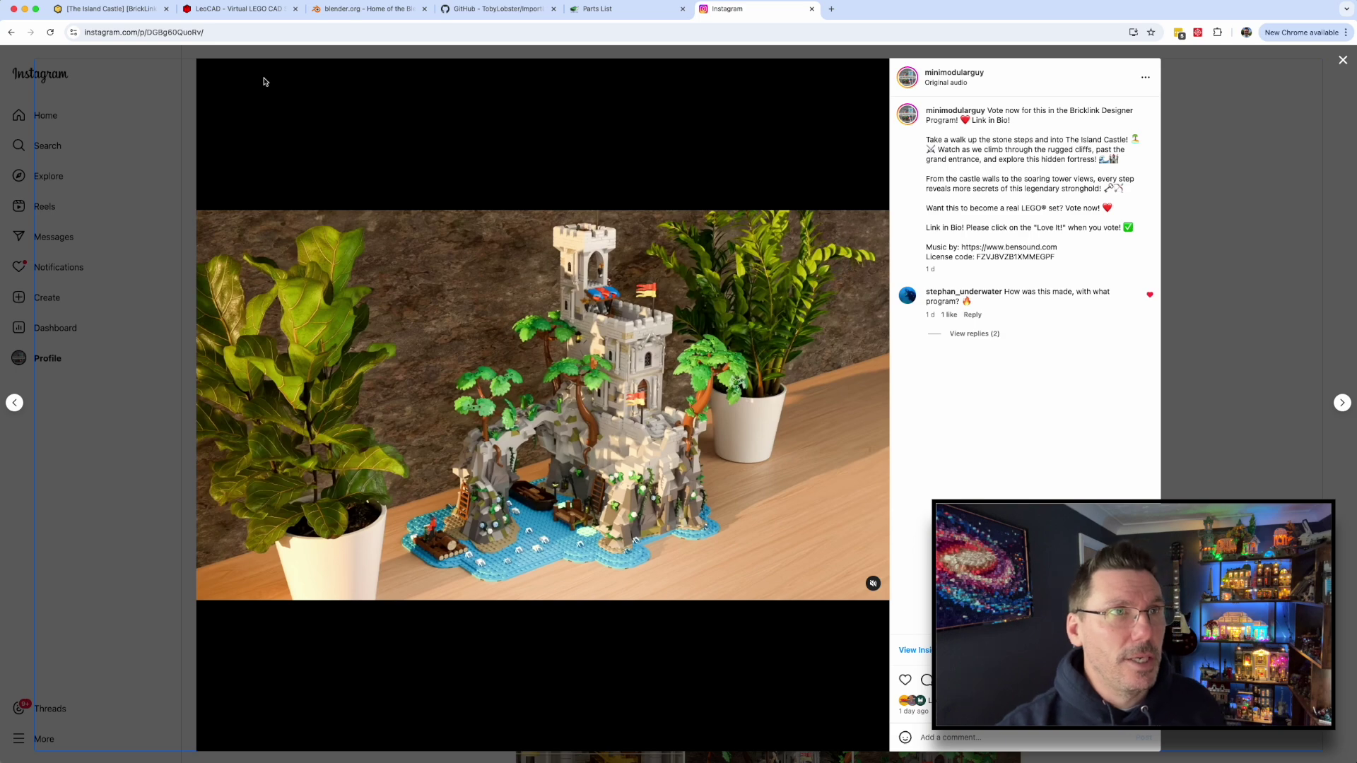
- View the Blender home page and the ImportLDraw repository on GitHub
{"action": "left_click", "coordinate": [388, 10]}
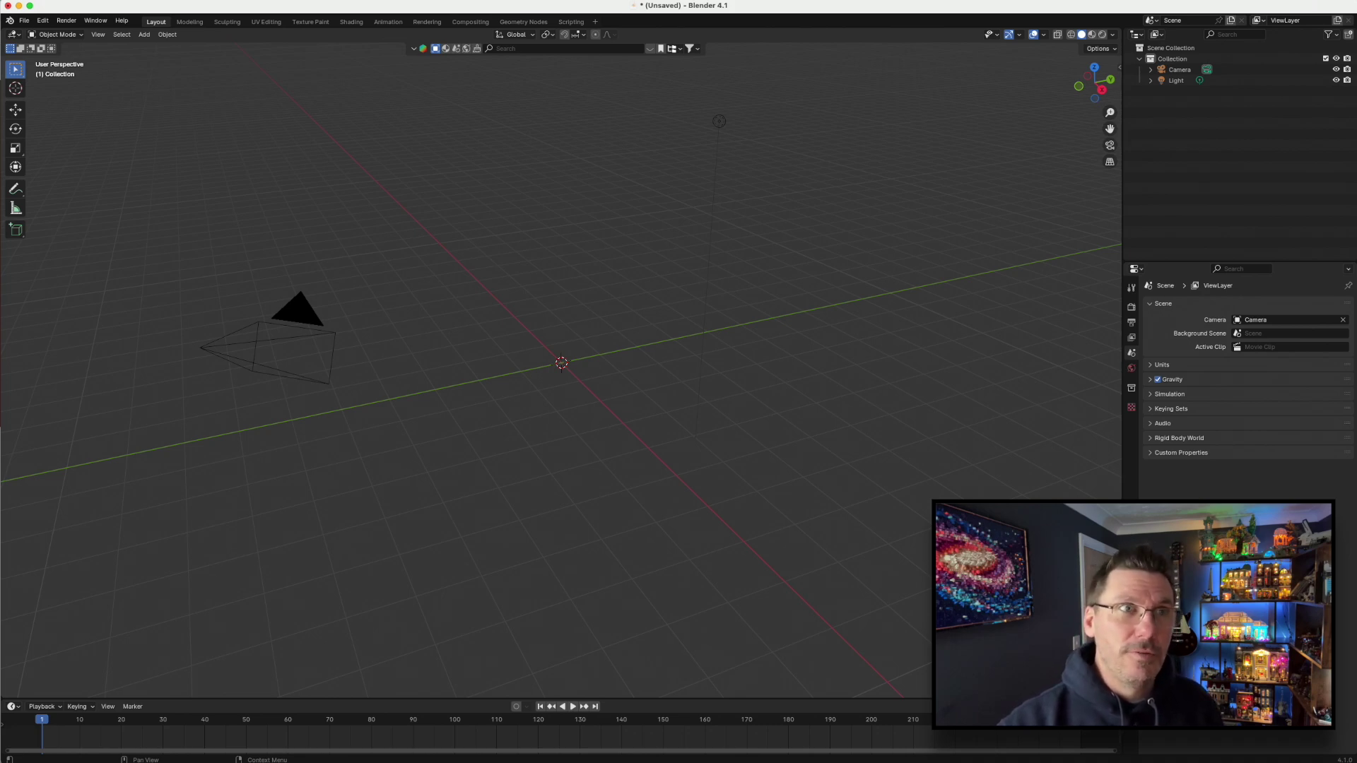
{"action": "key", "text": "super+Tab"}
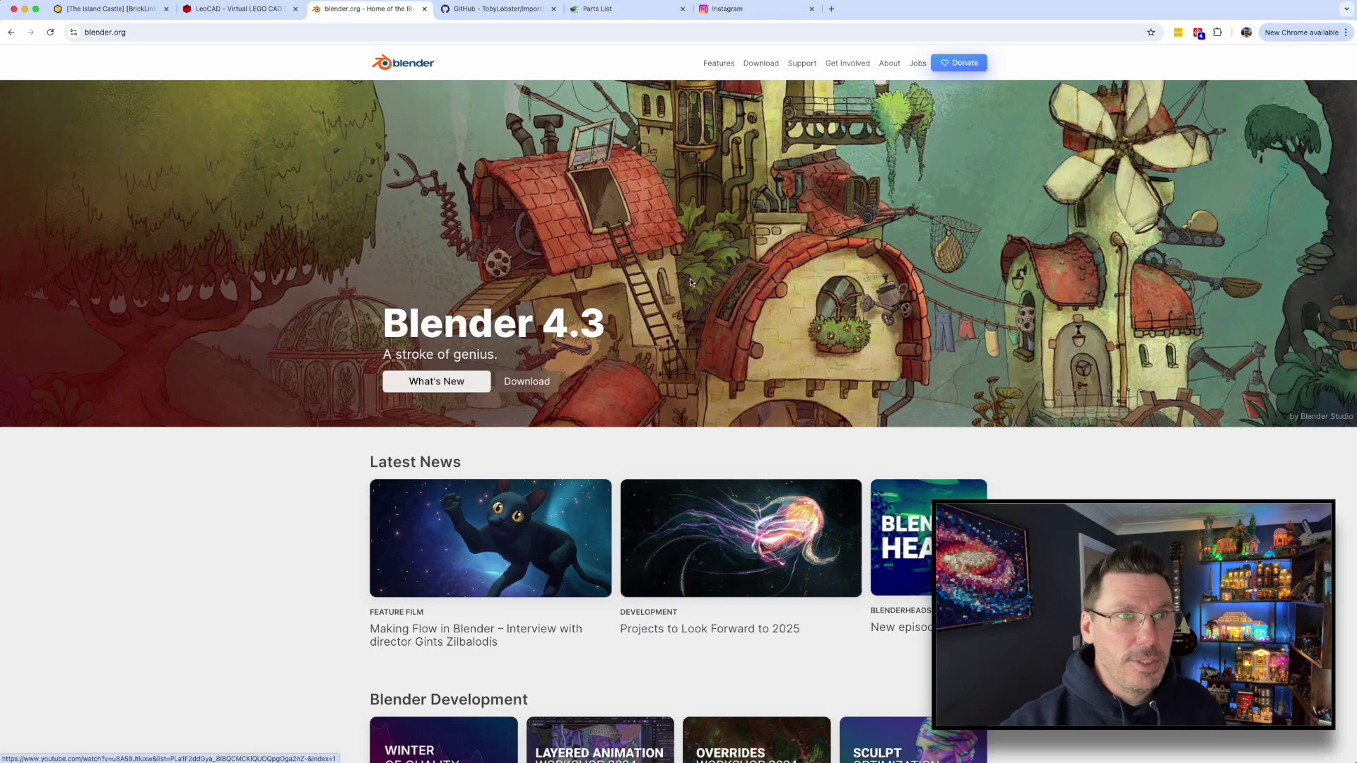
{"action": "left_click", "coordinate": [503, 13]}
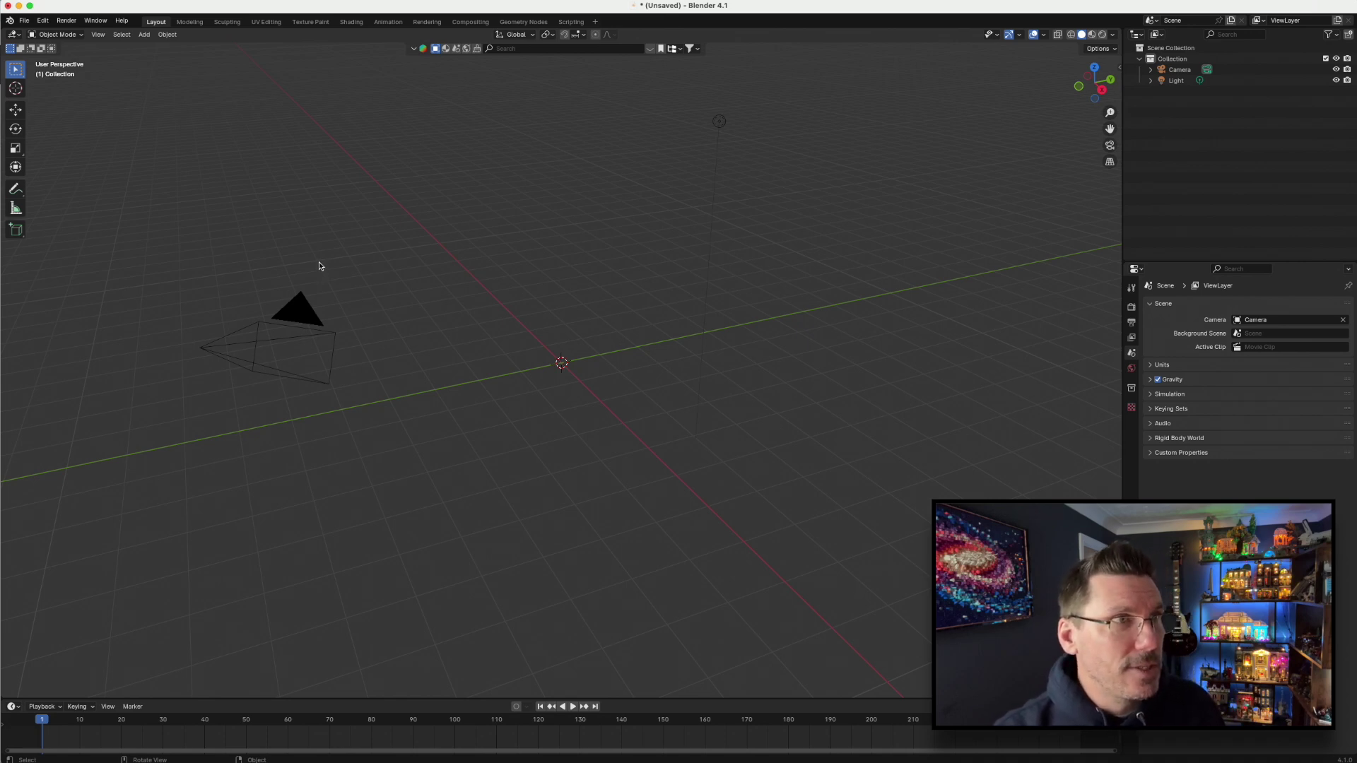
- Switch to Blender and check the Import-Export: Import LDraw add-on and its details in the preferences, then close them
{"action": "left_click", "coordinate": [29, 24]}
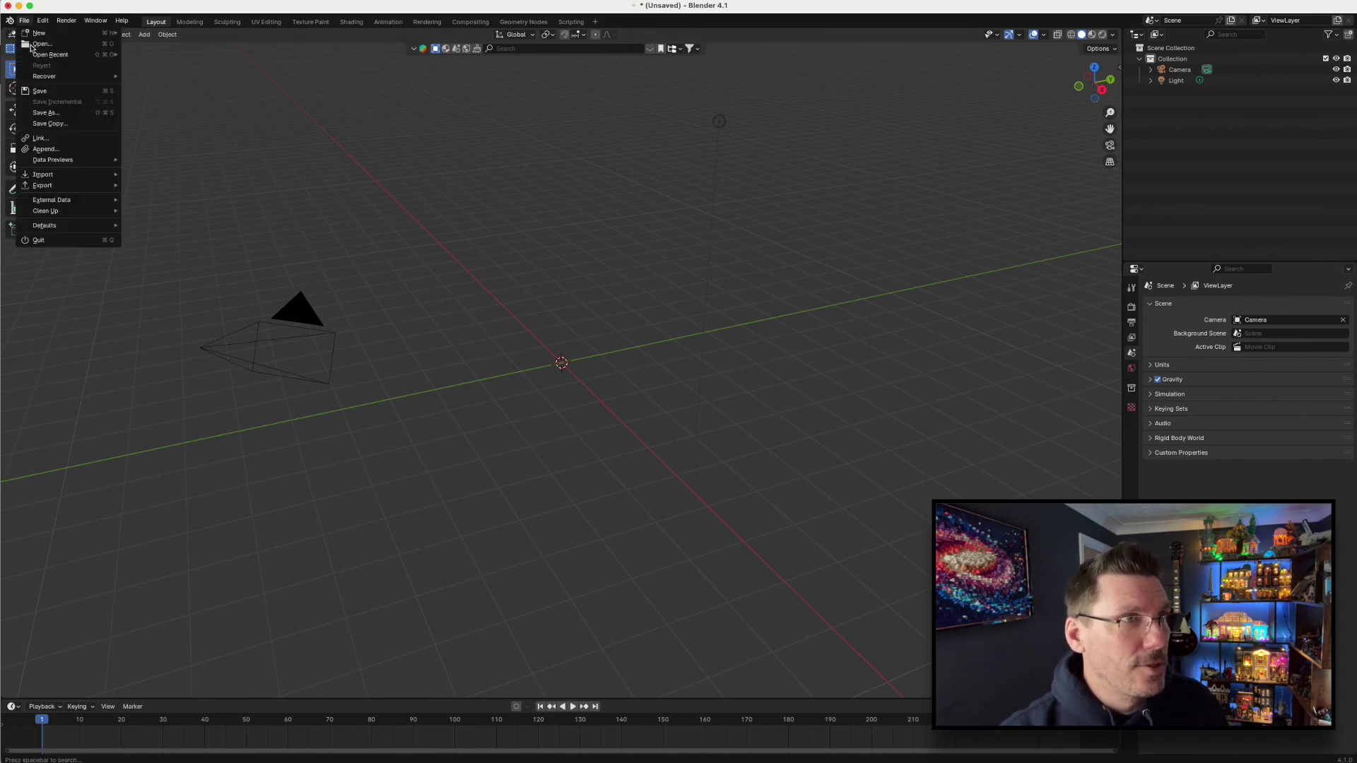
{"action": "mouse_move", "coordinate": [41, 32]}
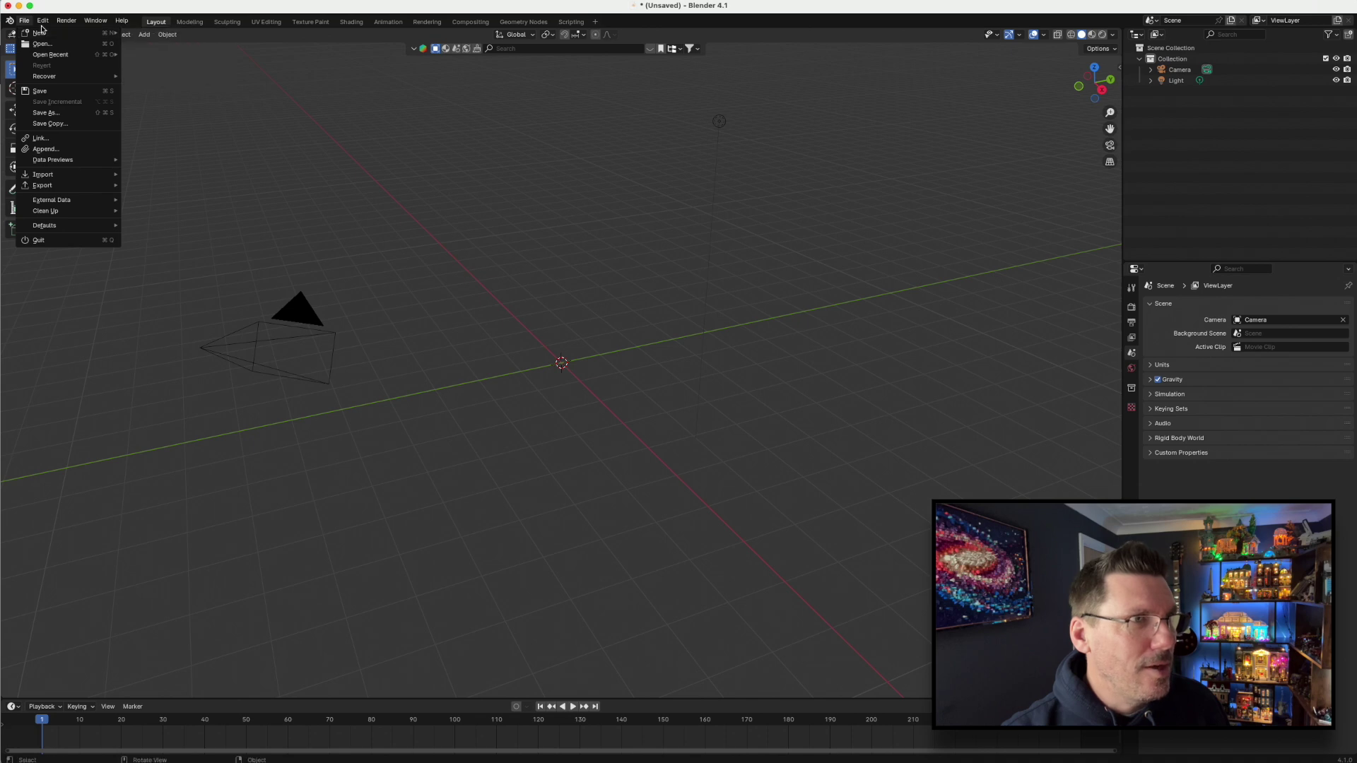
{"action": "left_click", "coordinate": [67, 164]}
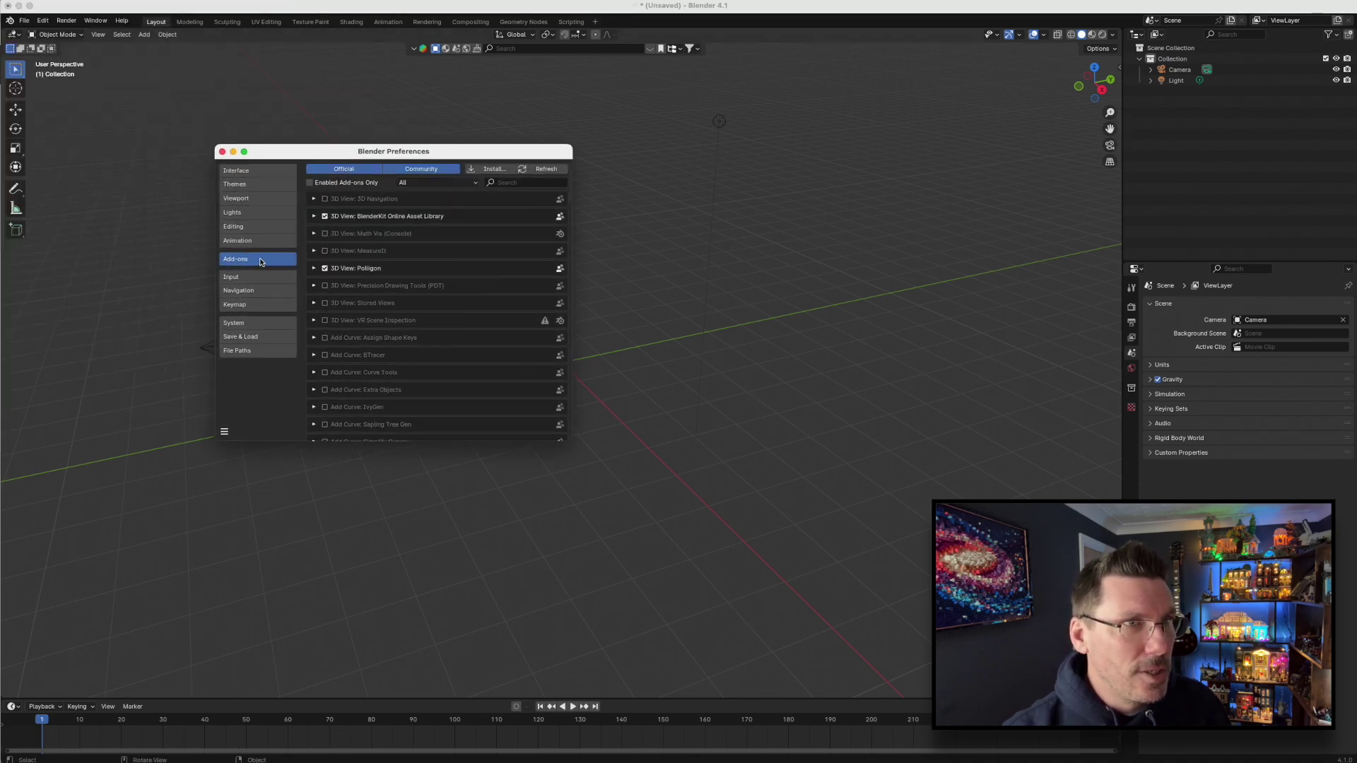
{"action": "scroll", "coordinate": [403, 279], "scroll_direction": "down", "scroll_amount": 1}
{"action": "scroll", "coordinate": [403, 279], "scroll_direction": "down", "scroll_amount": 20}
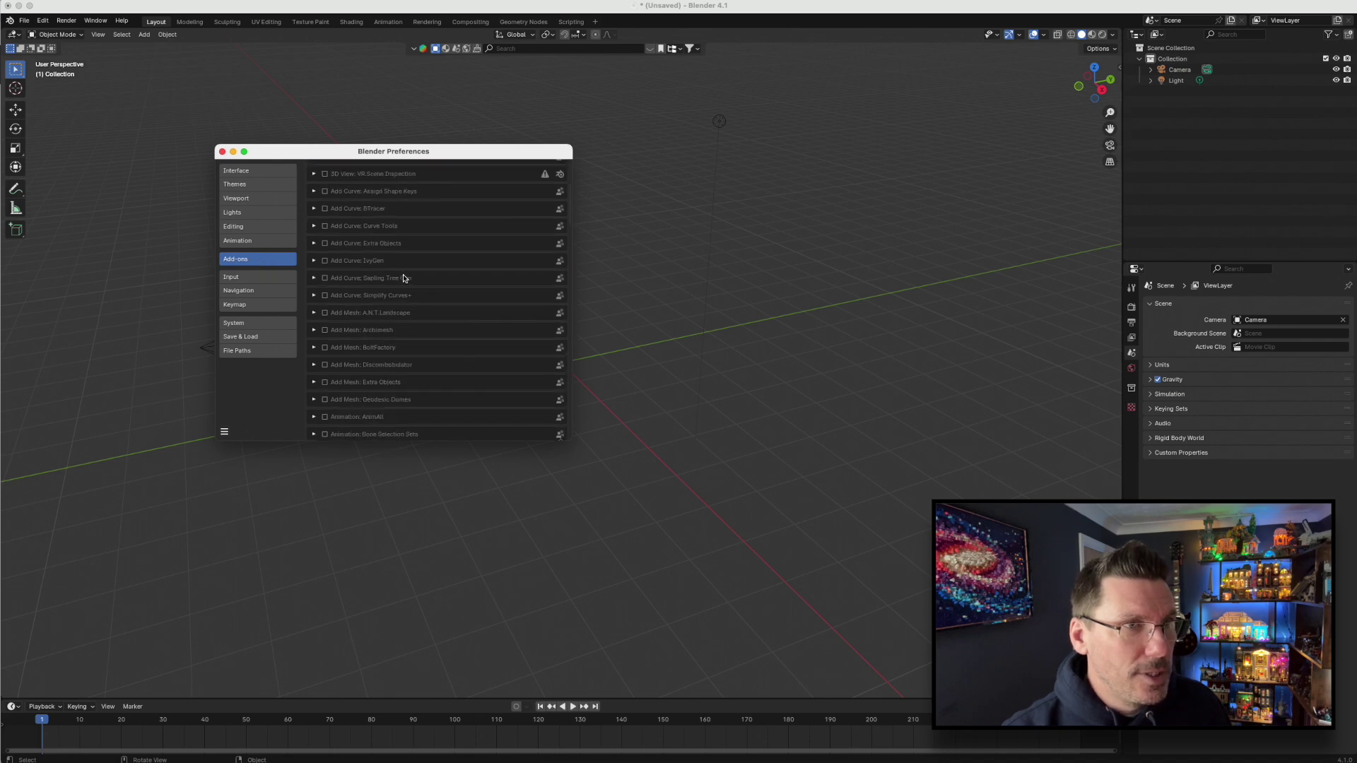
{"action": "scroll", "coordinate": [404, 279], "scroll_direction": "down", "scroll_amount": 10}
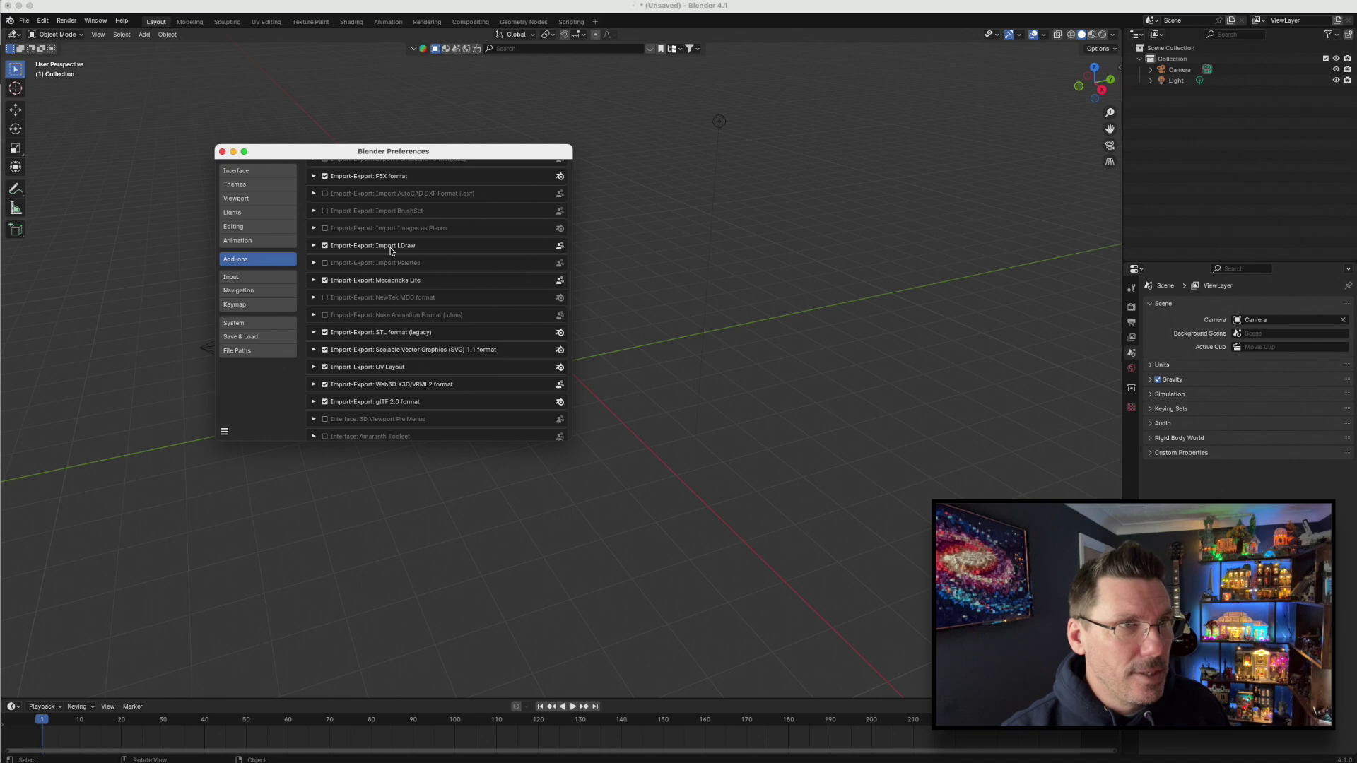
{"action": "left_click", "coordinate": [315, 247]}
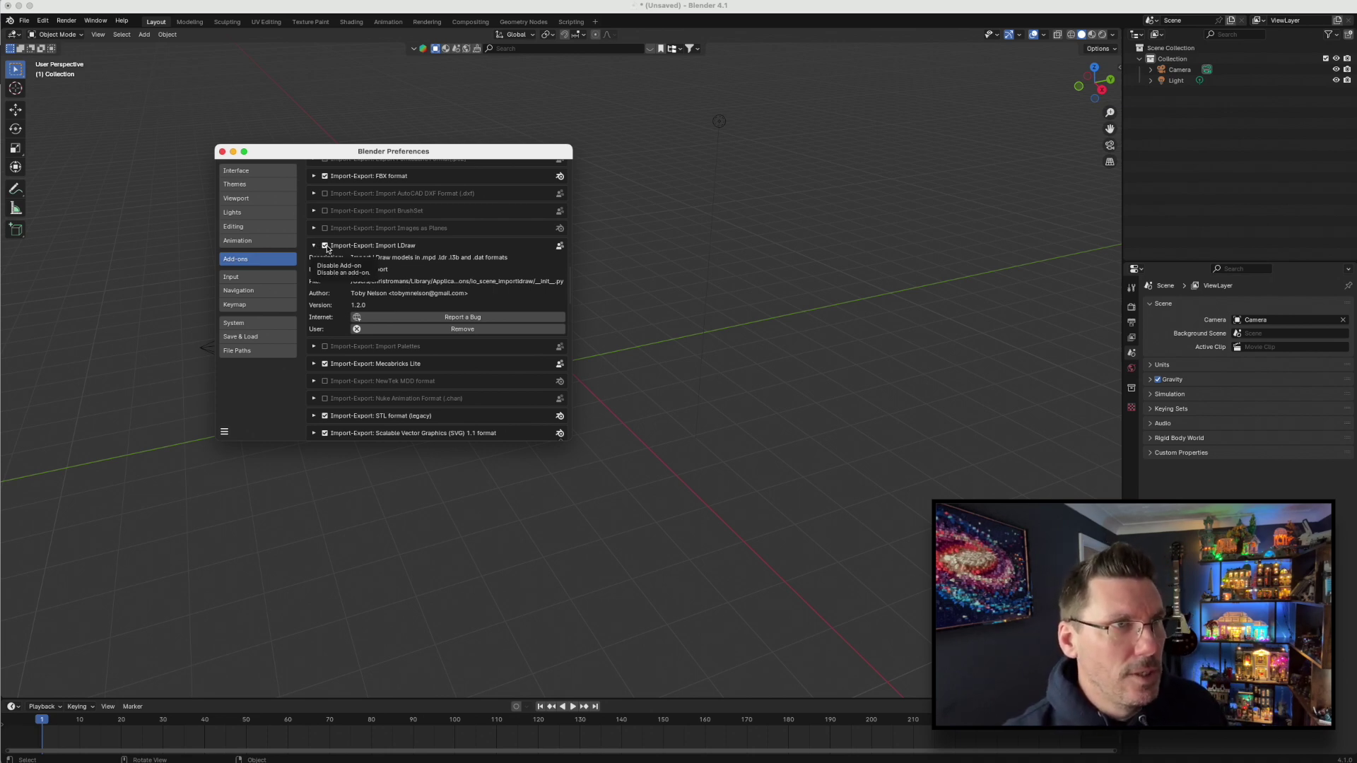
{"action": "left_click", "coordinate": [223, 153]}
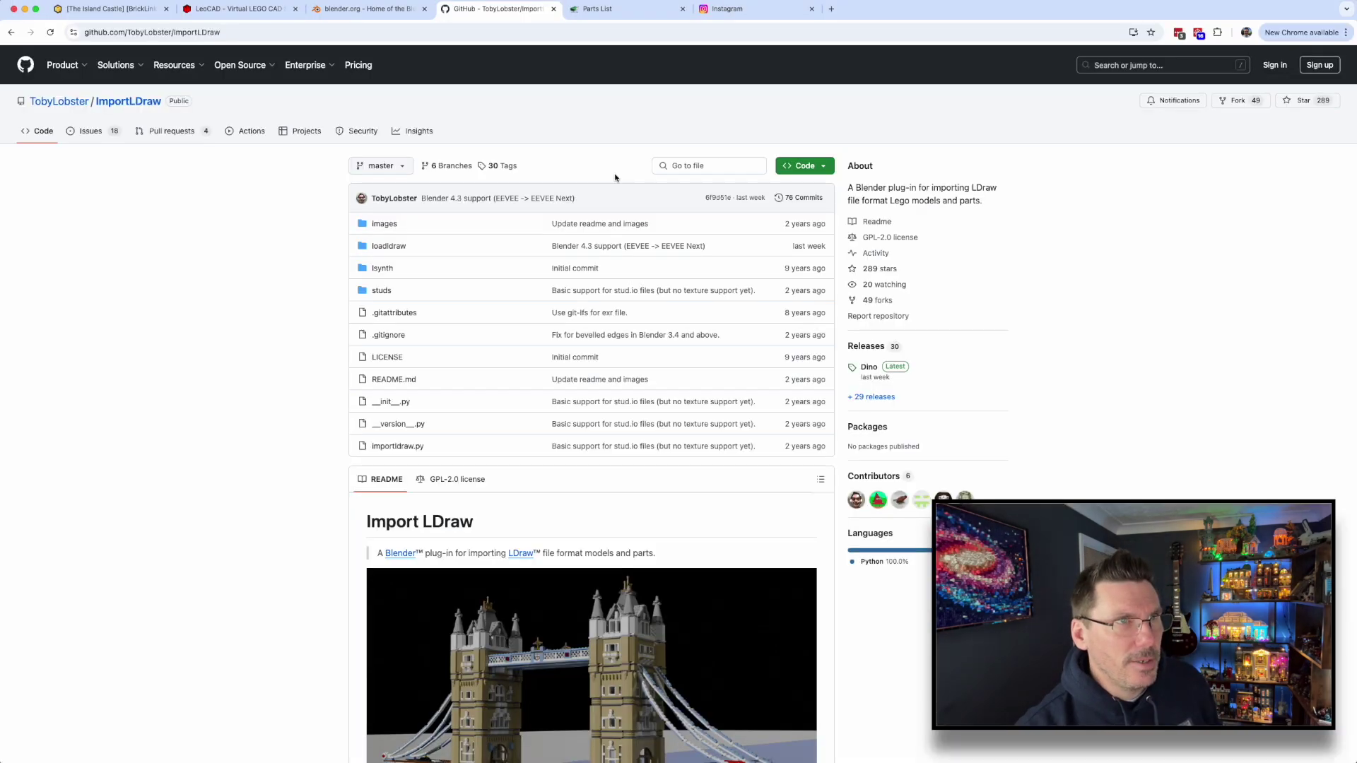
- Review the LeoCAD, Blender and ImportLDraw web pages, and bring up the LDraw.org parts list search for 5058
{"action": "left_click", "coordinate": [258, 12]}
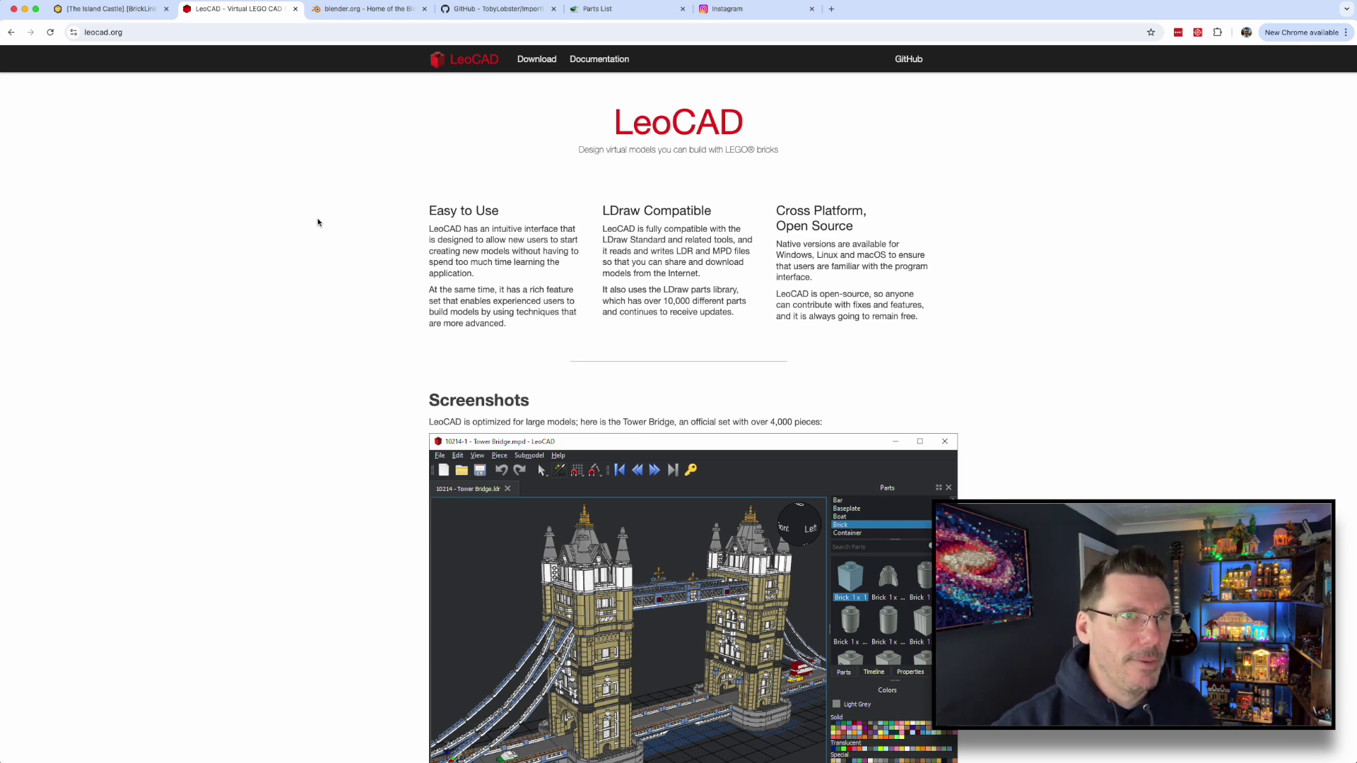
{"action": "left_click", "coordinate": [386, 10]}
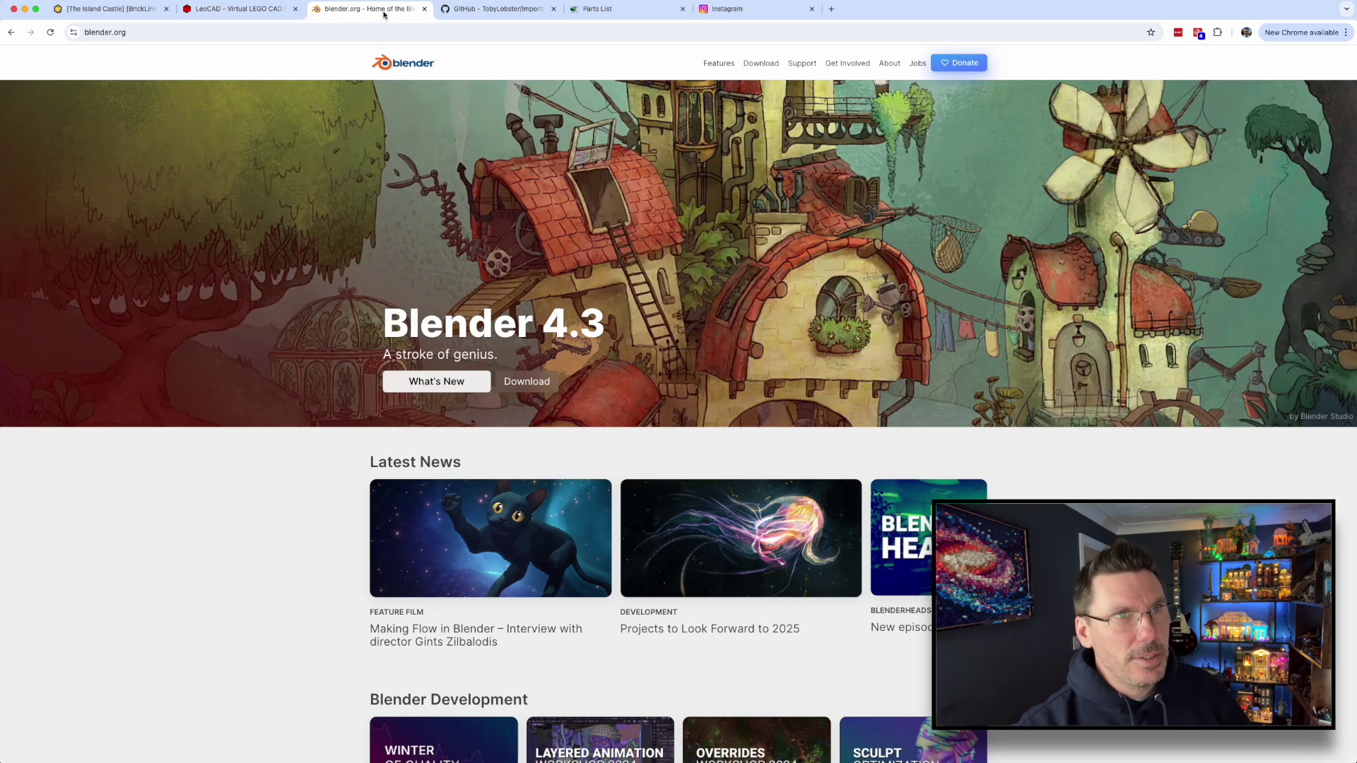
{"action": "left_click", "coordinate": [455, 9]}
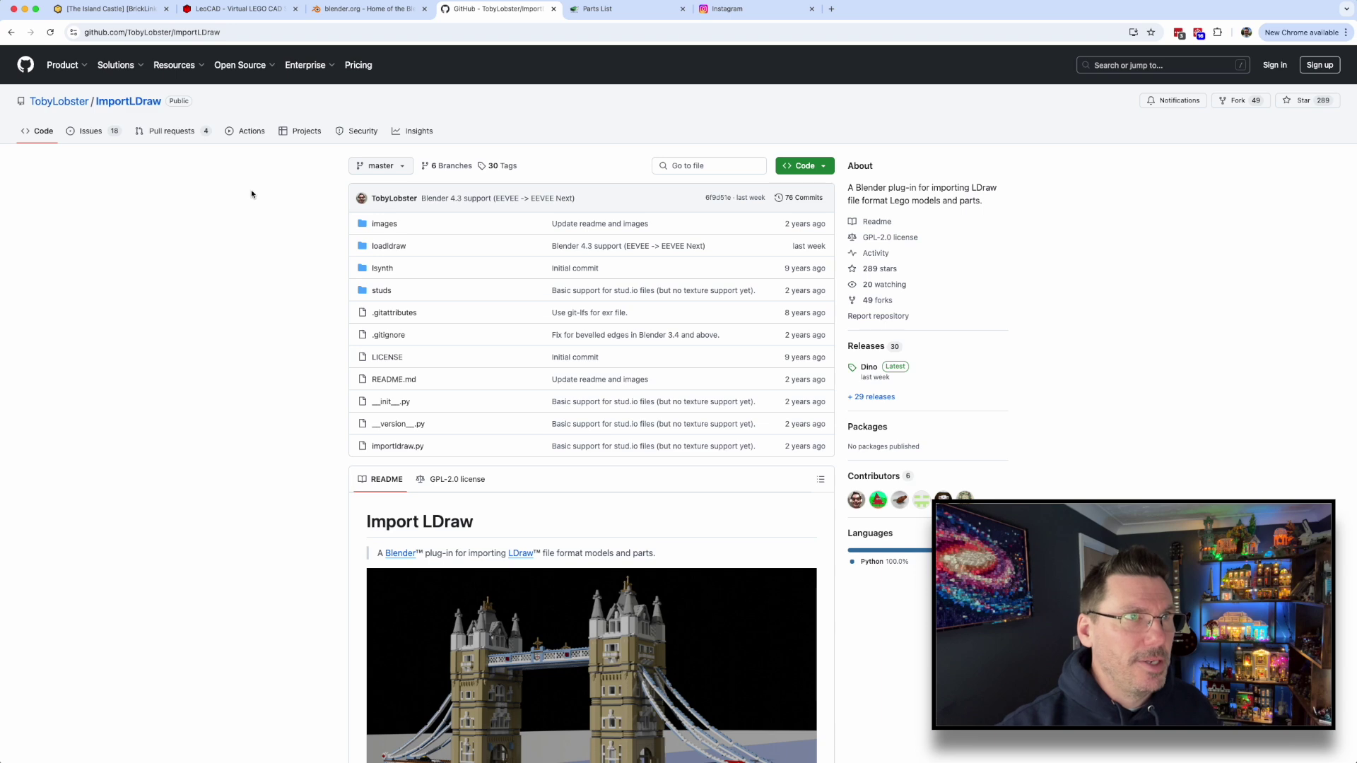
{"action": "left_click", "coordinate": [253, 12]}
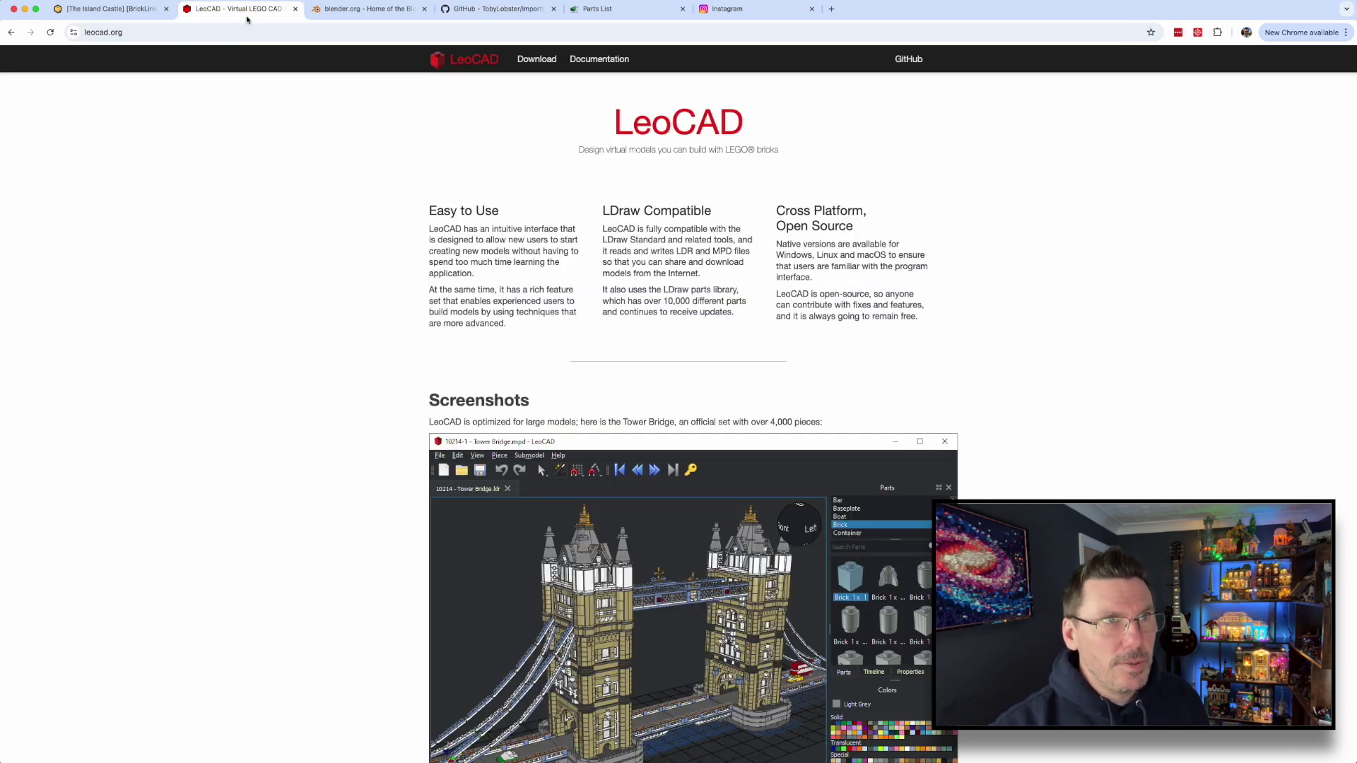
{"action": "left_click", "coordinate": [604, 10]}
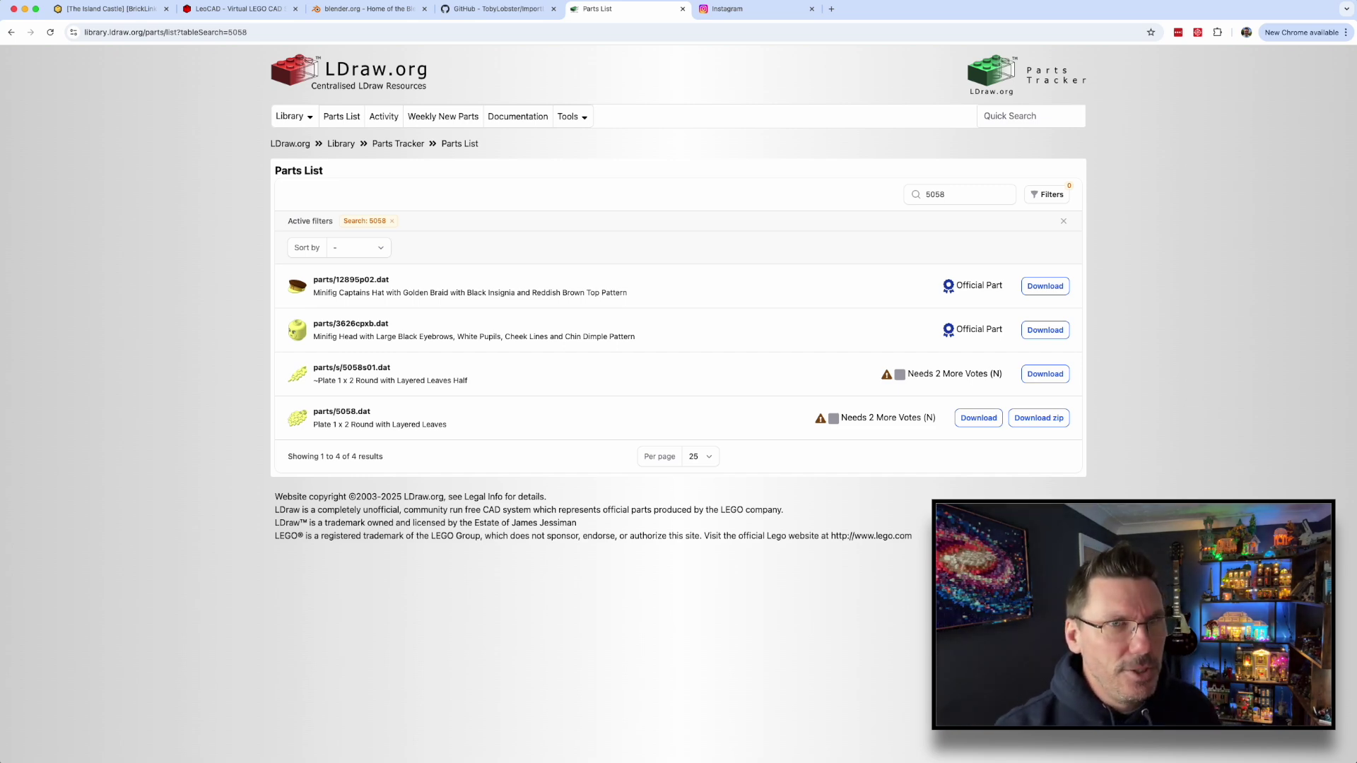
- Switch to Studio and inspect the Island Castle model without minifigs from different angles
{"action": "key", "text": "super+Tab"}
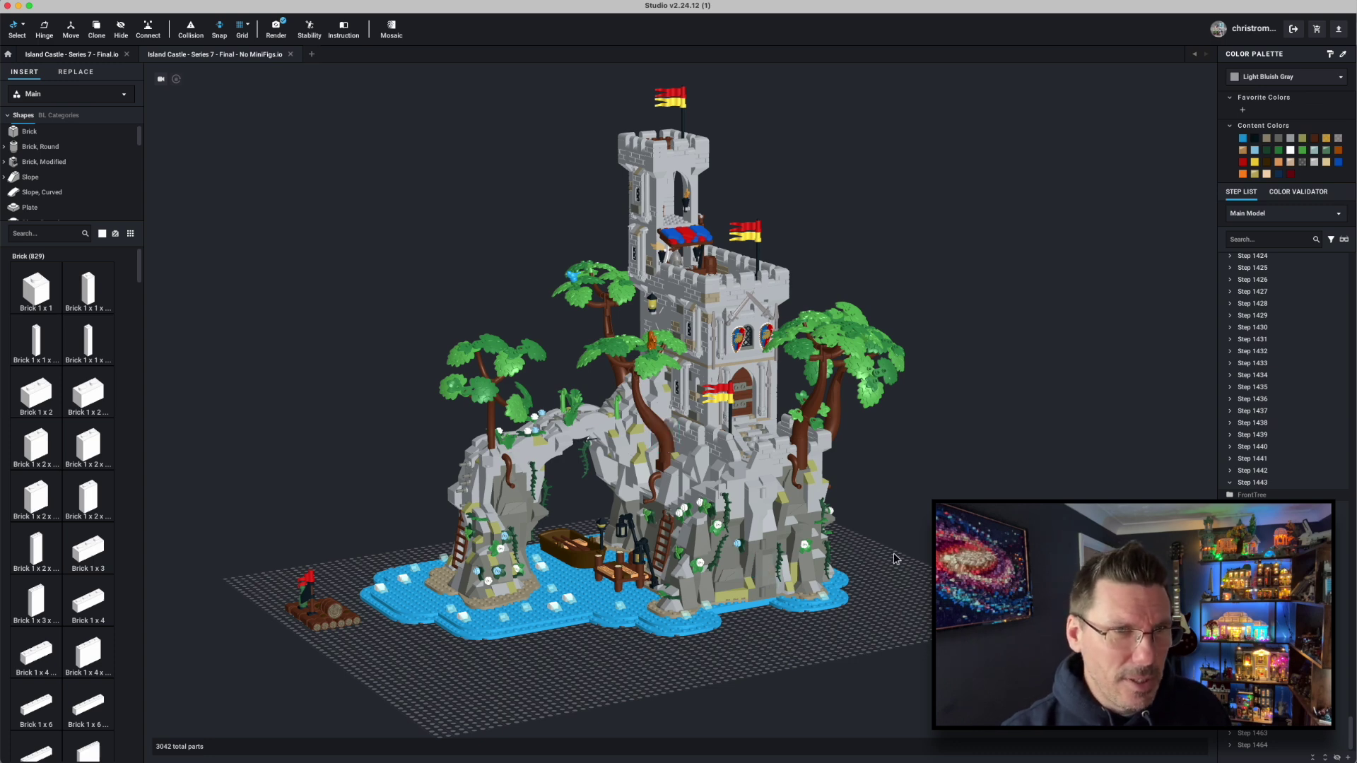
{"action": "key", "text": "1"}
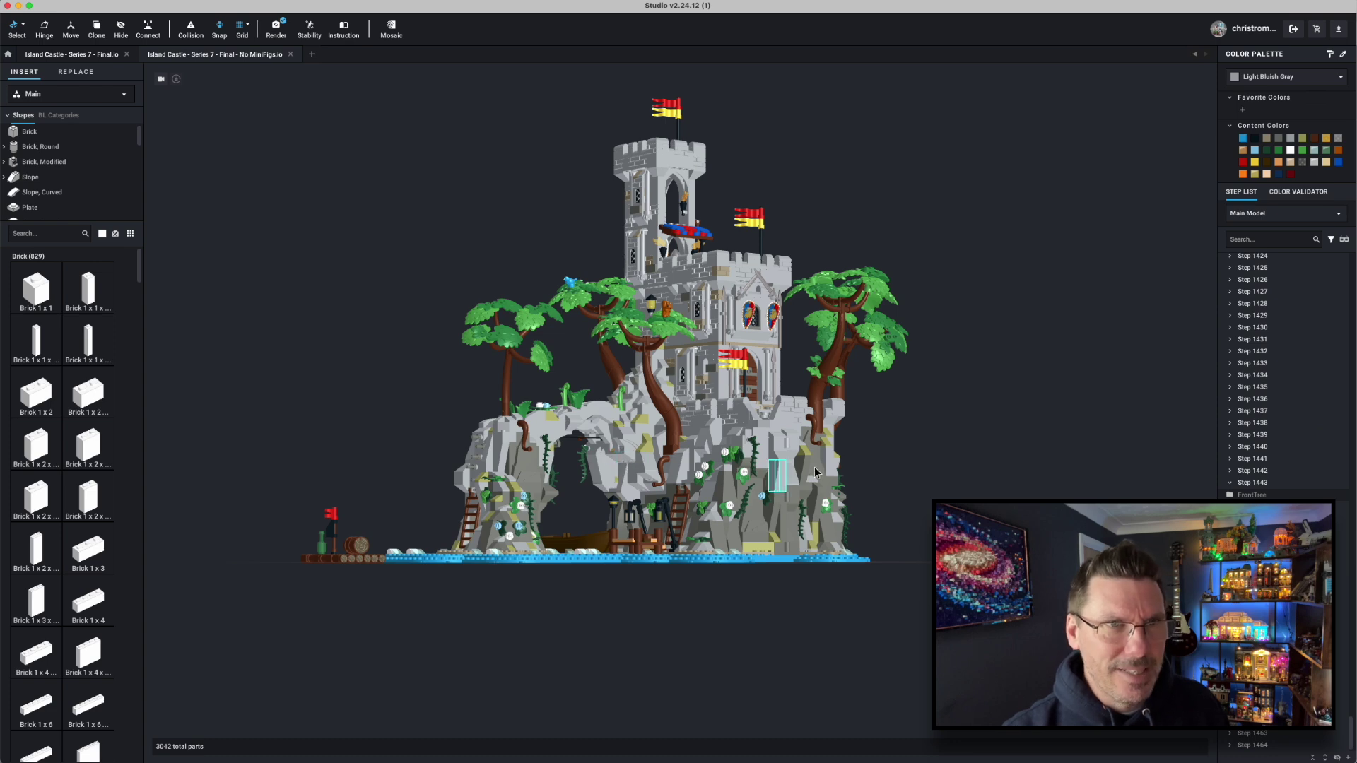
{"action": "key", "text": "0"}
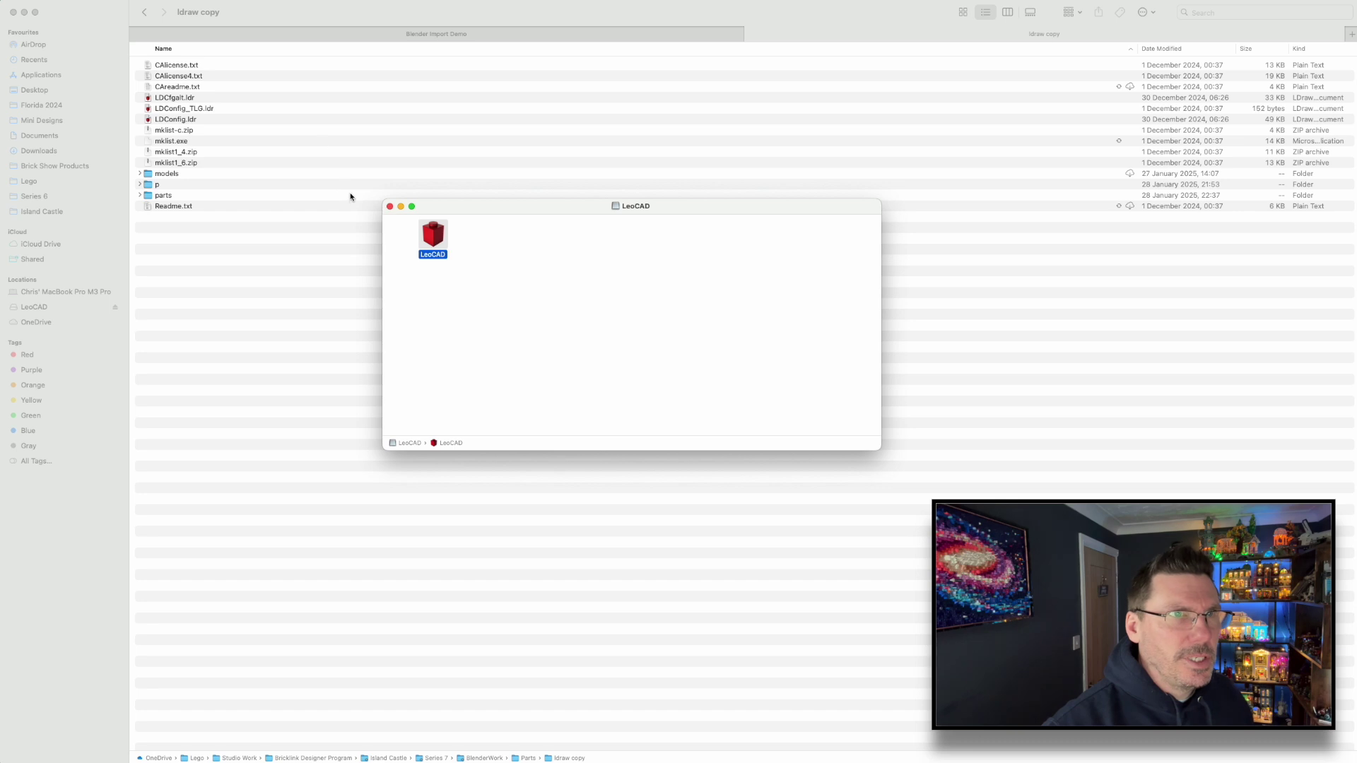
- Open Island Castle - Series 7 - Final - No MiniFigs.ldr from the Blender Import Demo folder in LeoCAD
{"action": "left_click", "coordinate": [498, 39]}
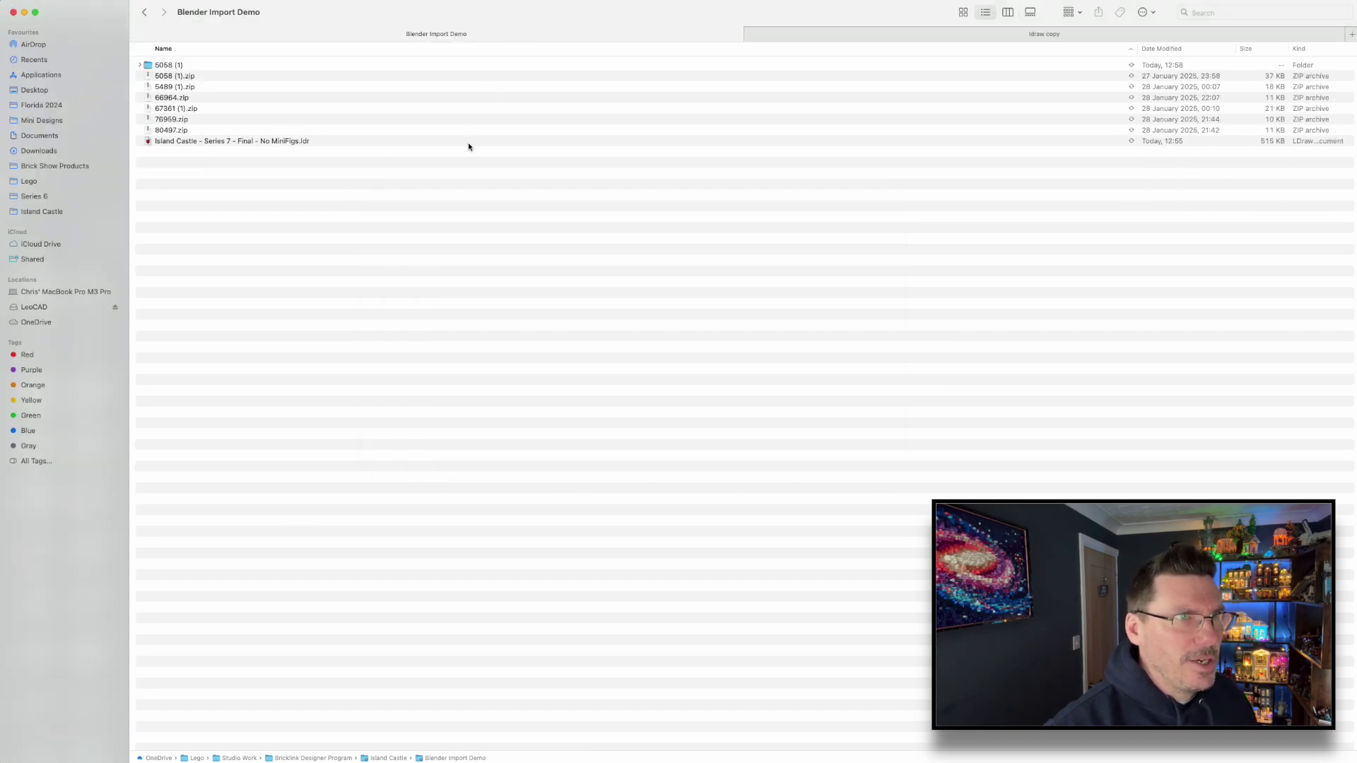
{"action": "left_click", "coordinate": [252, 143]}
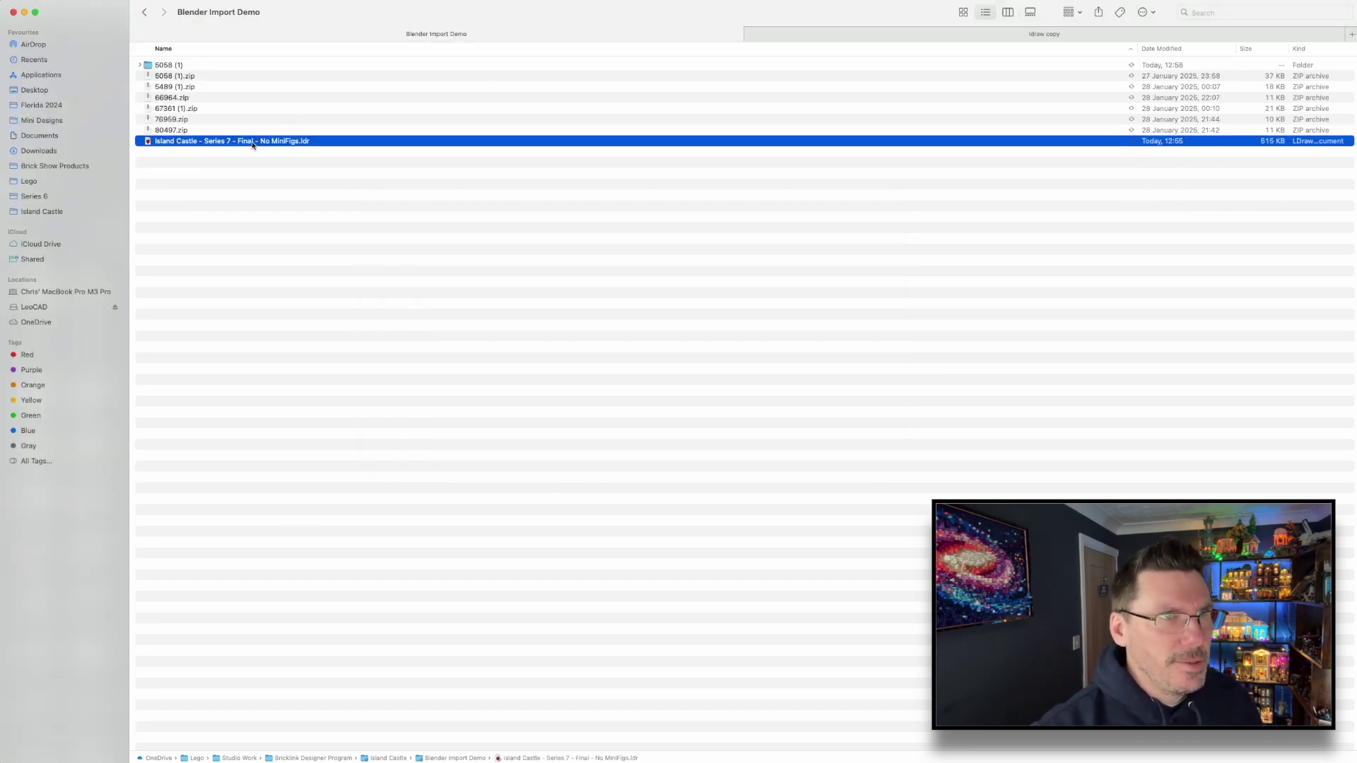
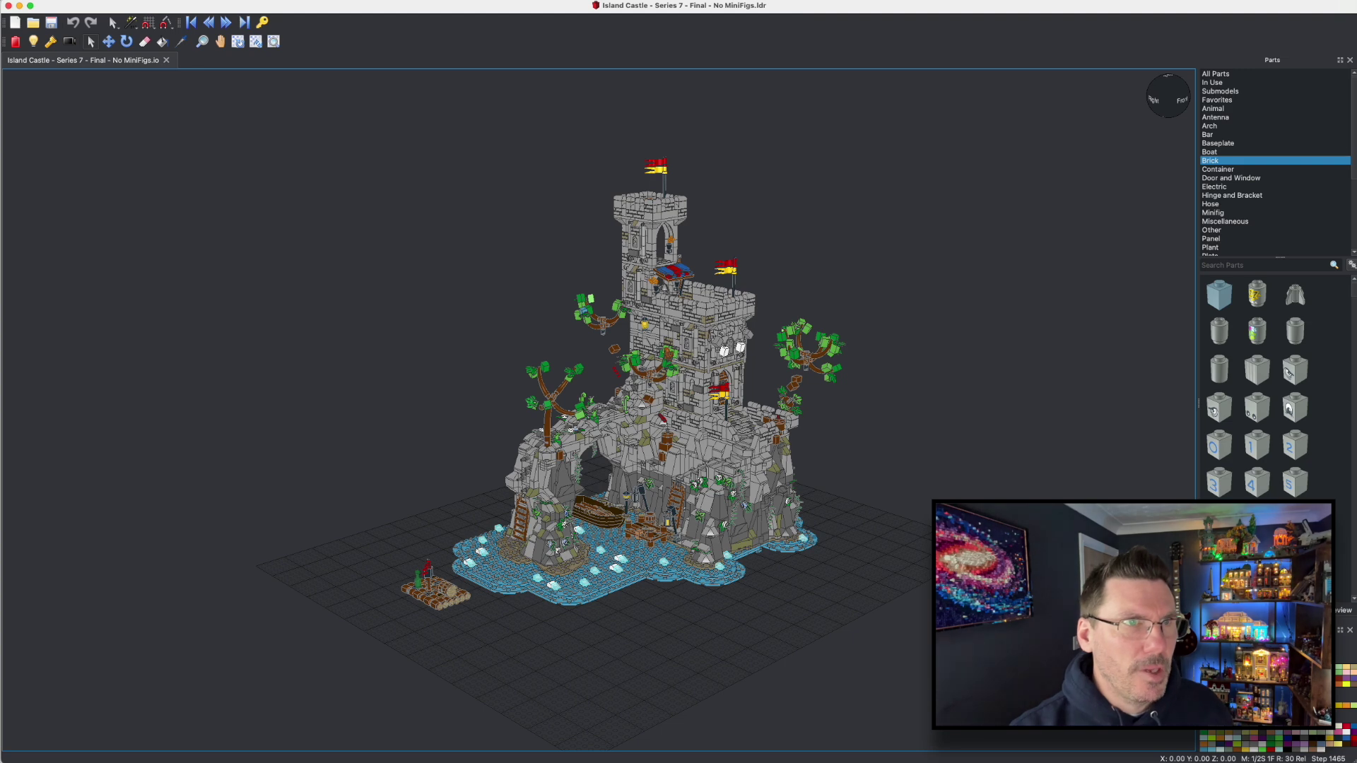
- Switch to Finder and examine the contents of the parts folder in ldraw copy, then return to Blender Import Demo
{"action": "key", "text": "super+Tab"}
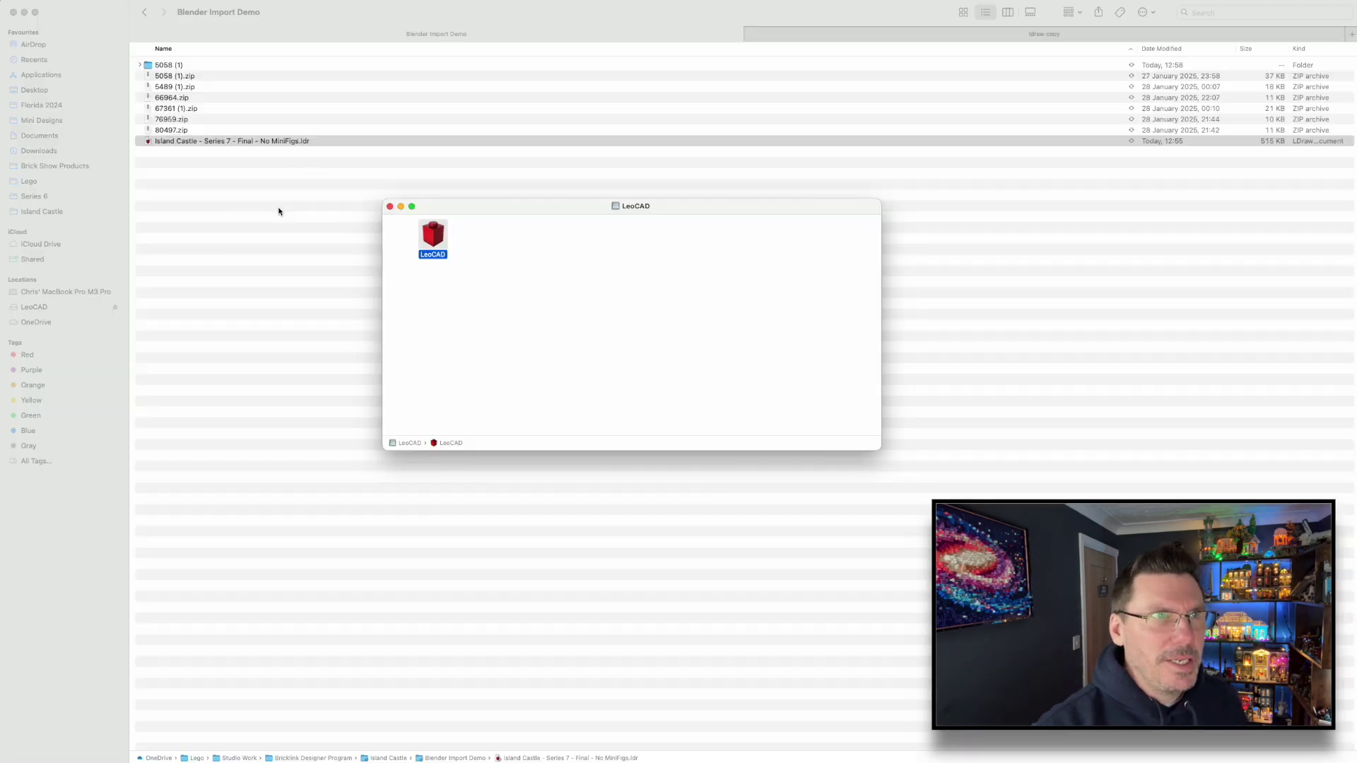
{"action": "left_click", "coordinate": [787, 51]}
{"action": "left_click", "coordinate": [795, 36]}
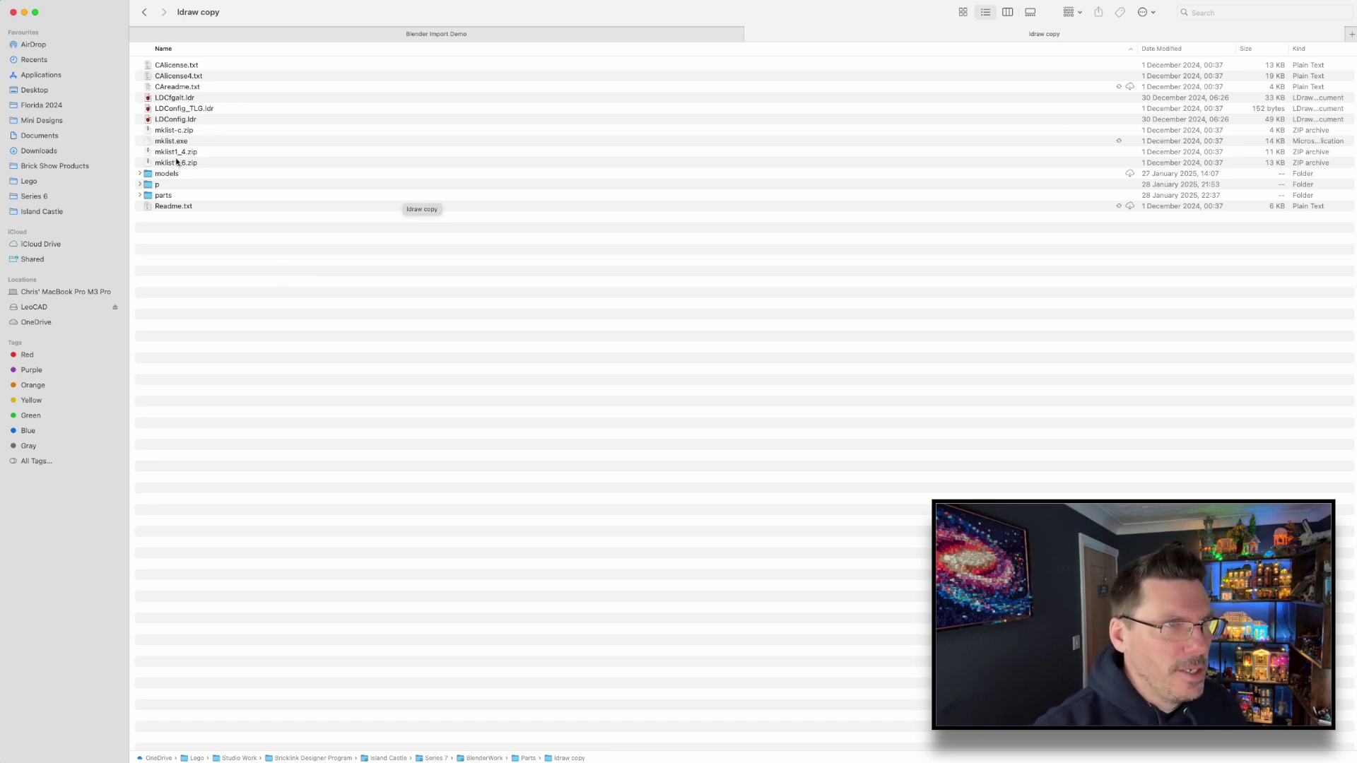
{"action": "left_click", "coordinate": [141, 196]}
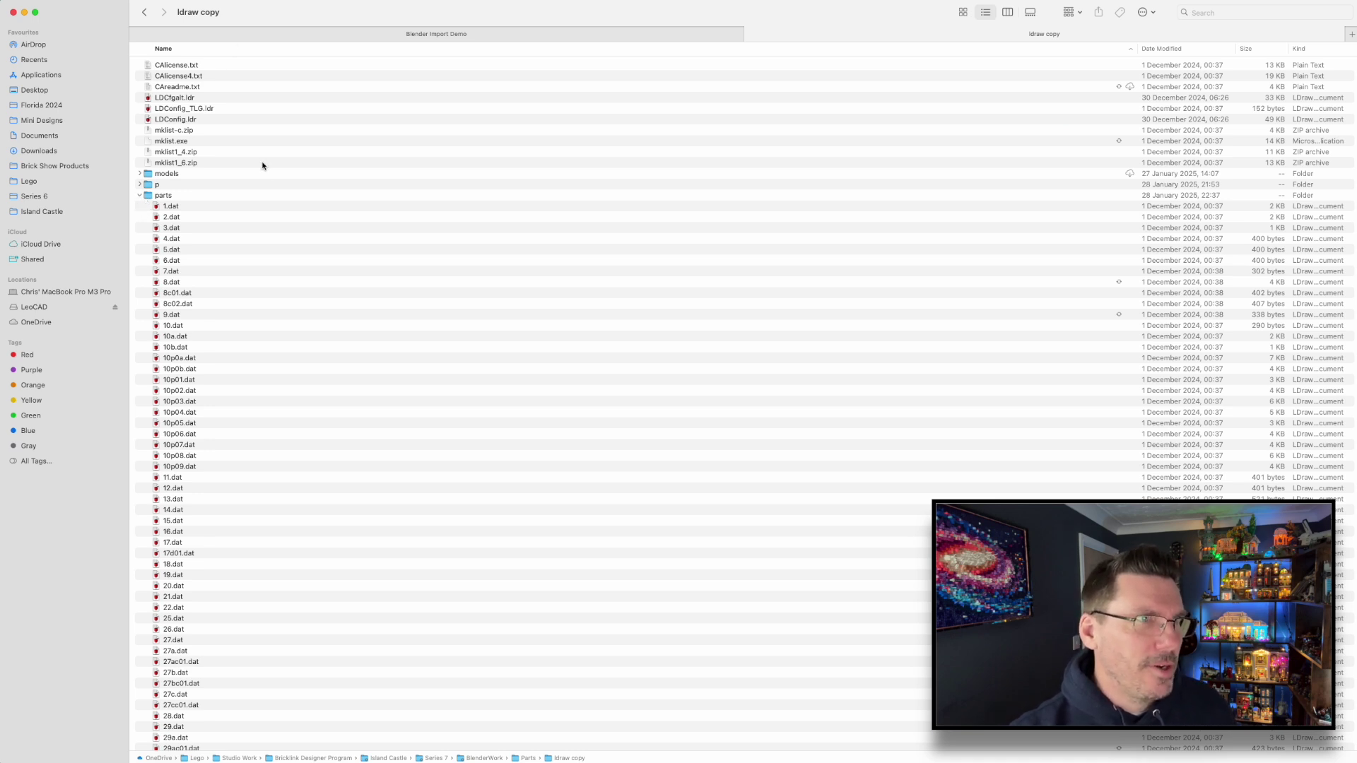
{"action": "double_click", "coordinate": [140, 196]}
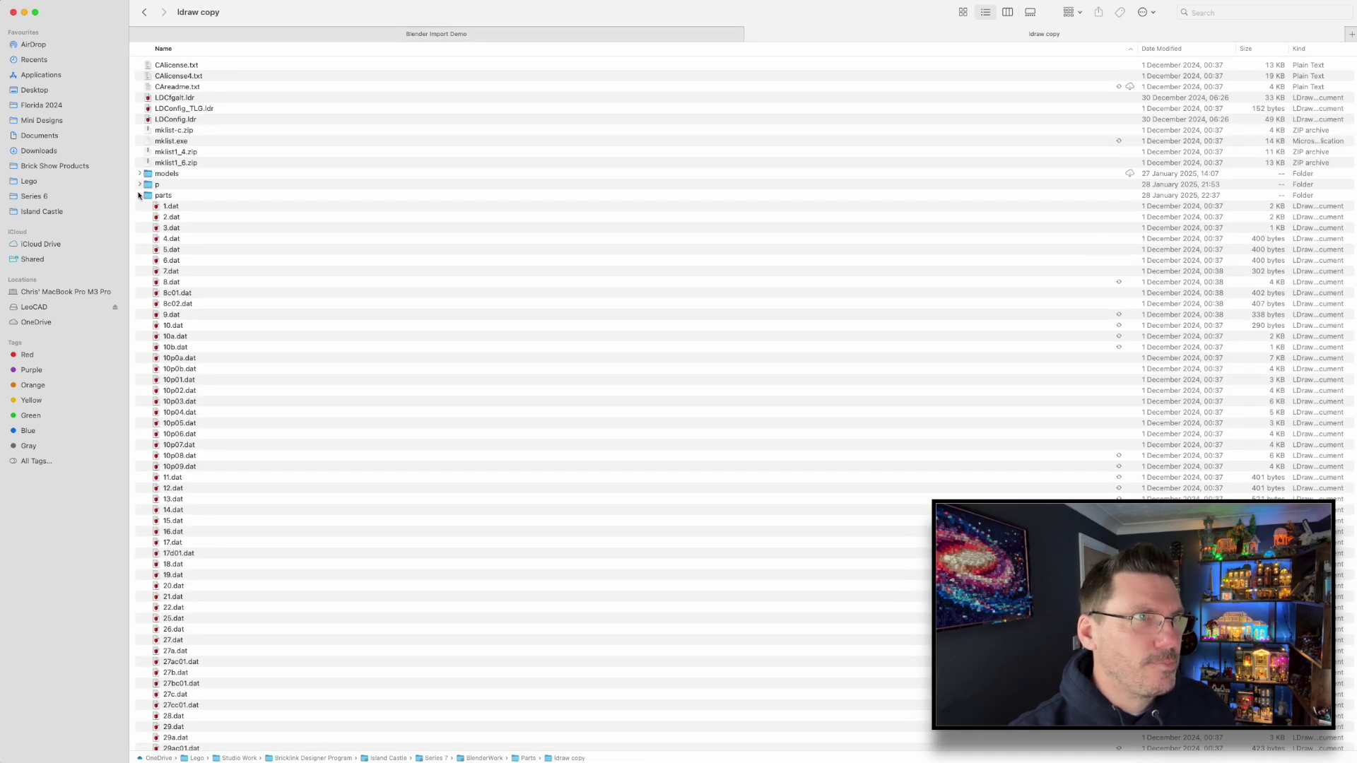
{"action": "left_click", "coordinate": [140, 195]}
{"action": "left_click", "coordinate": [244, 34]}
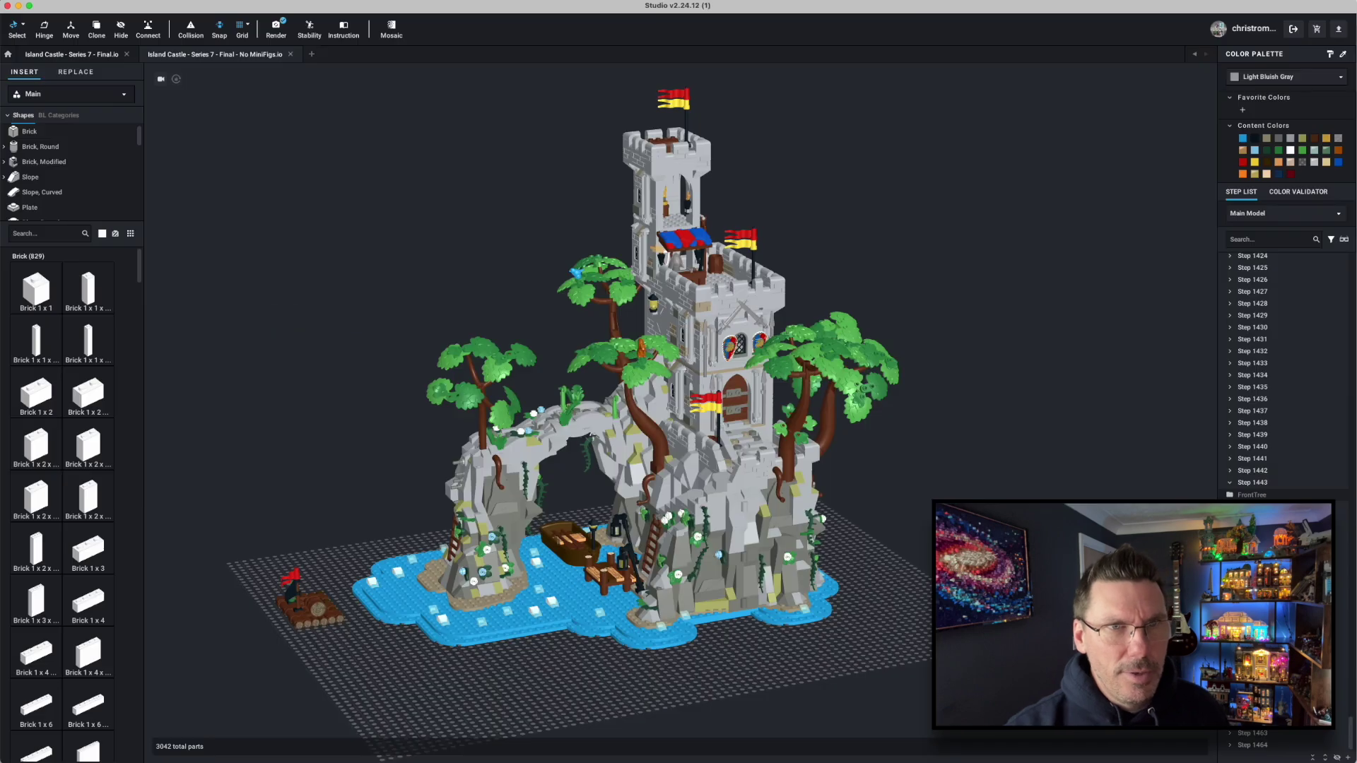
- Switch to Studio and pick out a leaf piece in the tree beside the castle's arched door
{"action": "left_click", "coordinate": [848, 373]}
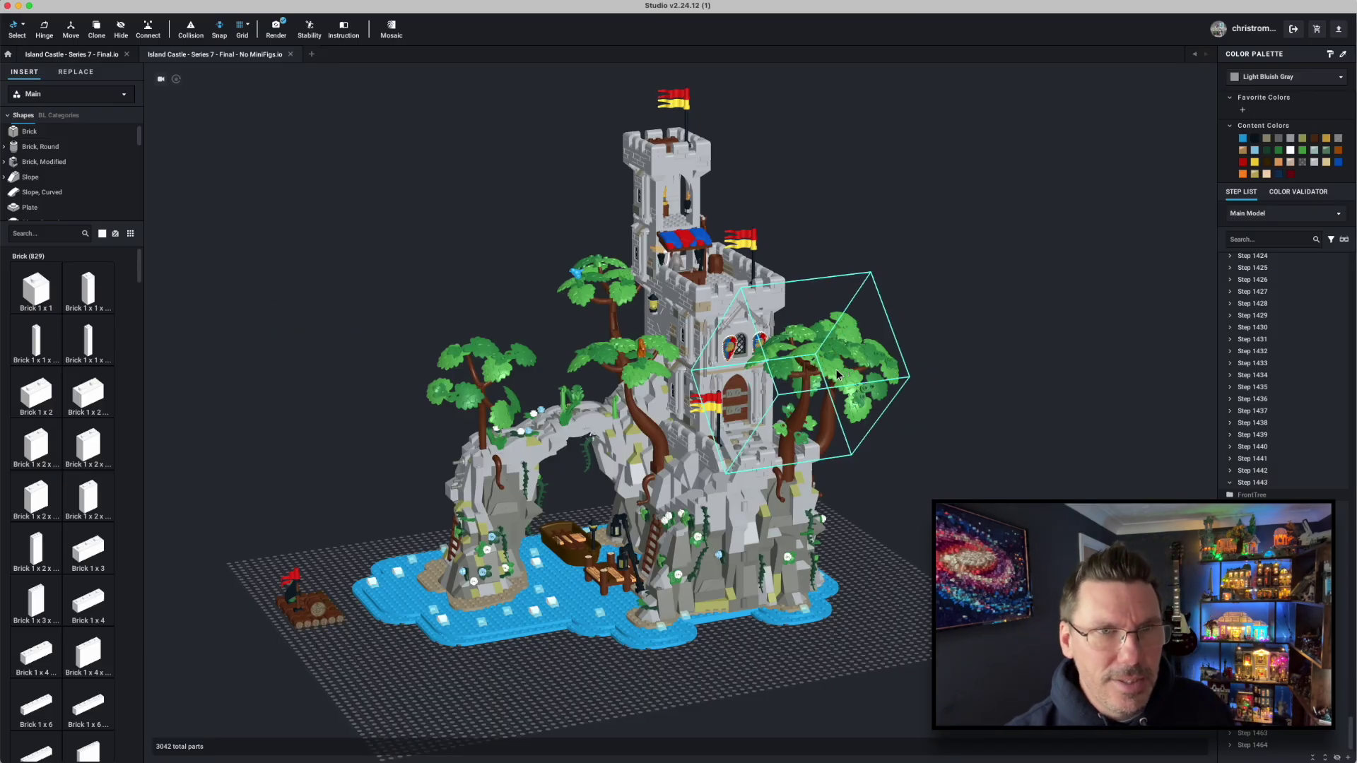
{"action": "double_click", "coordinate": [860, 417]}
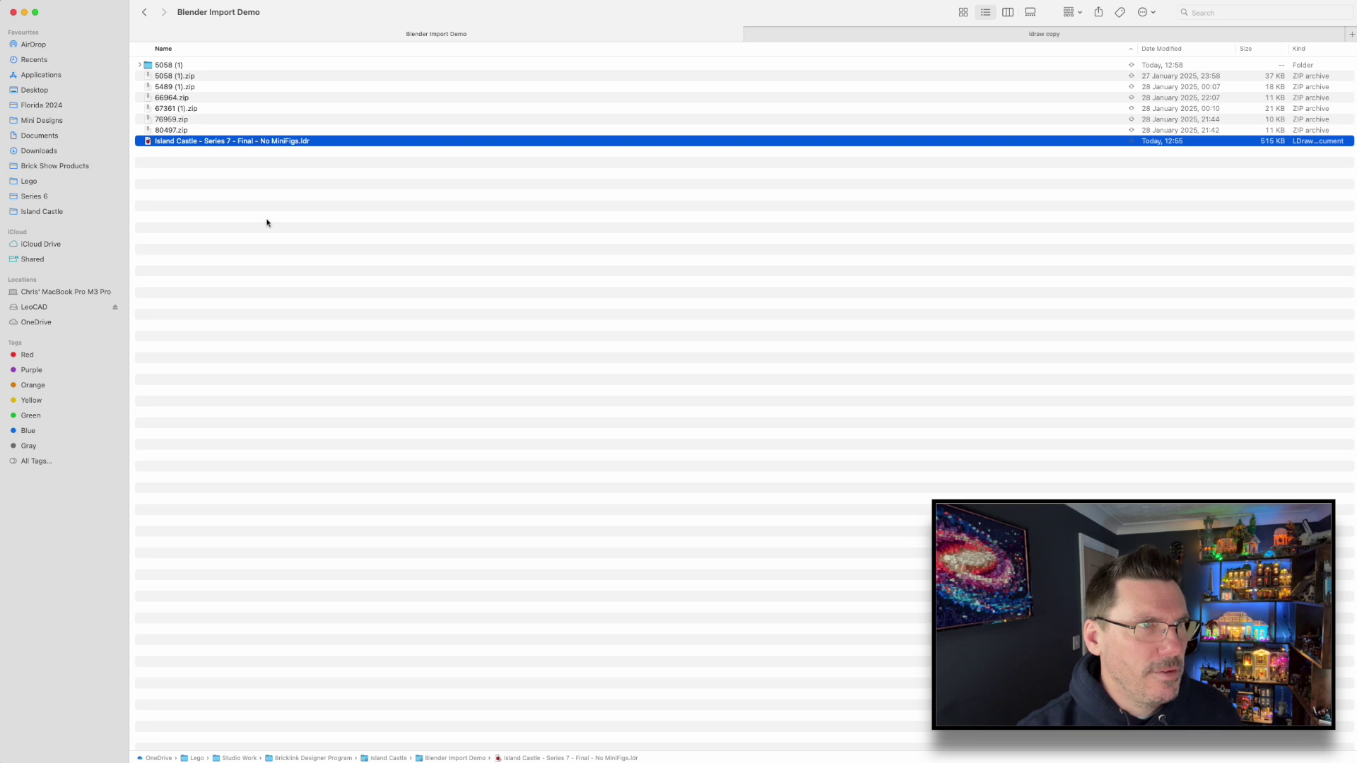
- In the Blender Import Demo folder, expand the extracted 5058 (1) folder and collapse its p and parts subfolders
{"action": "left_click", "coordinate": [164, 76]}
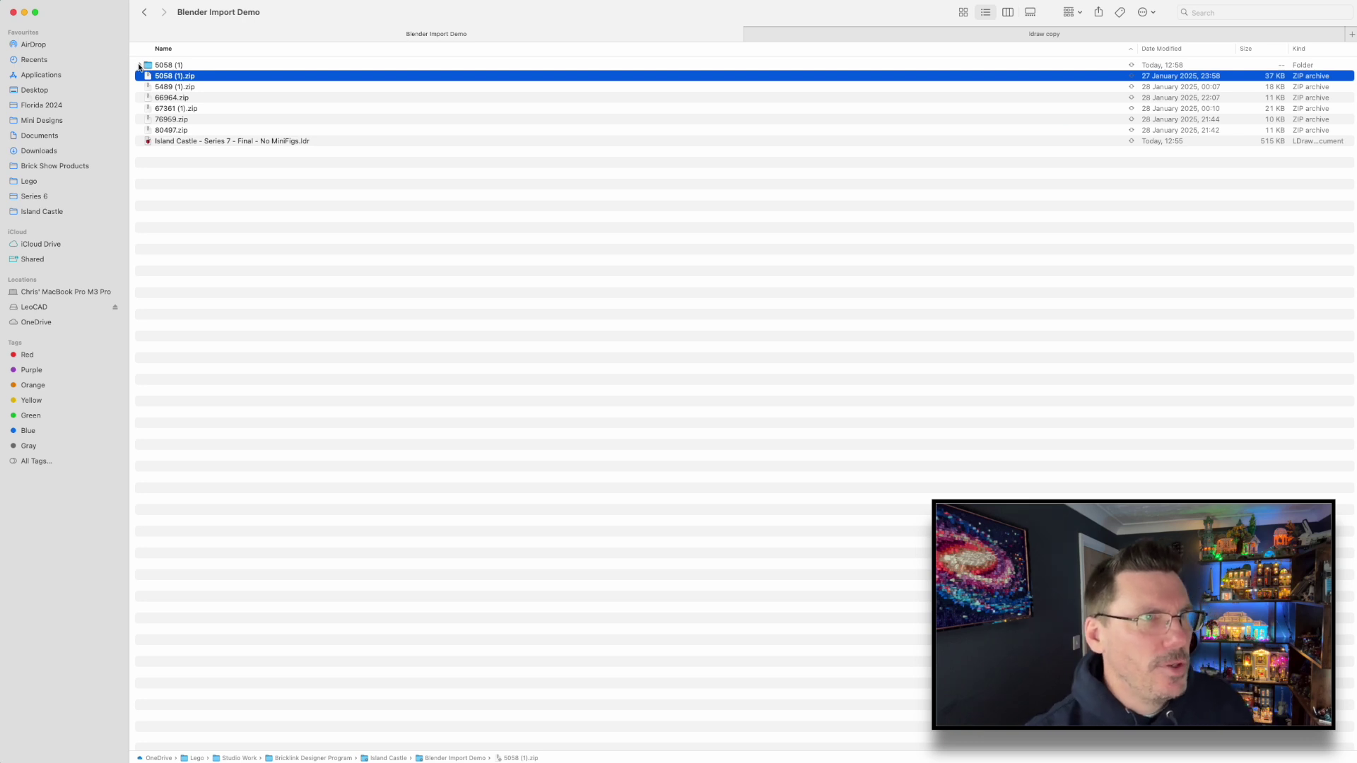
{"action": "left_click", "coordinate": [139, 65]}
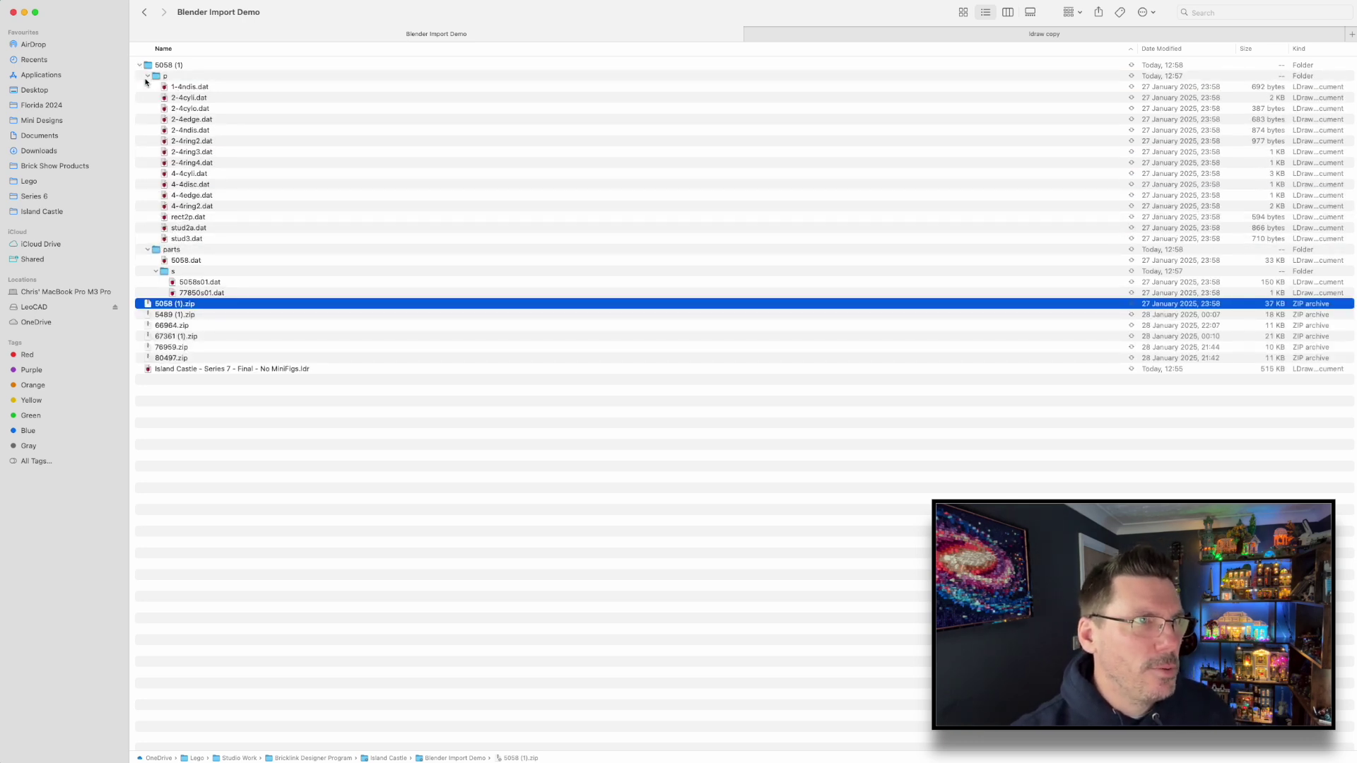
{"action": "left_click", "coordinate": [147, 77]}
{"action": "left_click", "coordinate": [148, 86]}
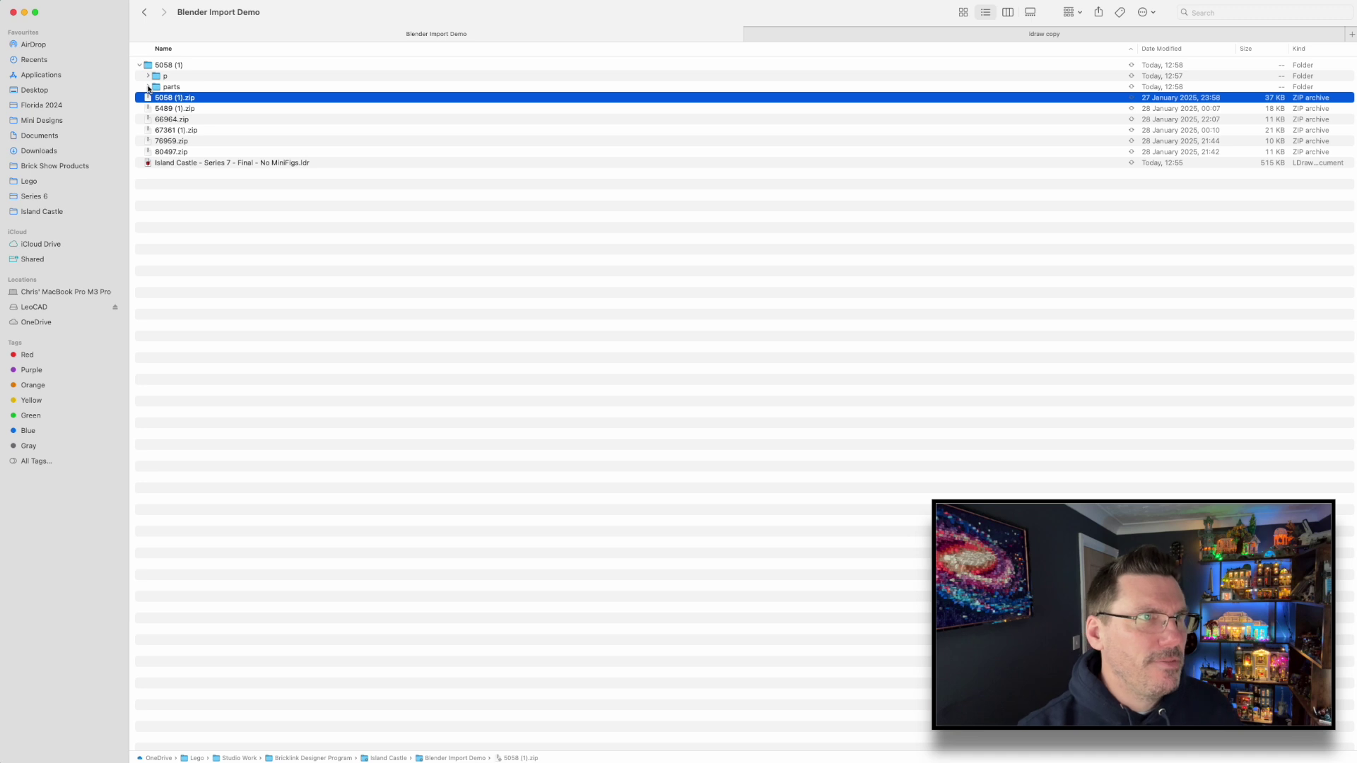
- Compare the p and parts folders of 5058 (1) with those in ldraw copy, and select the 5058 (1) folder
{"action": "left_click", "coordinate": [165, 77]}
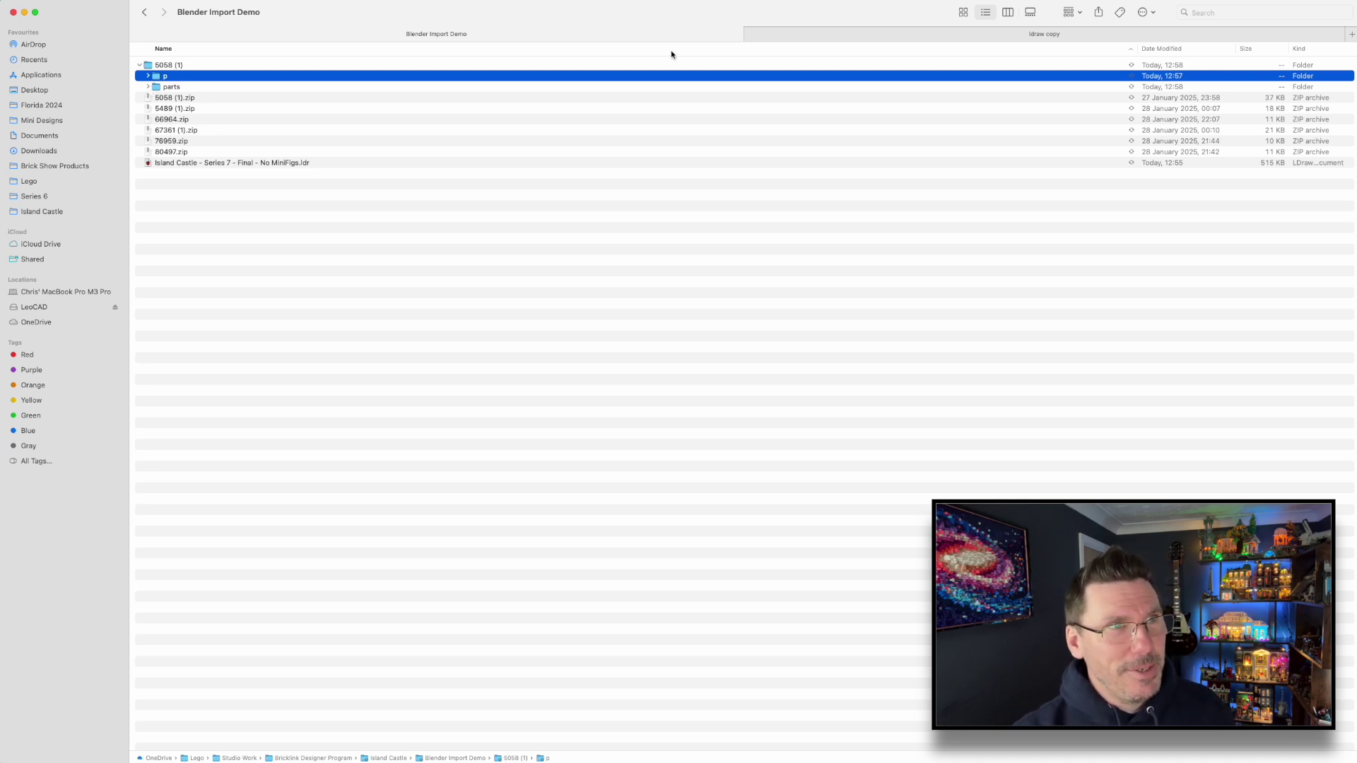
{"action": "left_click", "coordinate": [771, 35]}
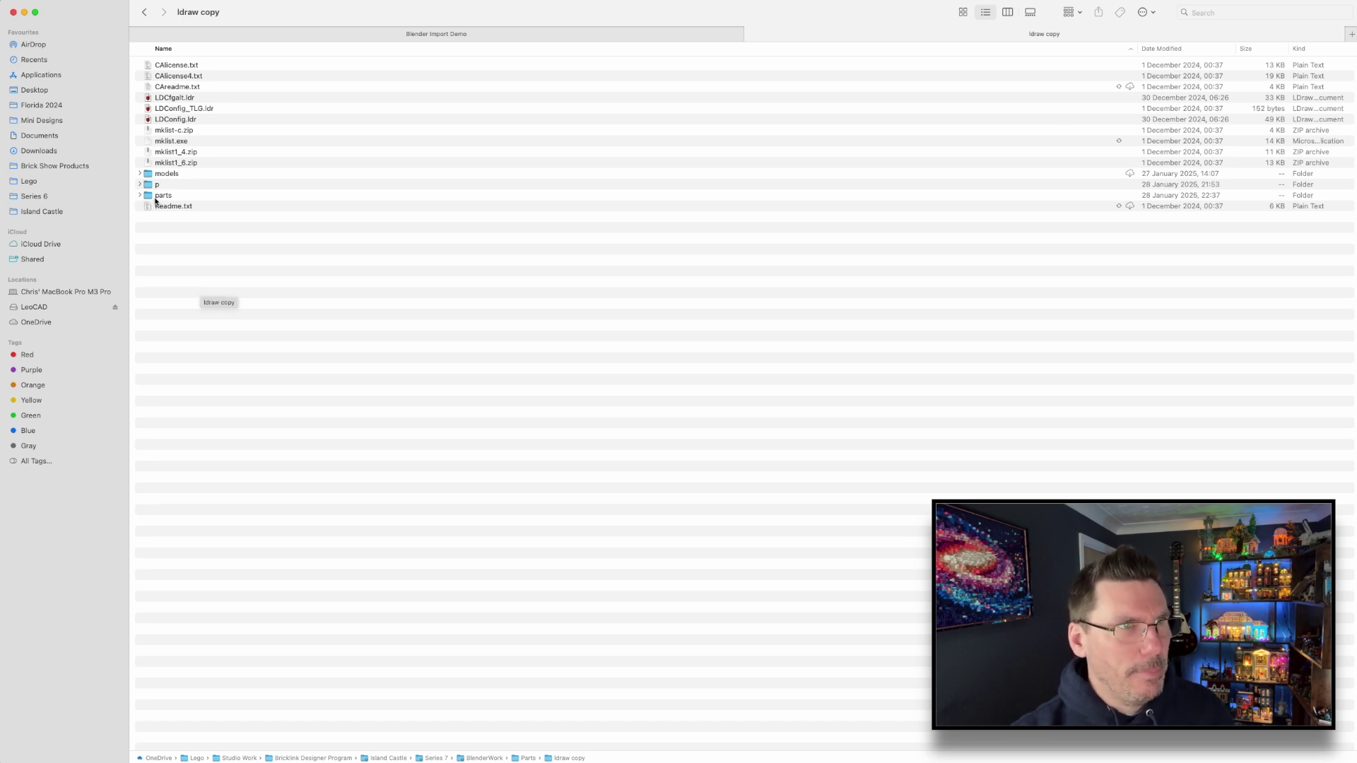
{"action": "left_click", "coordinate": [362, 35]}
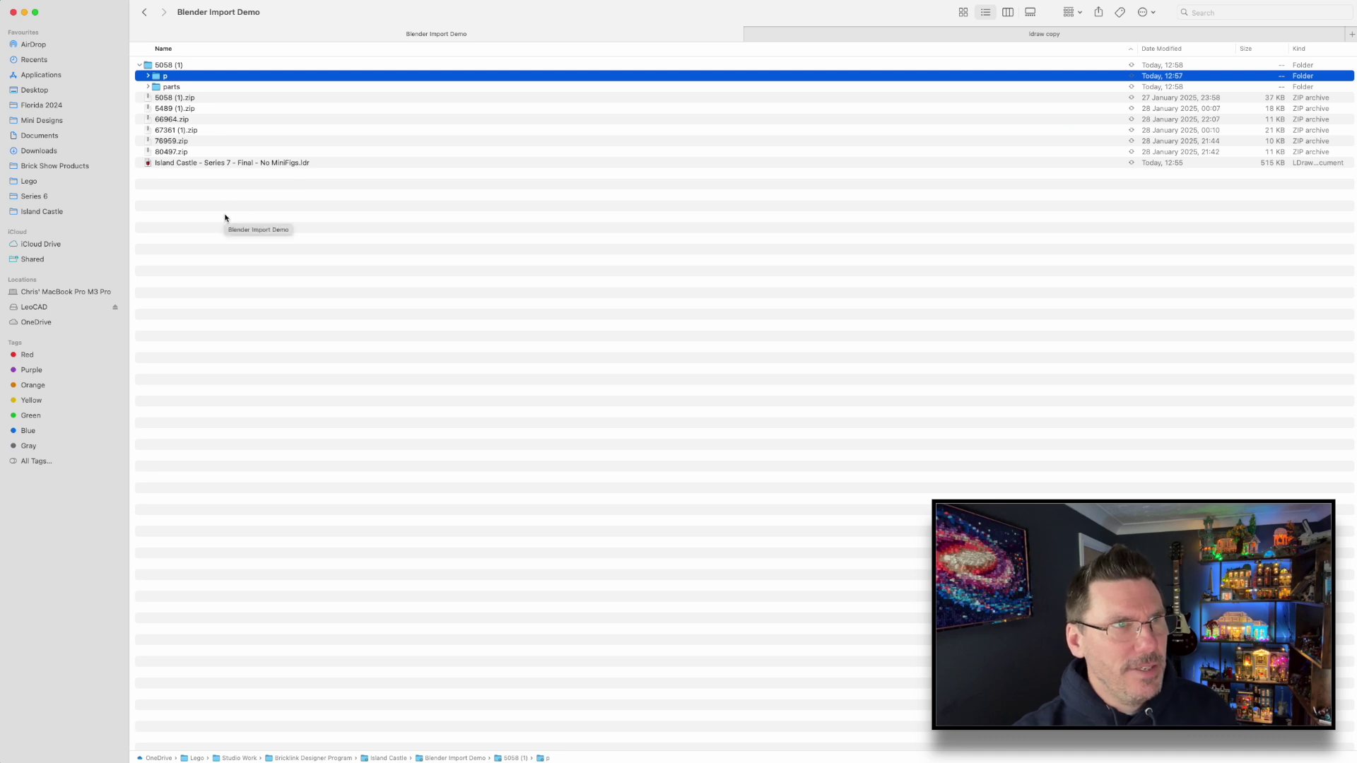
{"action": "key", "text": "Up"}
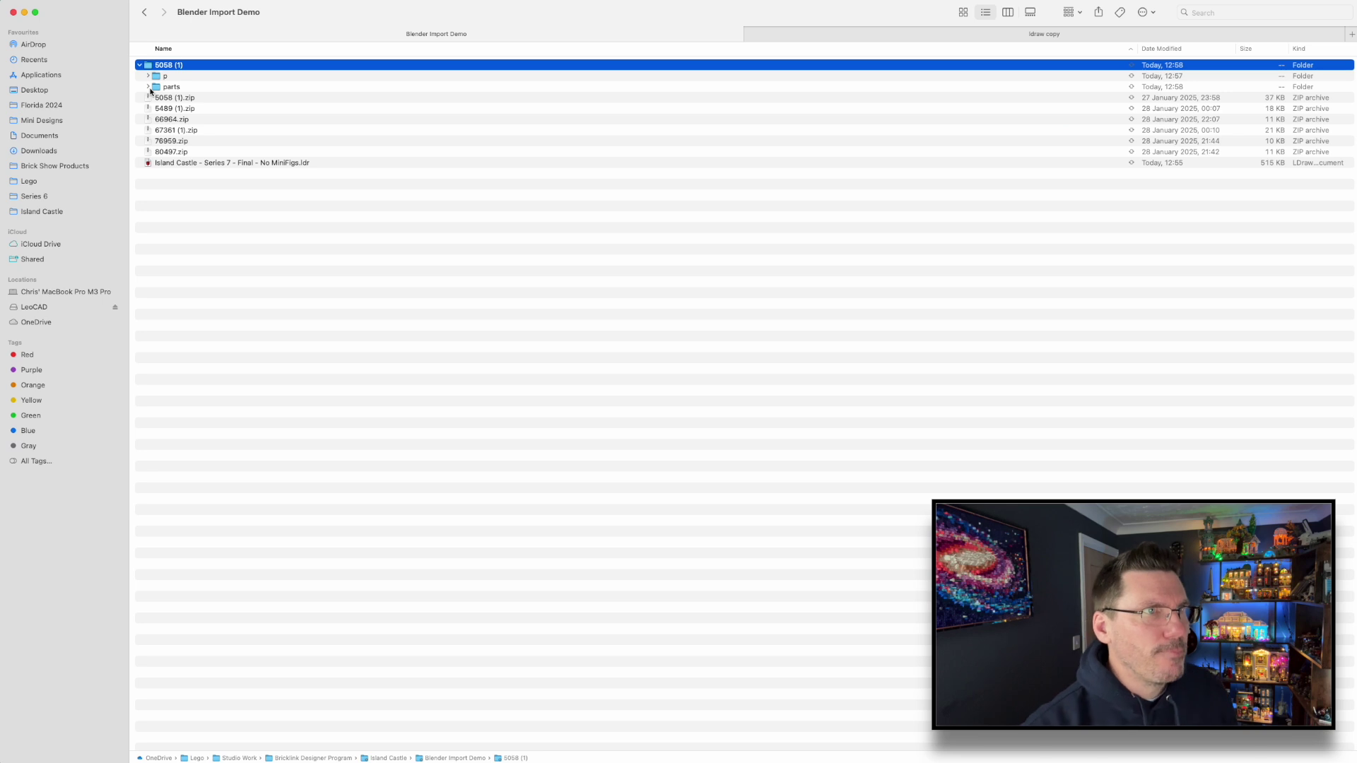
- Find 5058.dat in the parts subfolder of 5058 (1) and locate the corresponding parts folder in ldraw copy
{"action": "left_click", "coordinate": [149, 87]}
{"action": "left_click", "coordinate": [157, 108]}
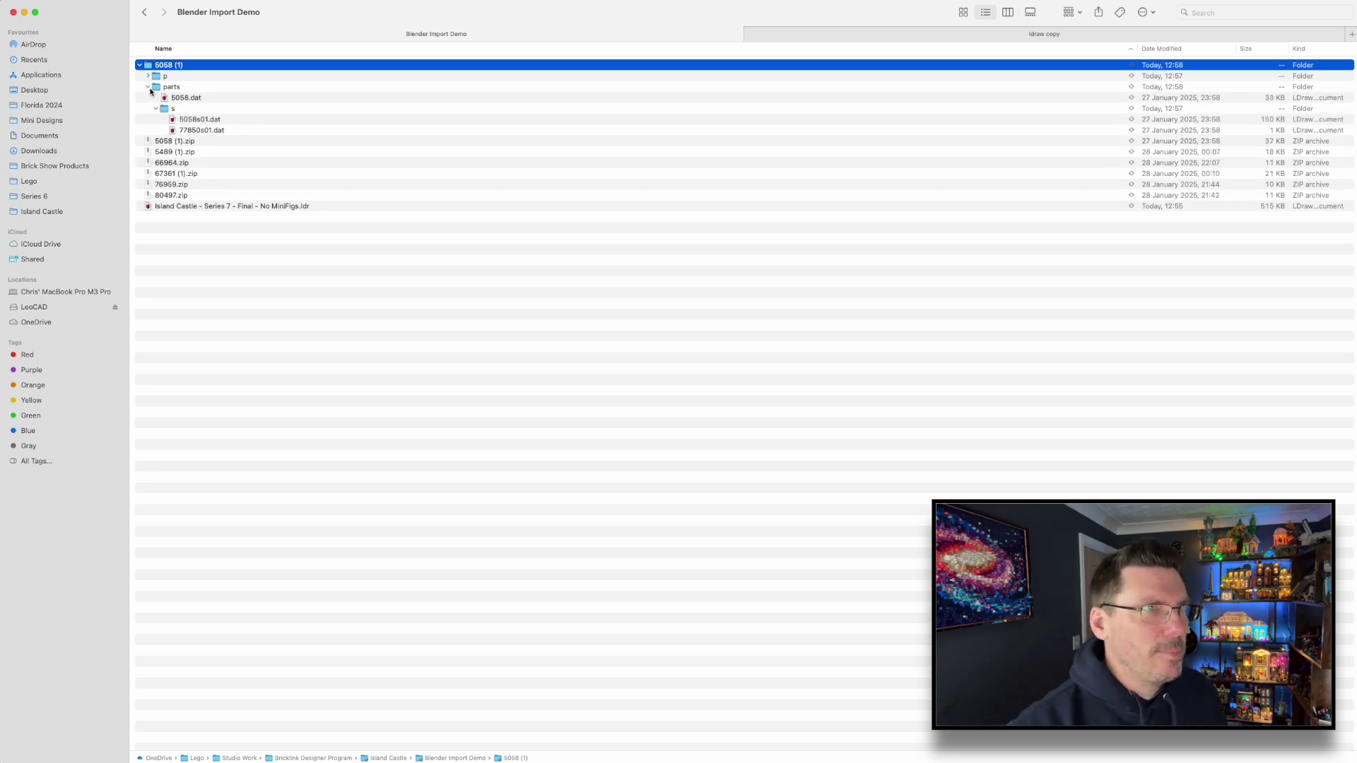
{"action": "left_click", "coordinate": [193, 99]}
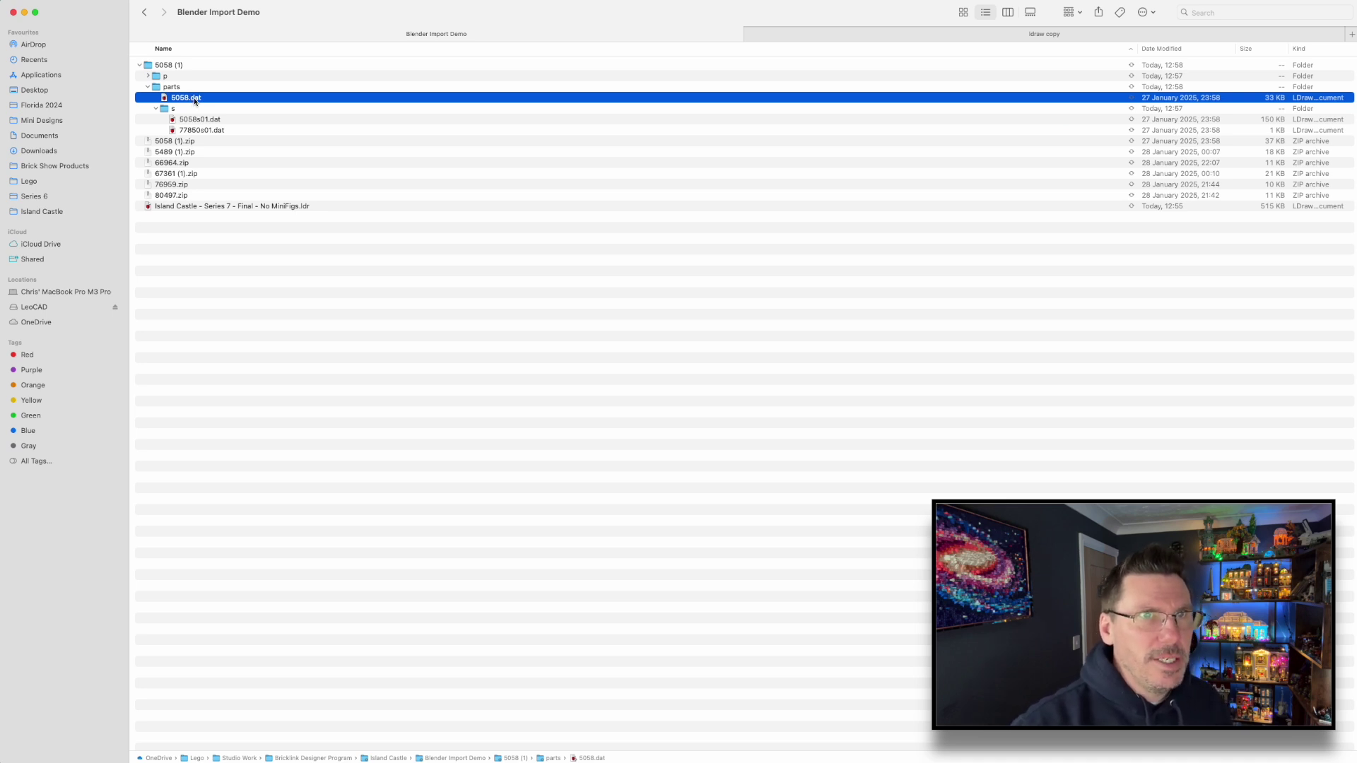
{"action": "left_click", "coordinate": [794, 37]}
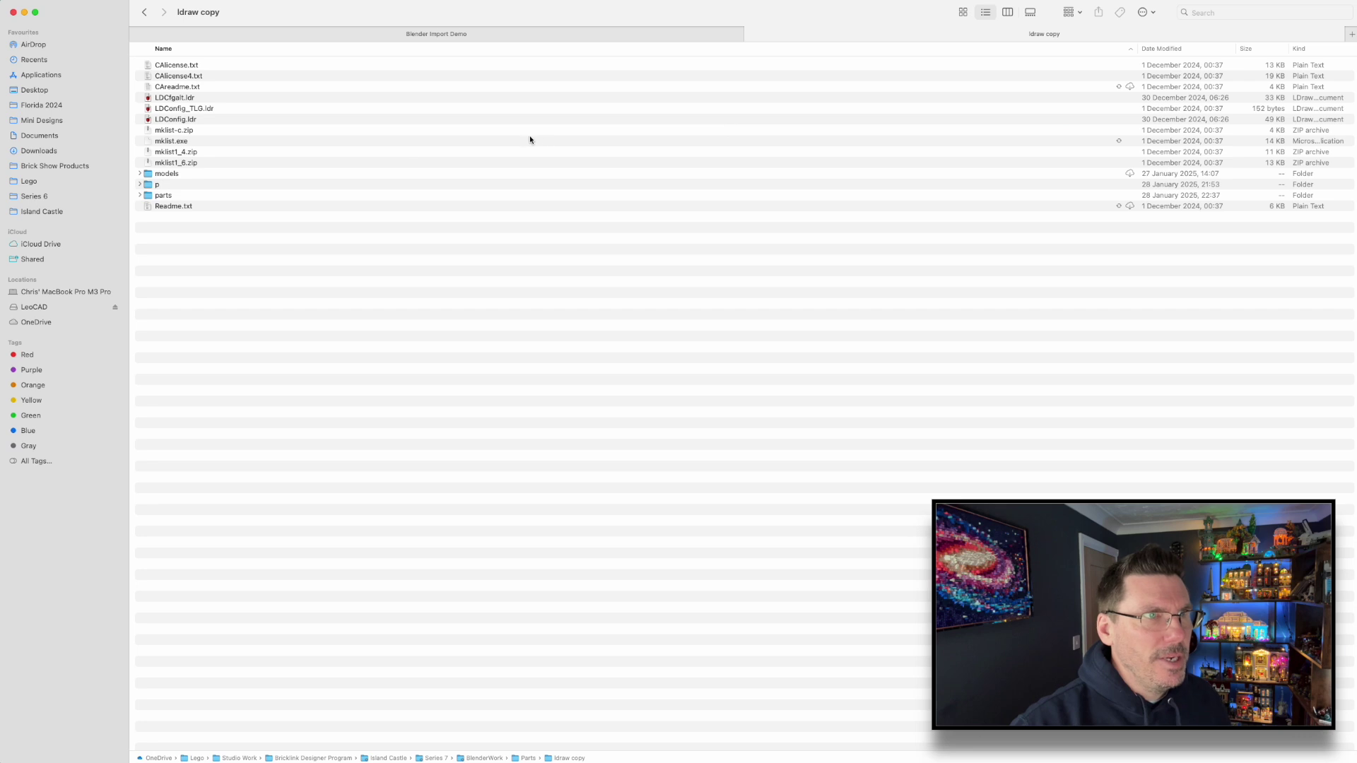
{"action": "left_click", "coordinate": [161, 197]}
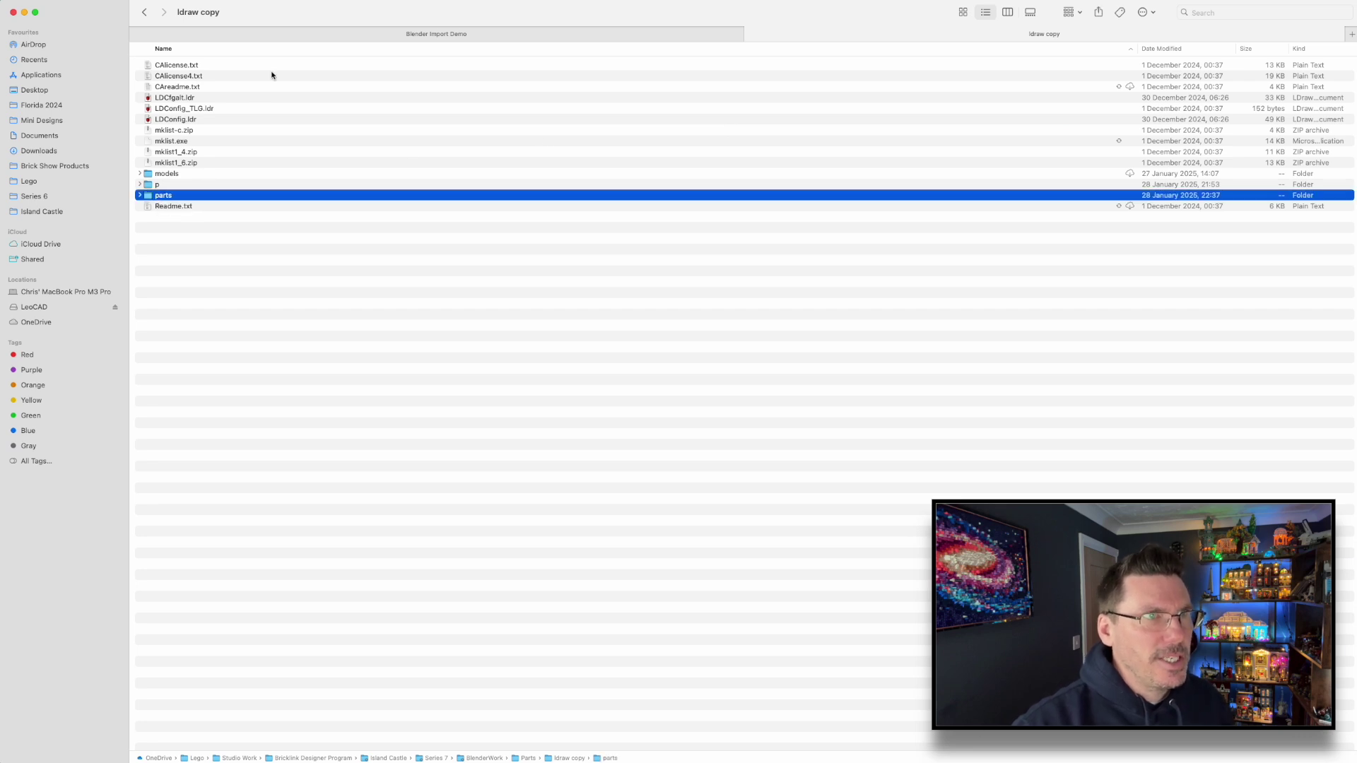
- Check the s subfolder inside the parts folder of 5058 (1) against the parts folder in ldraw copy
{"action": "left_click", "coordinate": [306, 37]}
{"action": "left_click_drag", "start_coordinate": [169, 130], "coordinate": [175, 114]}
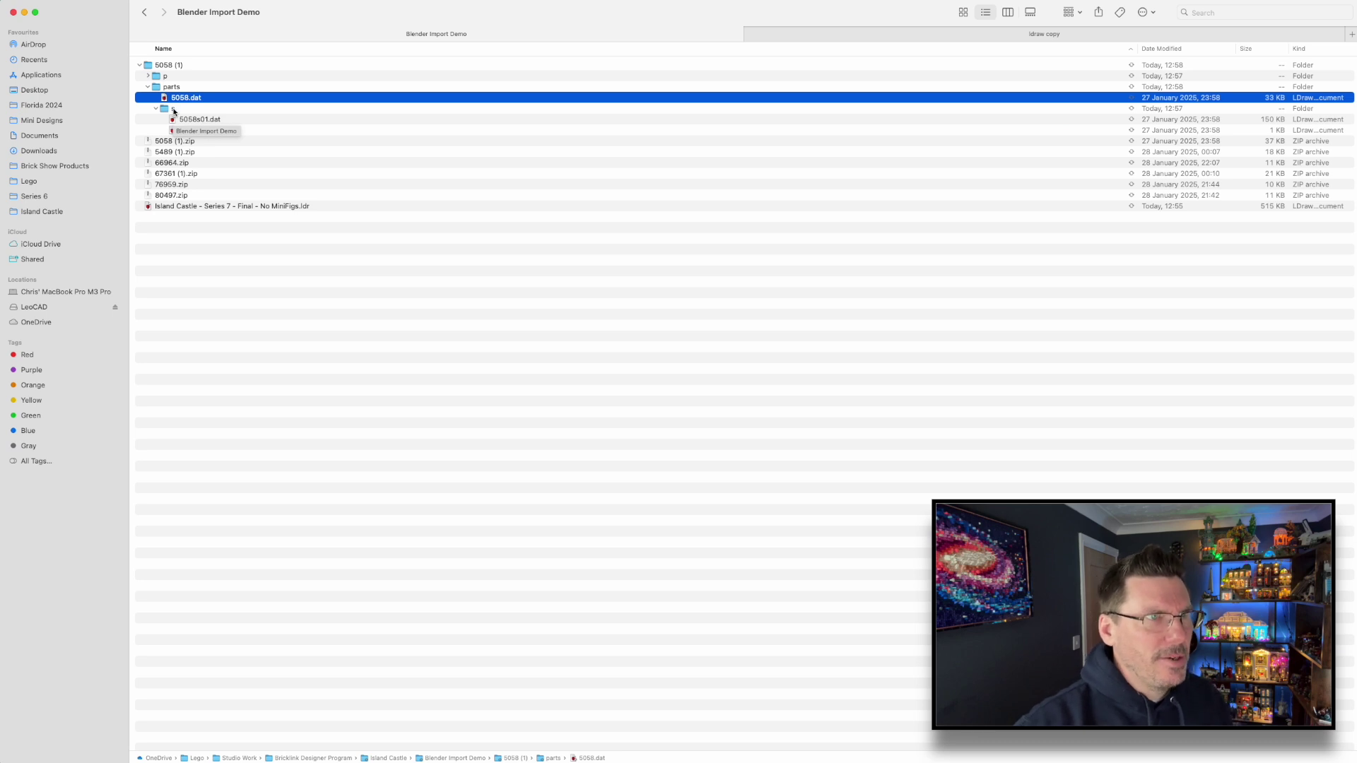
{"action": "left_click_drag", "start_coordinate": [175, 111], "coordinate": [167, 113]}
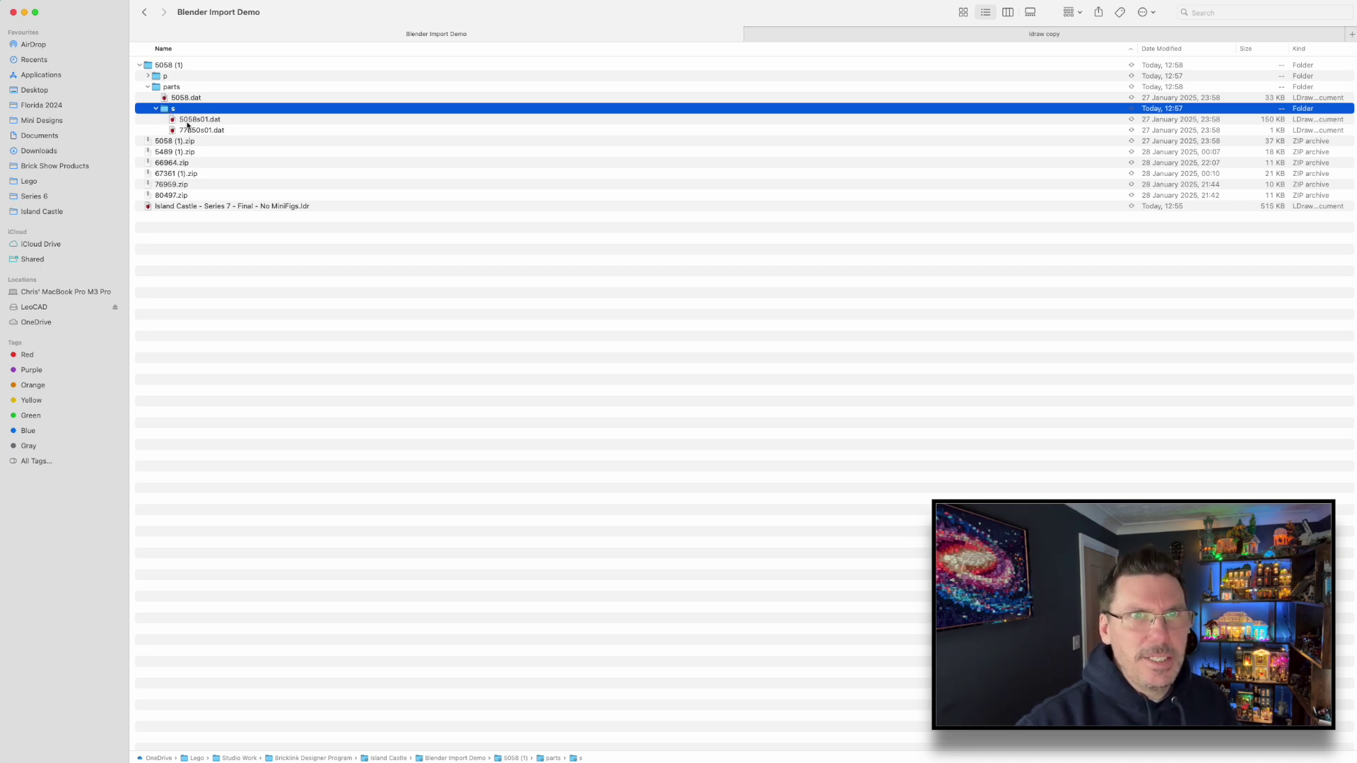
{"action": "left_click", "coordinate": [822, 37]}
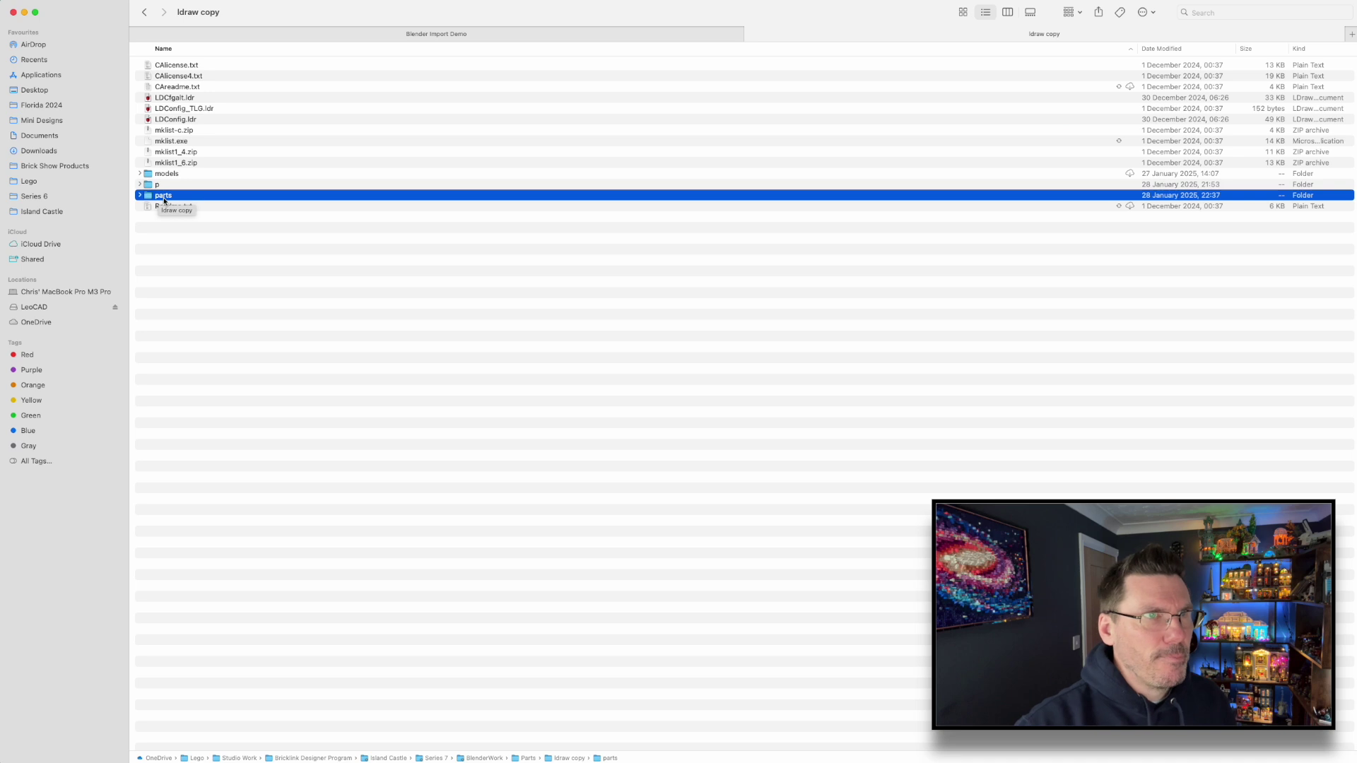
{"action": "left_click", "coordinate": [330, 35]}
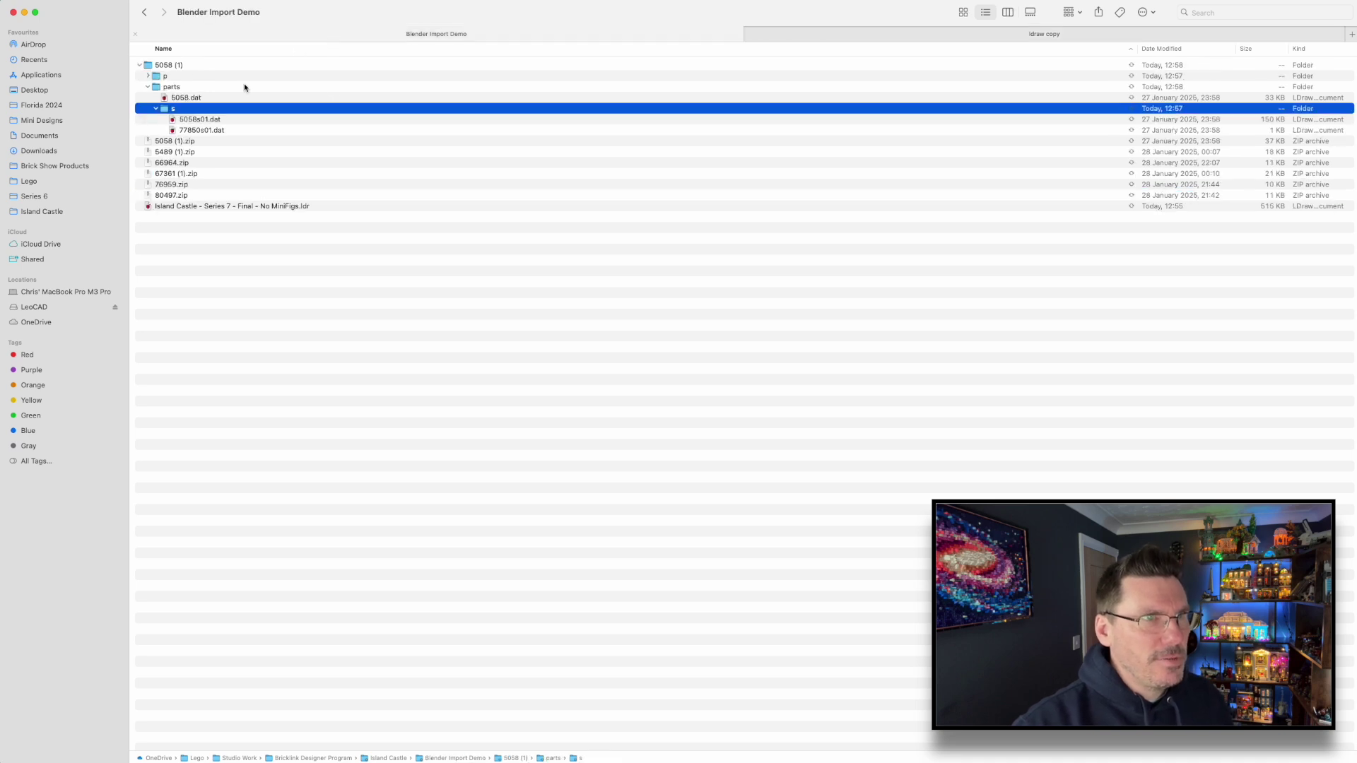
- Examine the part files in the s and p subfolders of 5058 (1), finishing with 5058.dat selected
{"action": "left_click", "coordinate": [197, 121]}
{"action": "key", "text": "Down"}
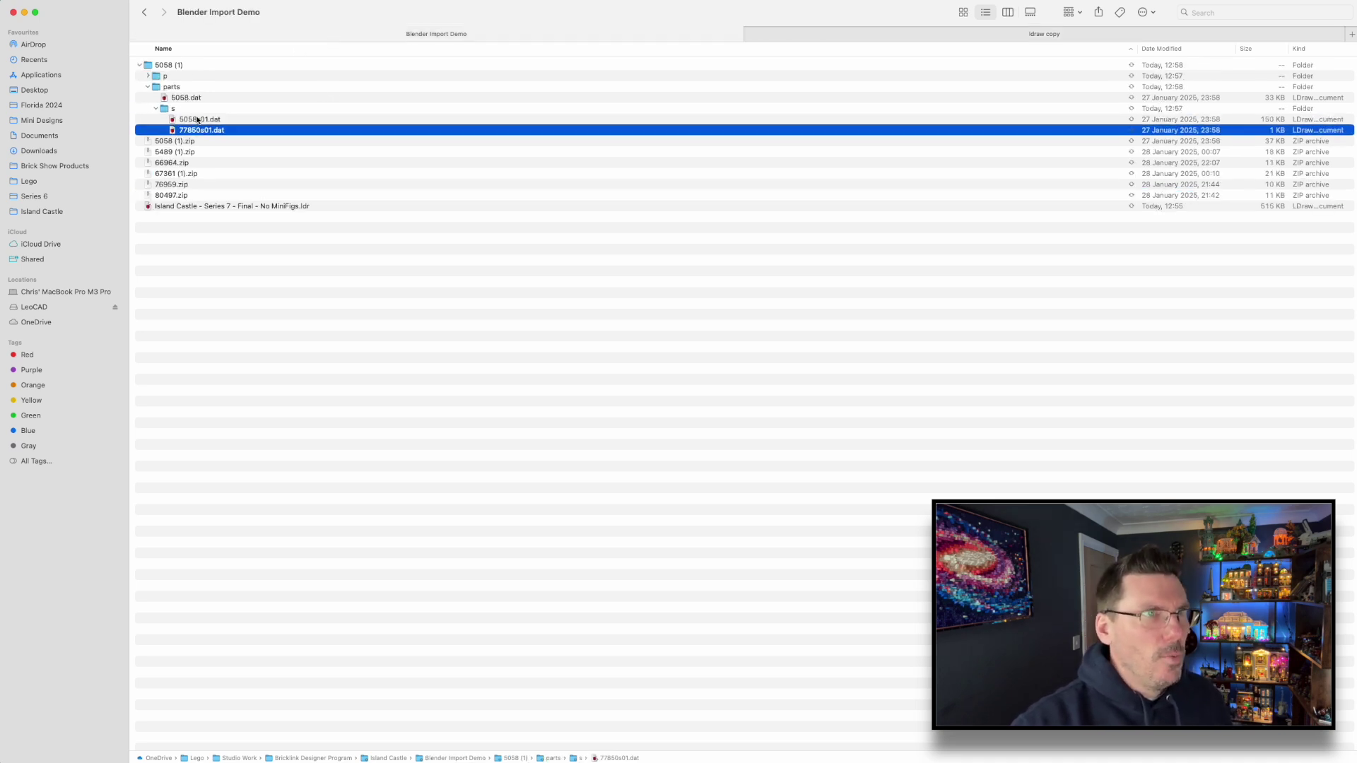
{"action": "left_click", "coordinate": [147, 77]}
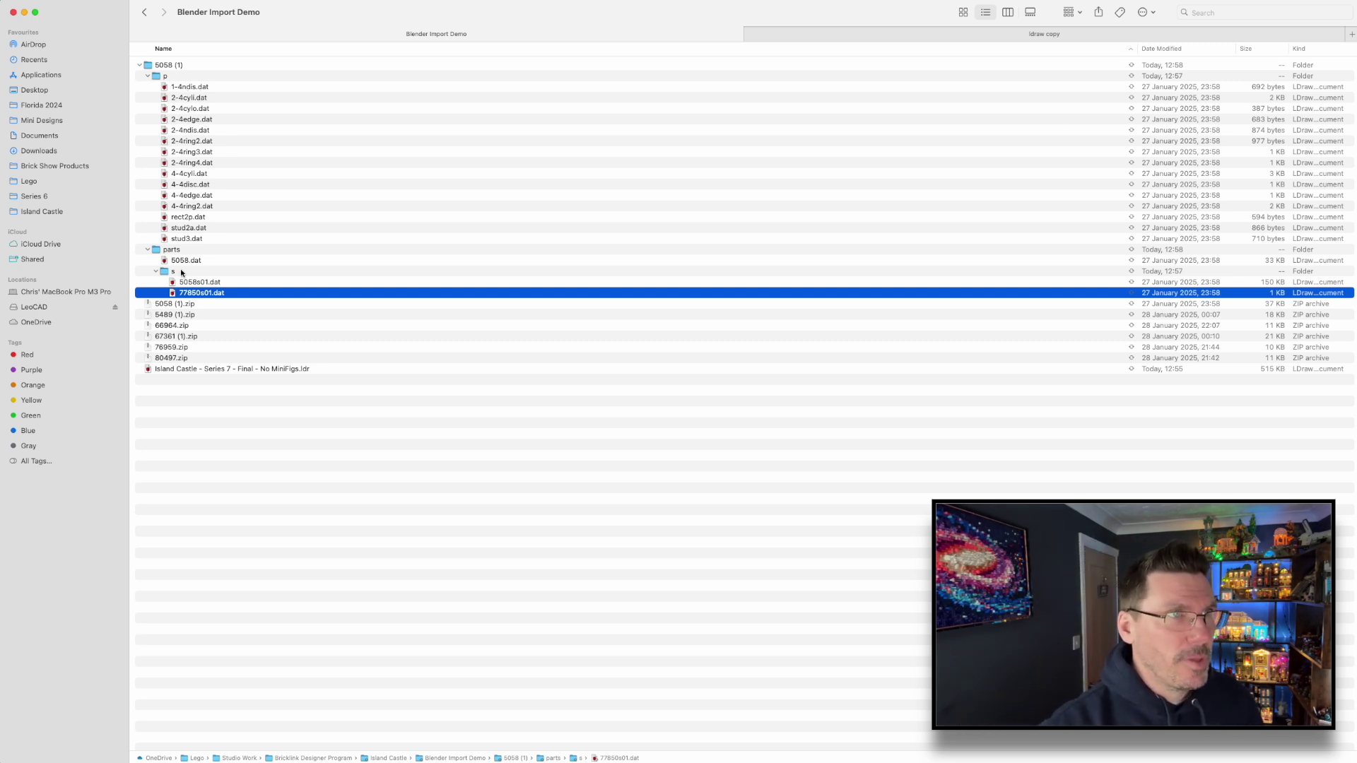
{"action": "left_click", "coordinate": [147, 77]}
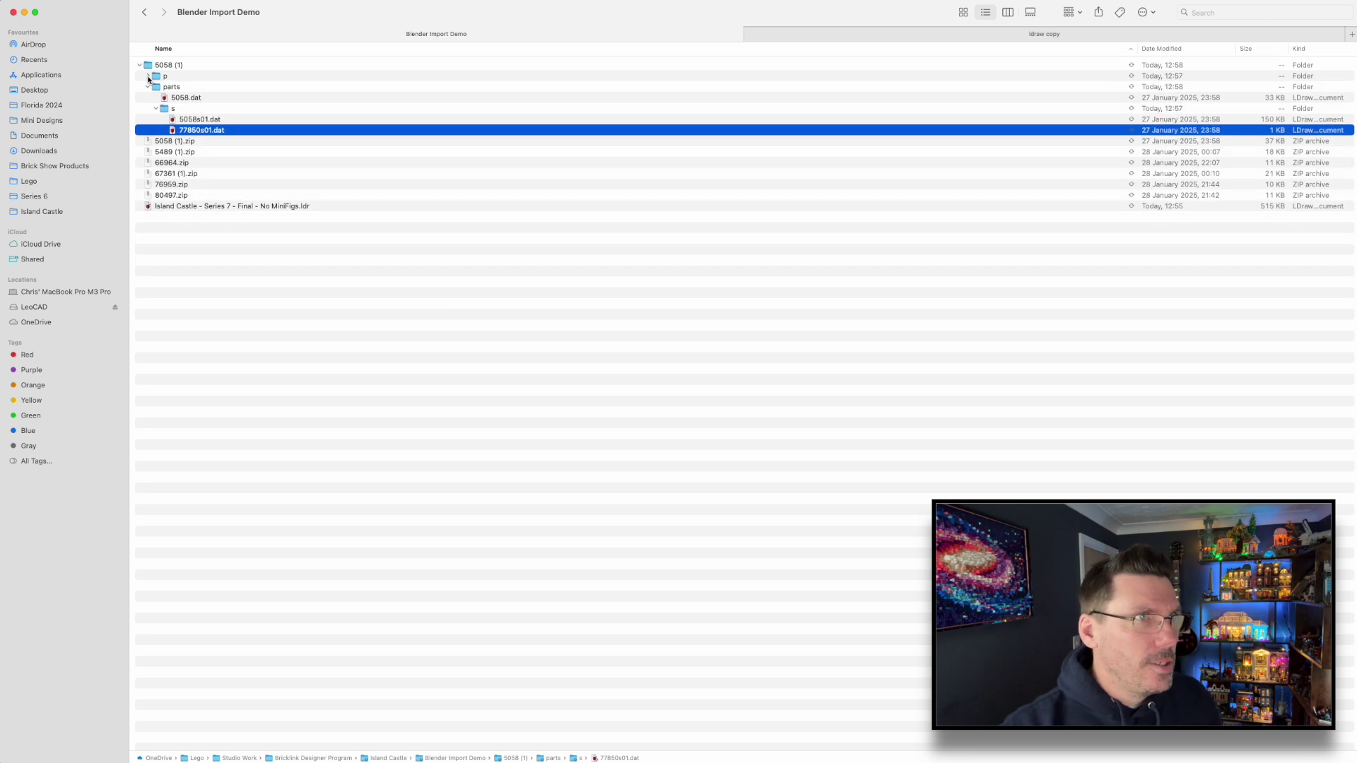
{"action": "left_click", "coordinate": [194, 120]}
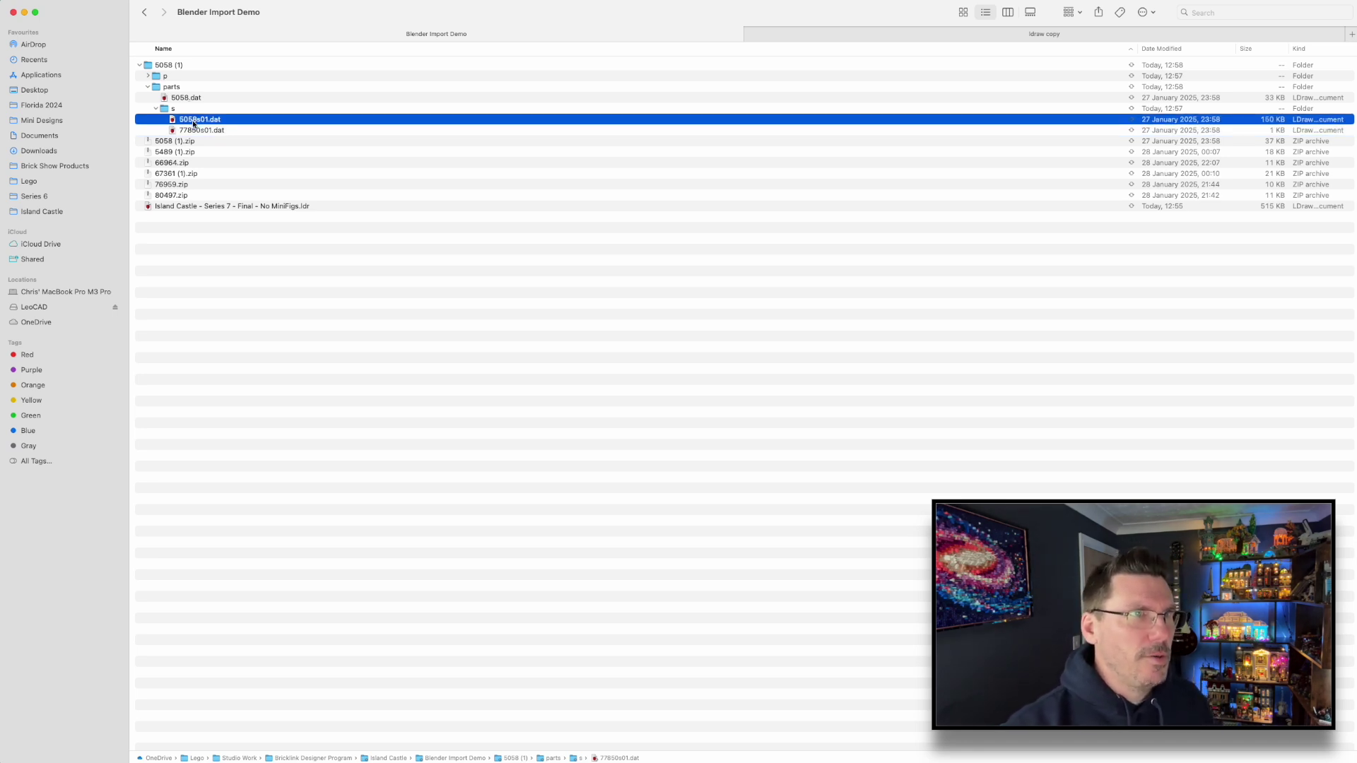
{"action": "left_click", "coordinate": [175, 99]}
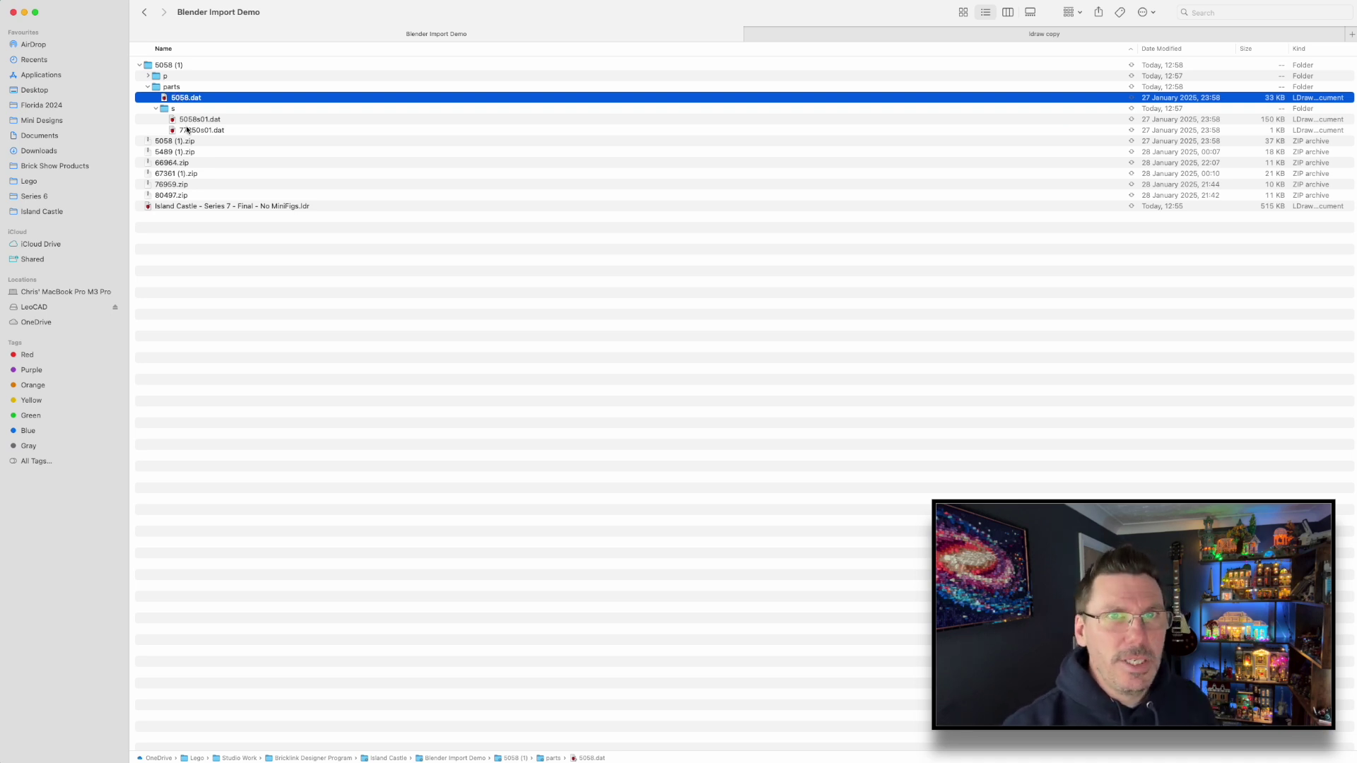
- Return to the ldraw copy folder and launch LeoCAD from its disk window
{"action": "left_click", "coordinate": [881, 32]}
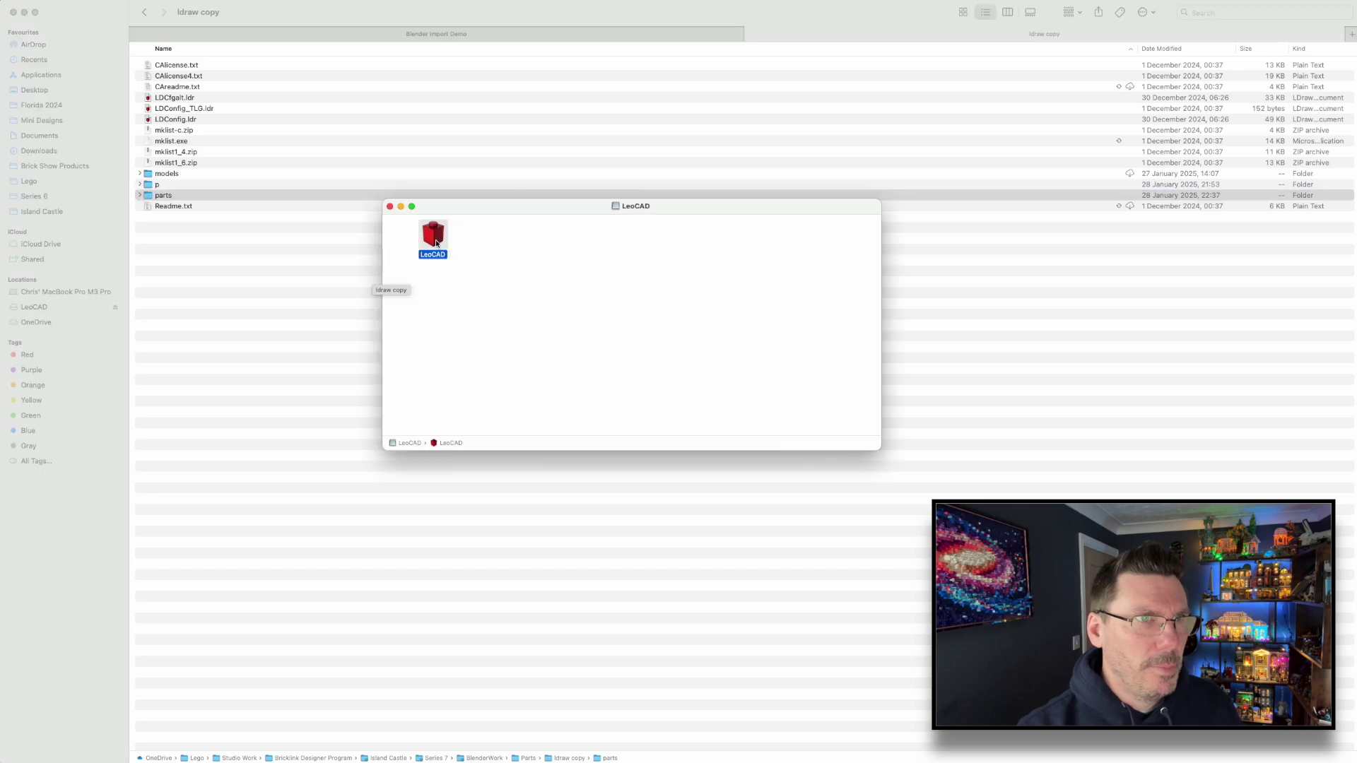
{"action": "right_click", "coordinate": [438, 241]}
{"action": "left_click", "coordinate": [455, 247]}
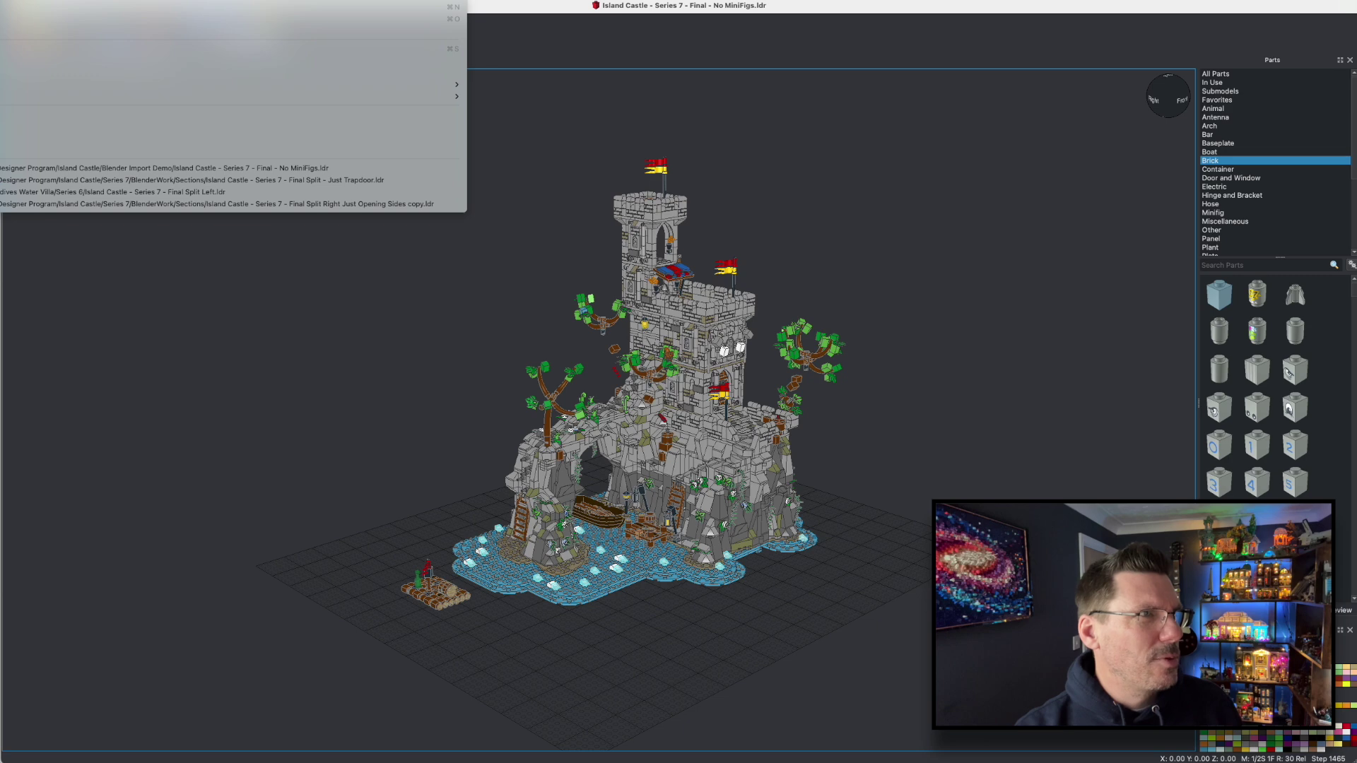
{"action": "key", "text": "Escape"}
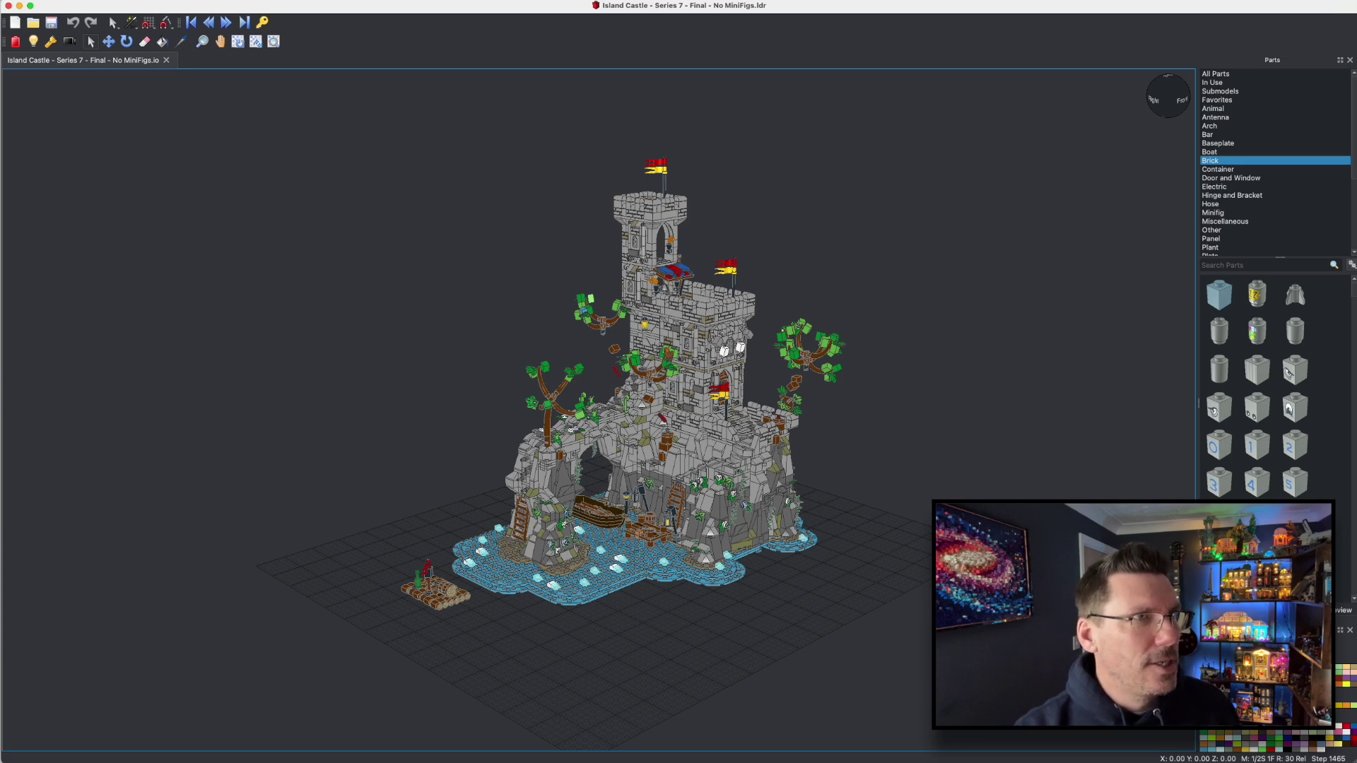
- Set LeoCAD's custom Parts Library path to the Island Castle/Series 7/BlenderWork/Parts/ldraw copy folder in the preferences
{"action": "key", "text": "super+comma"}
{"action": "left_click_drag", "start_coordinate": [577, 222], "coordinate": [420, 146]}
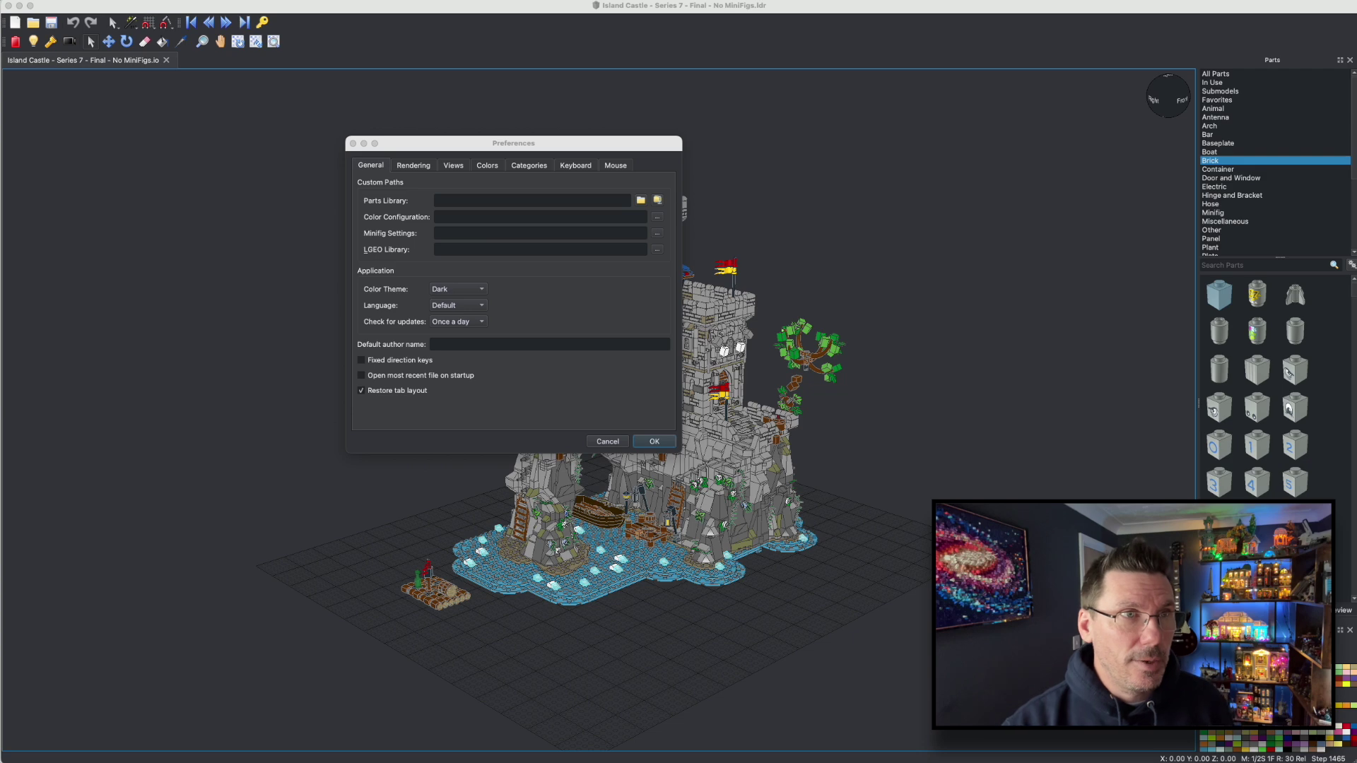
{"action": "left_click", "coordinate": [470, 204]}
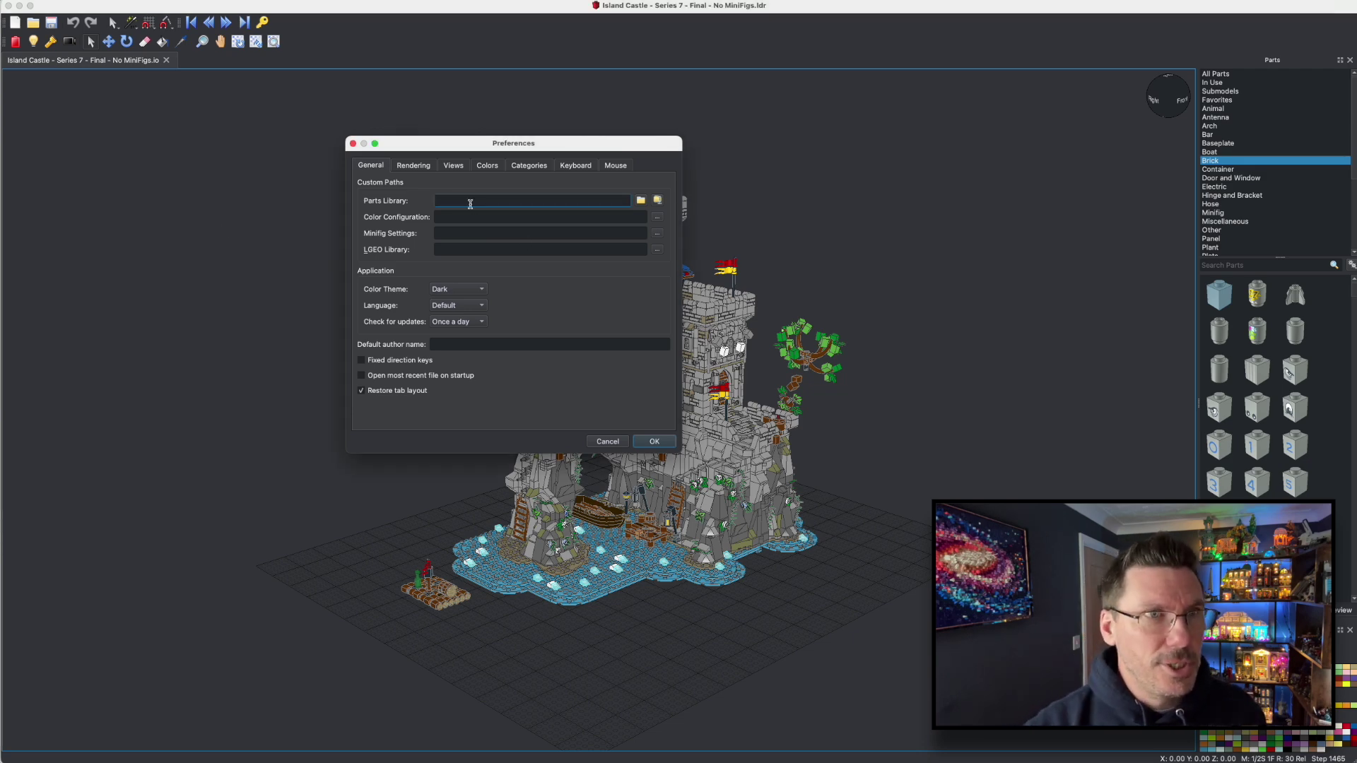
{"action": "key", "text": "super+v"}
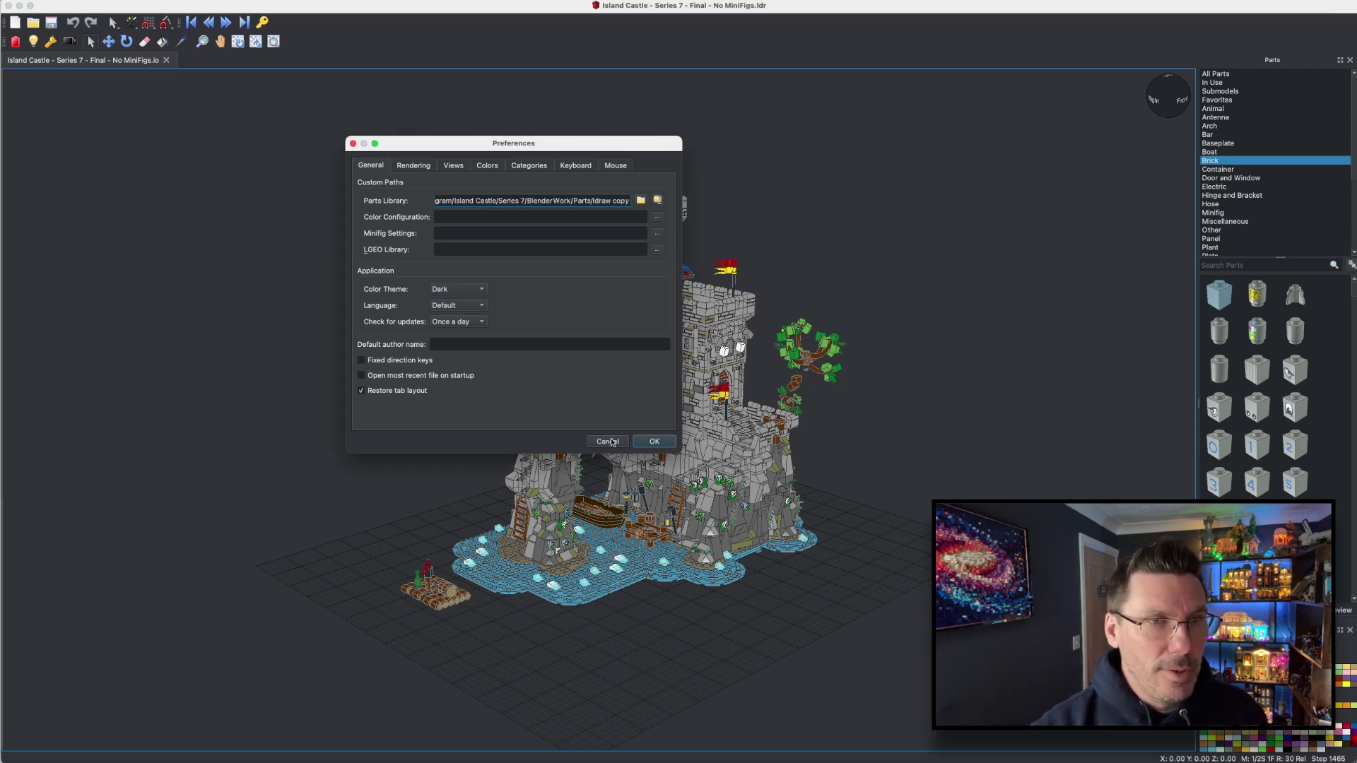
{"action": "left_click", "coordinate": [655, 441]}
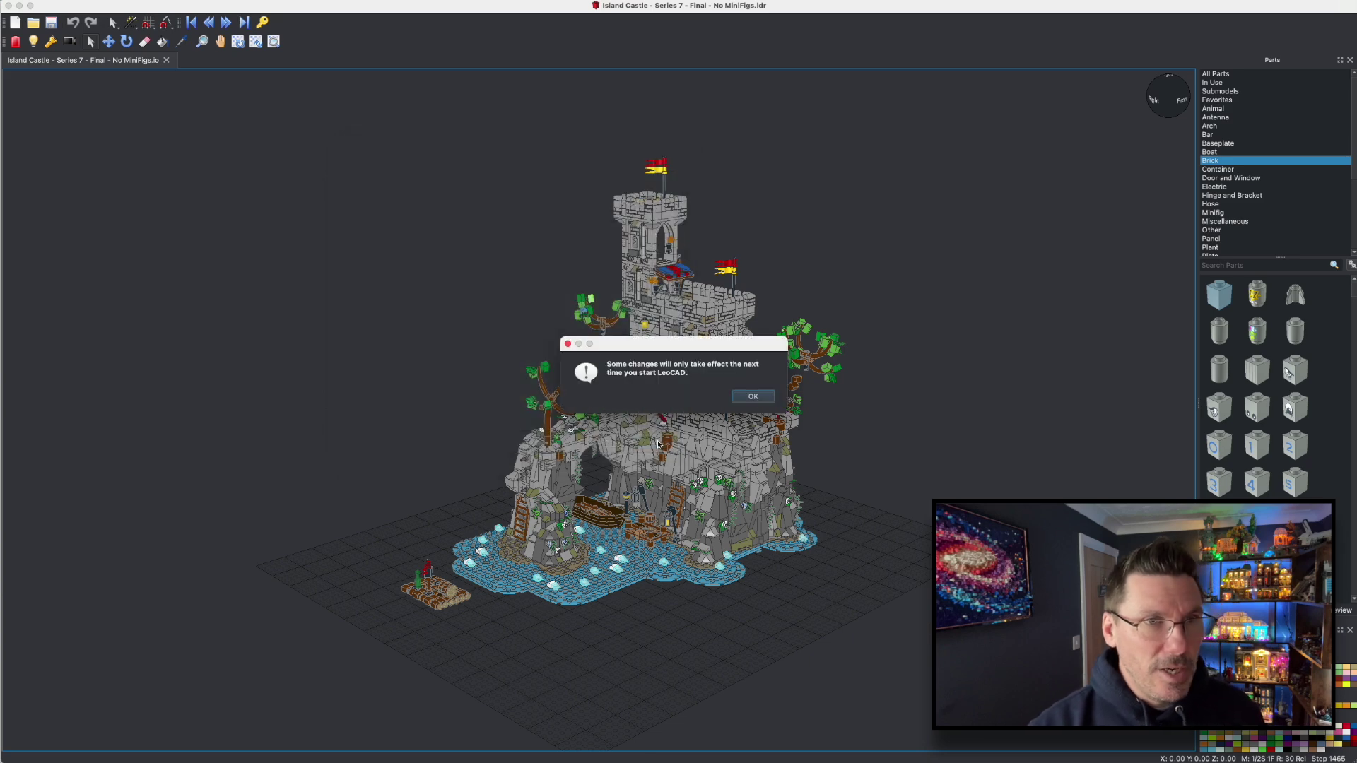
{"action": "left_click", "coordinate": [752, 397]}
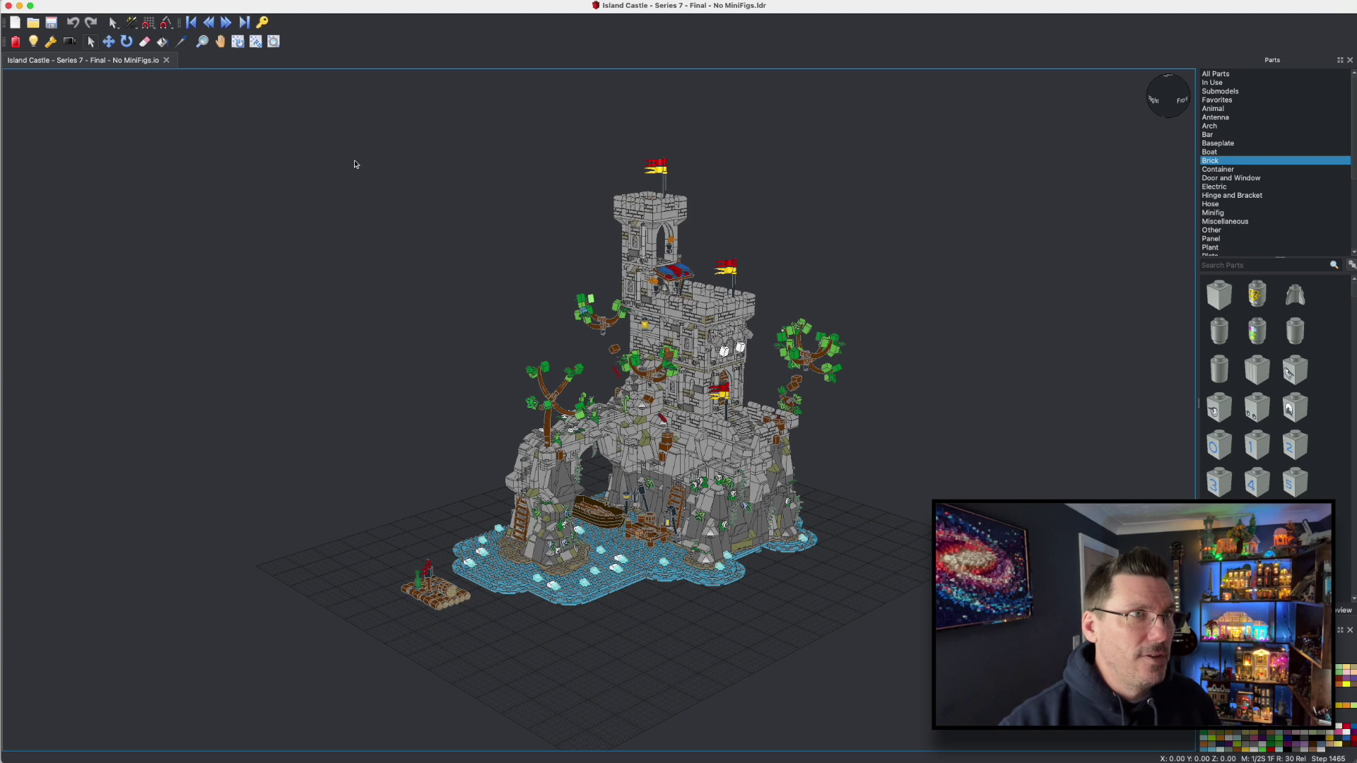
- Close the castle model, restart LeoCAD, and reopen Island Castle - Series 7 - Final - No MiniFigs.ldr
{"action": "left_click", "coordinate": [167, 61]}
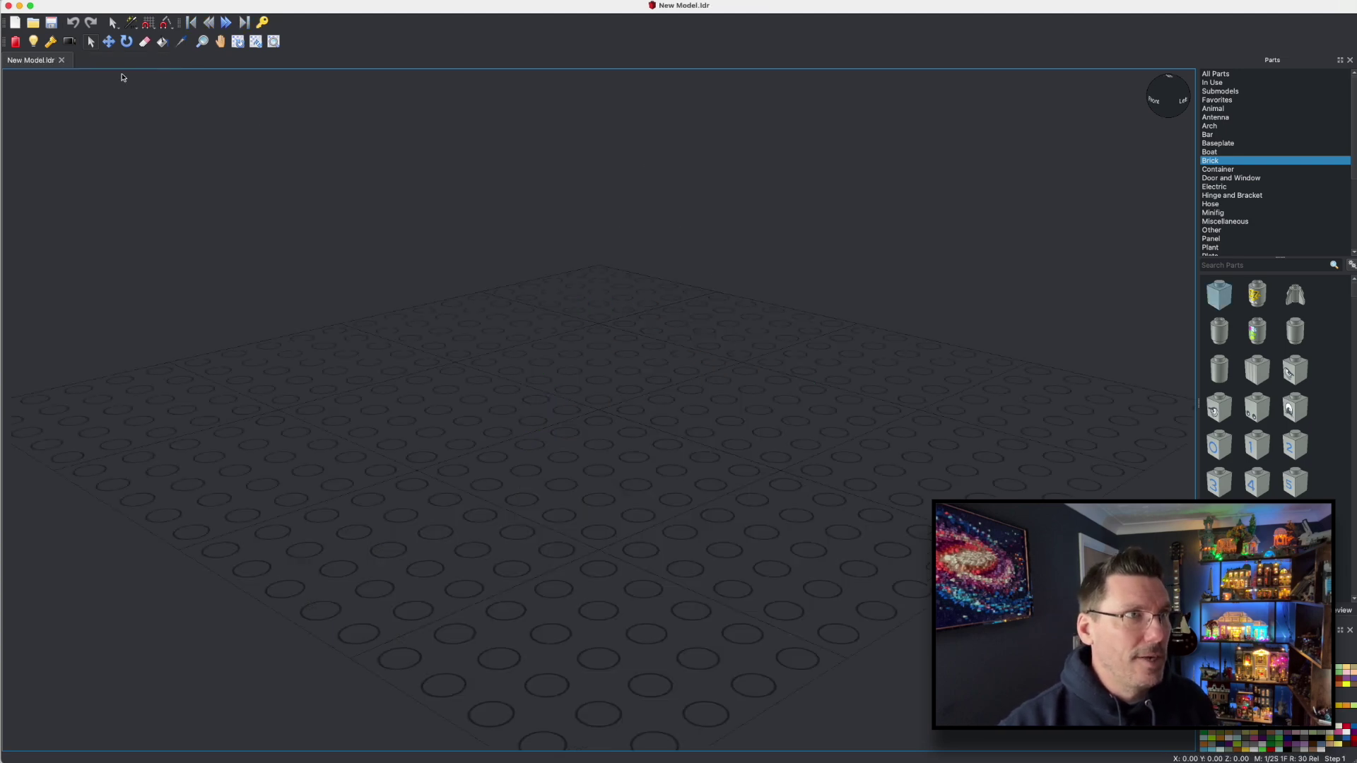
{"action": "left_click", "coordinate": [8, 5]}
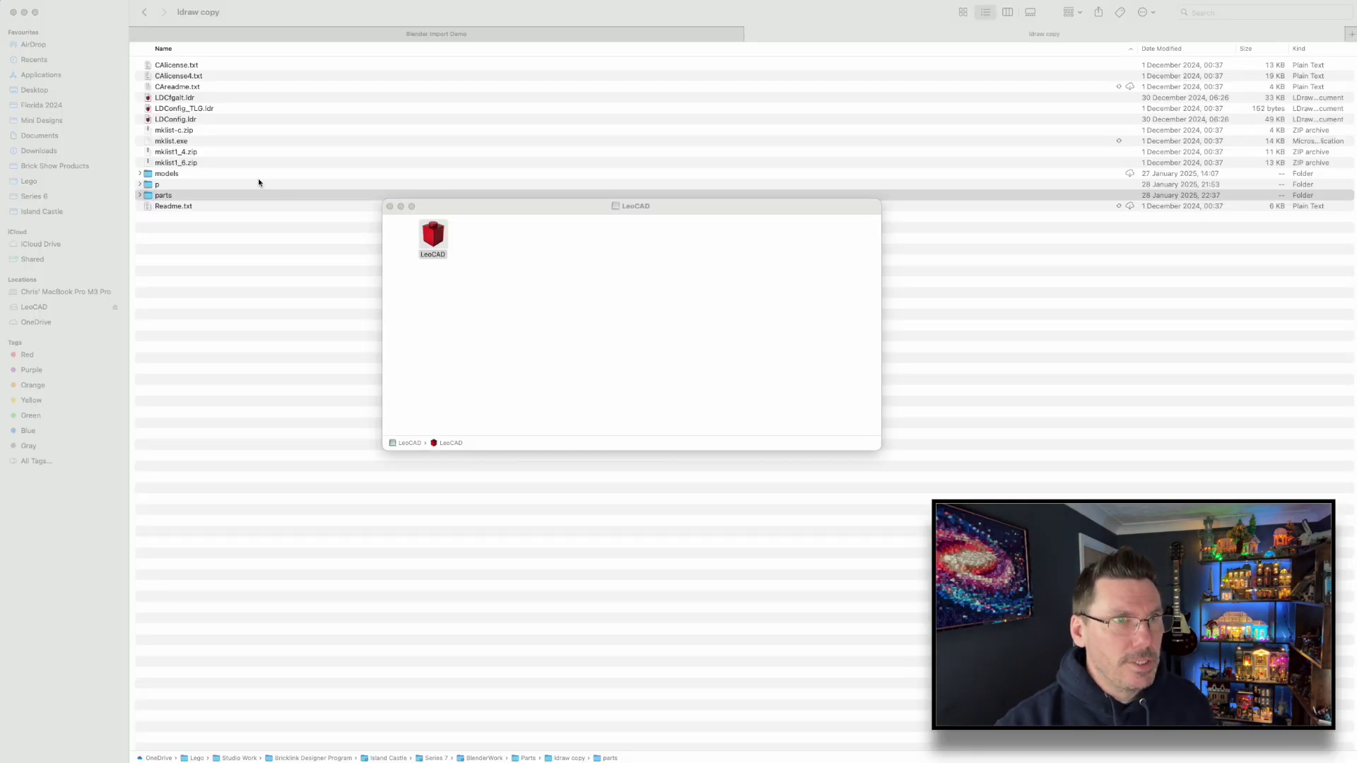
{"action": "right_click", "coordinate": [431, 244]}
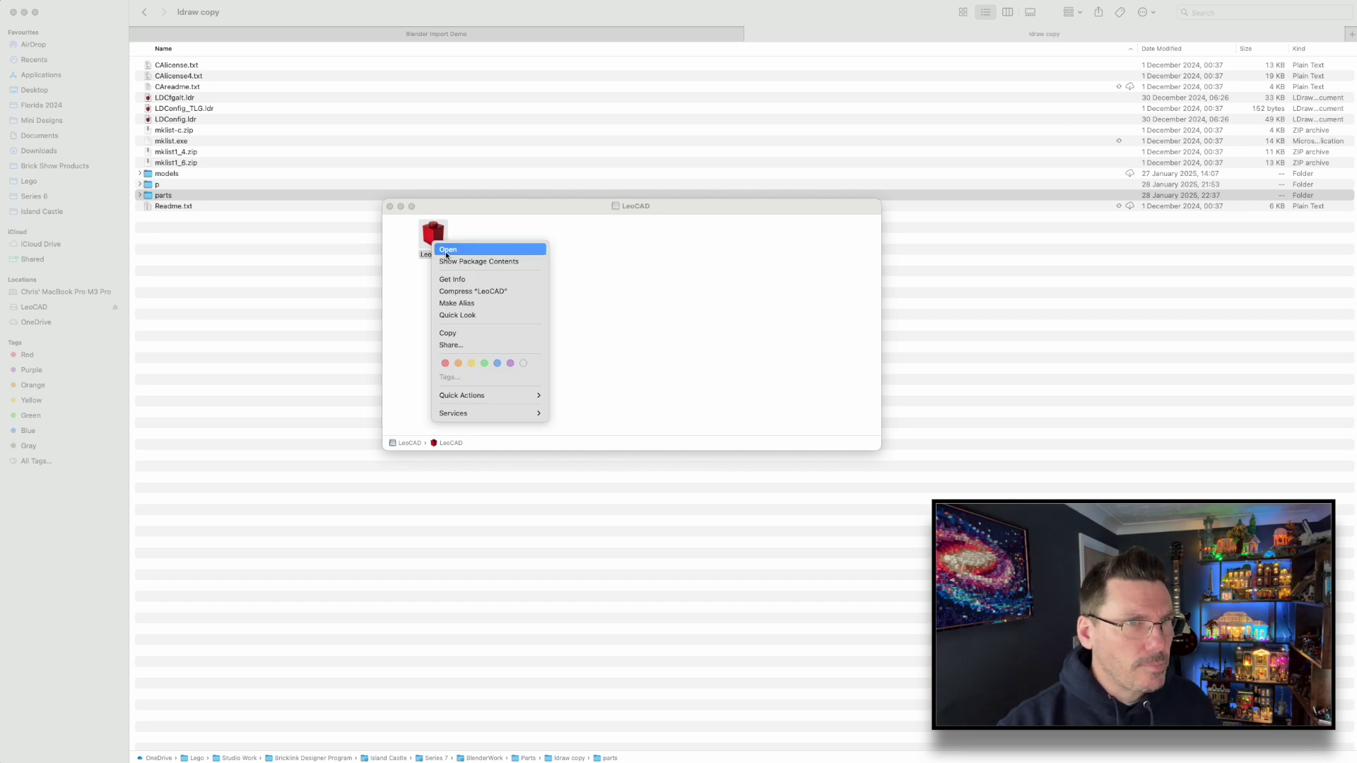
{"action": "left_click", "coordinate": [450, 251]}
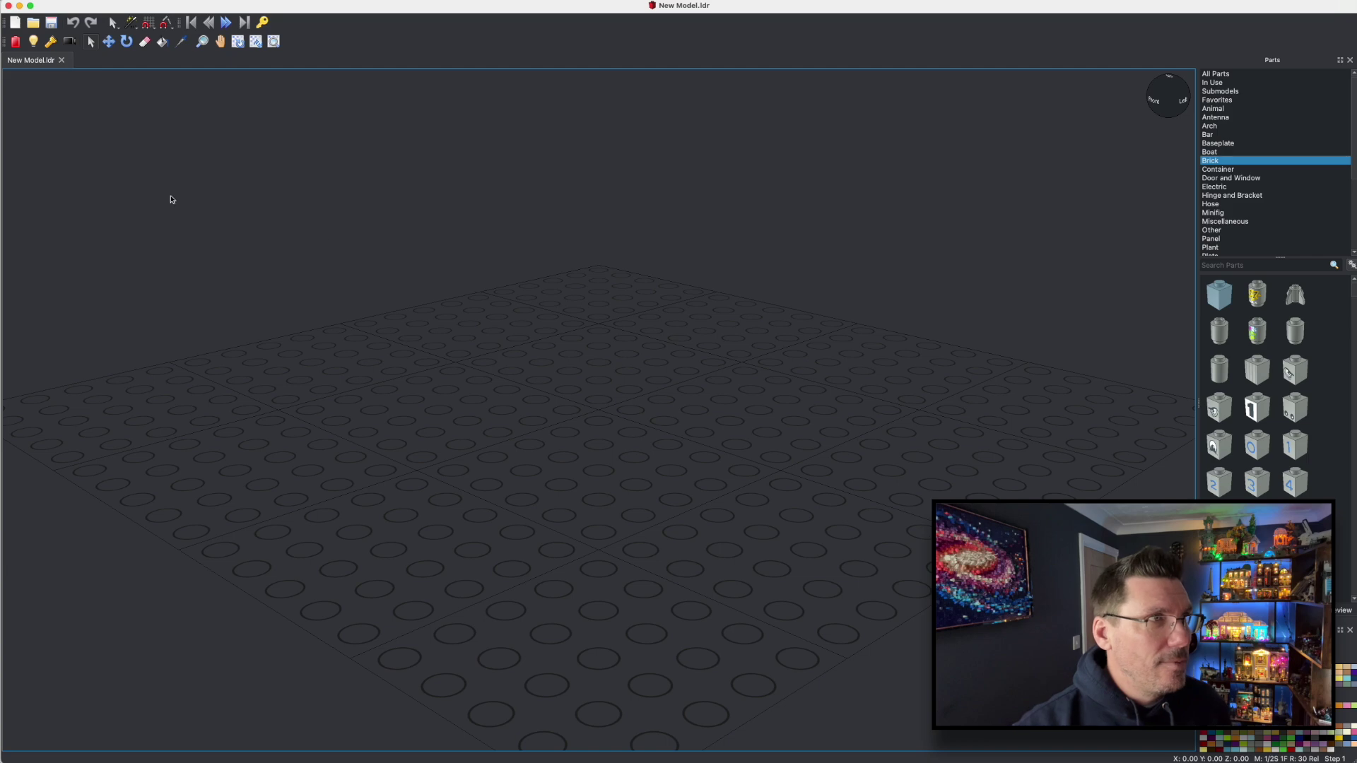
{"action": "left_click", "coordinate": [14, 0]}
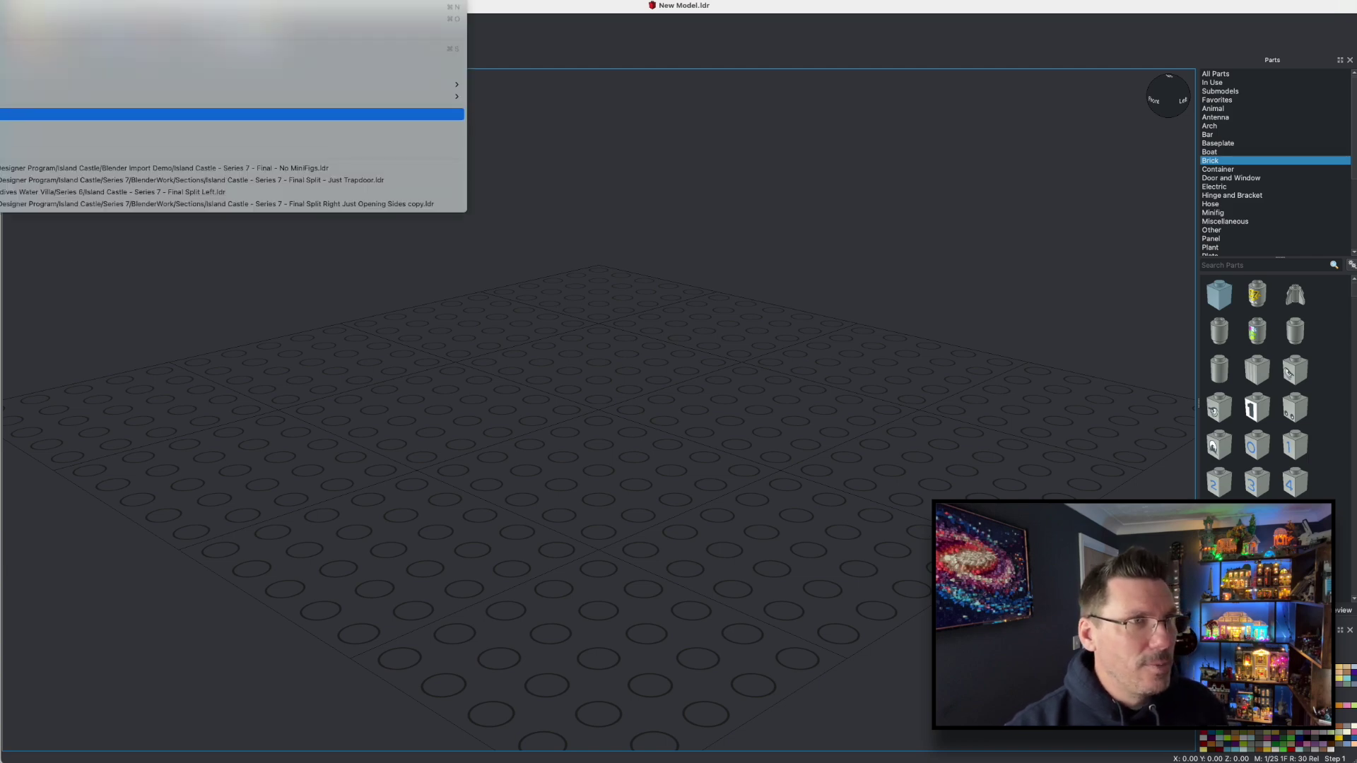
{"action": "left_click", "coordinate": [132, 169]}
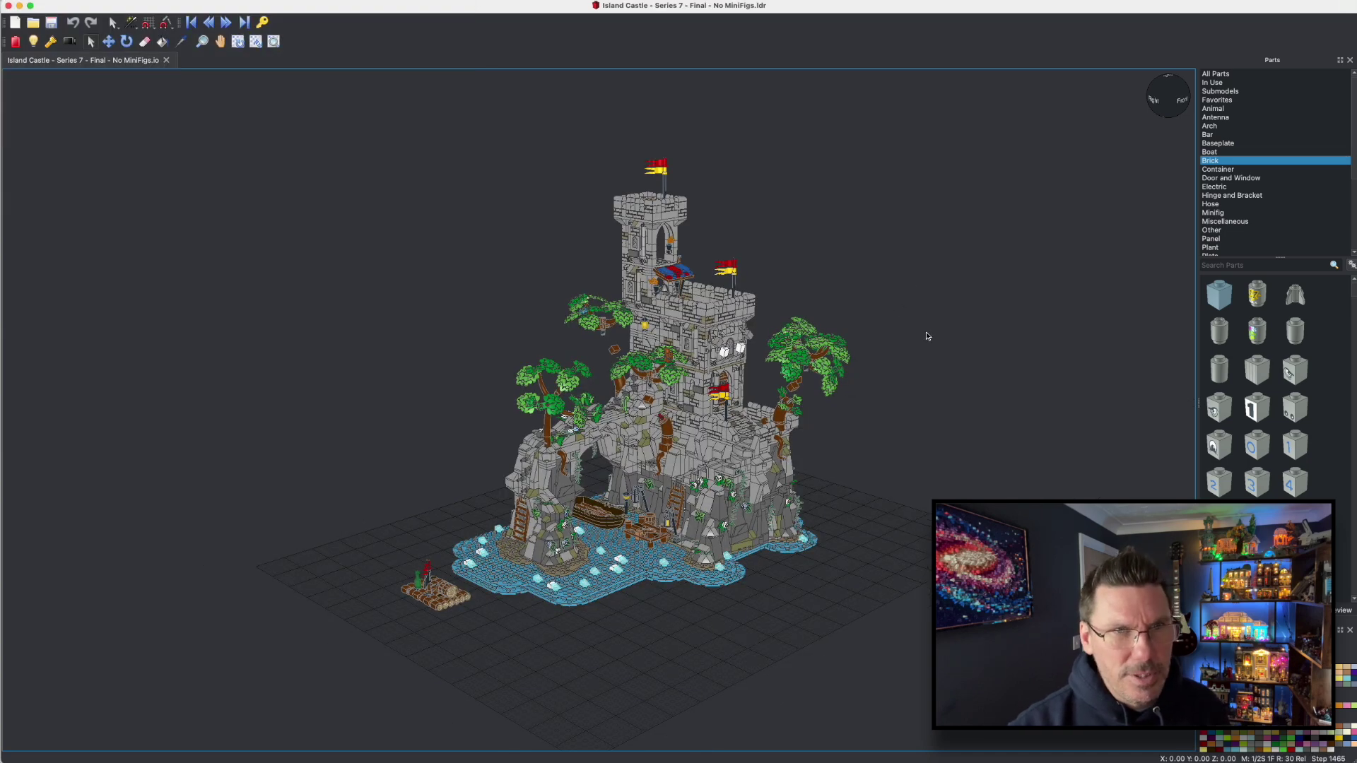
- Inspect the castle's trees up close, checking the FrontTree submodel and the curved brown trunk brick against the castle wall
{"action": "scroll", "coordinate": [890, 405], "scroll_direction": "up", "scroll_amount": 5}
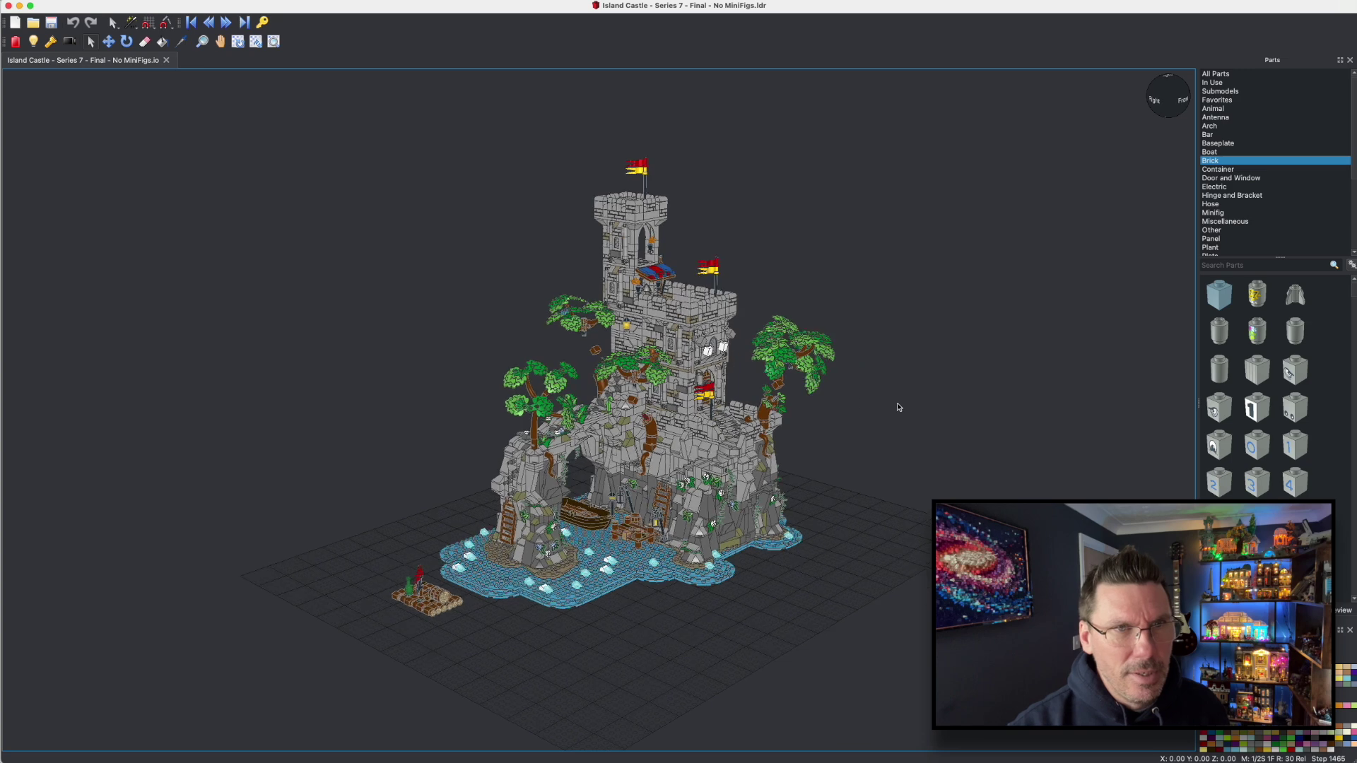
{"action": "scroll", "coordinate": [804, 401], "scroll_direction": "down", "scroll_amount": 3}
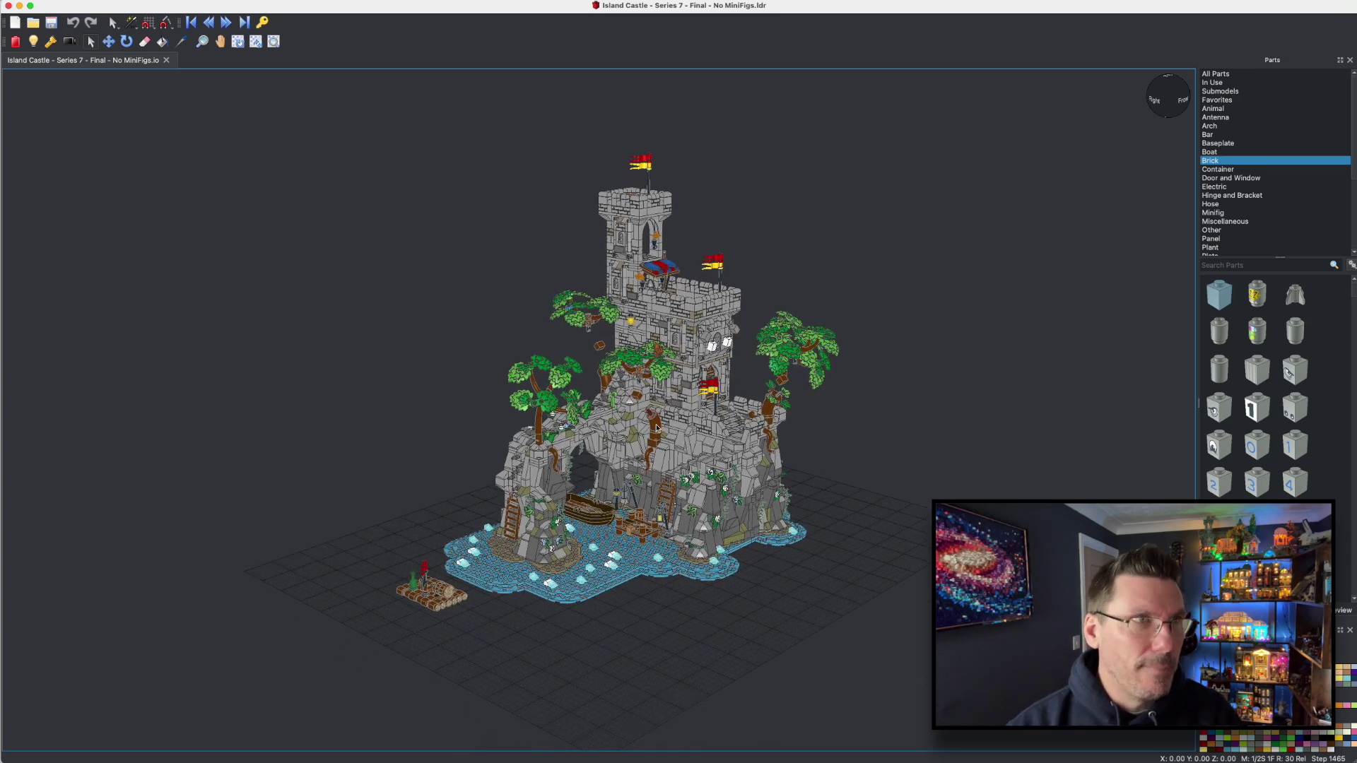
{"action": "scroll", "coordinate": [657, 428], "scroll_direction": "up", "scroll_amount": 3}
{"action": "scroll", "coordinate": [657, 428], "scroll_direction": "down", "scroll_amount": 2}
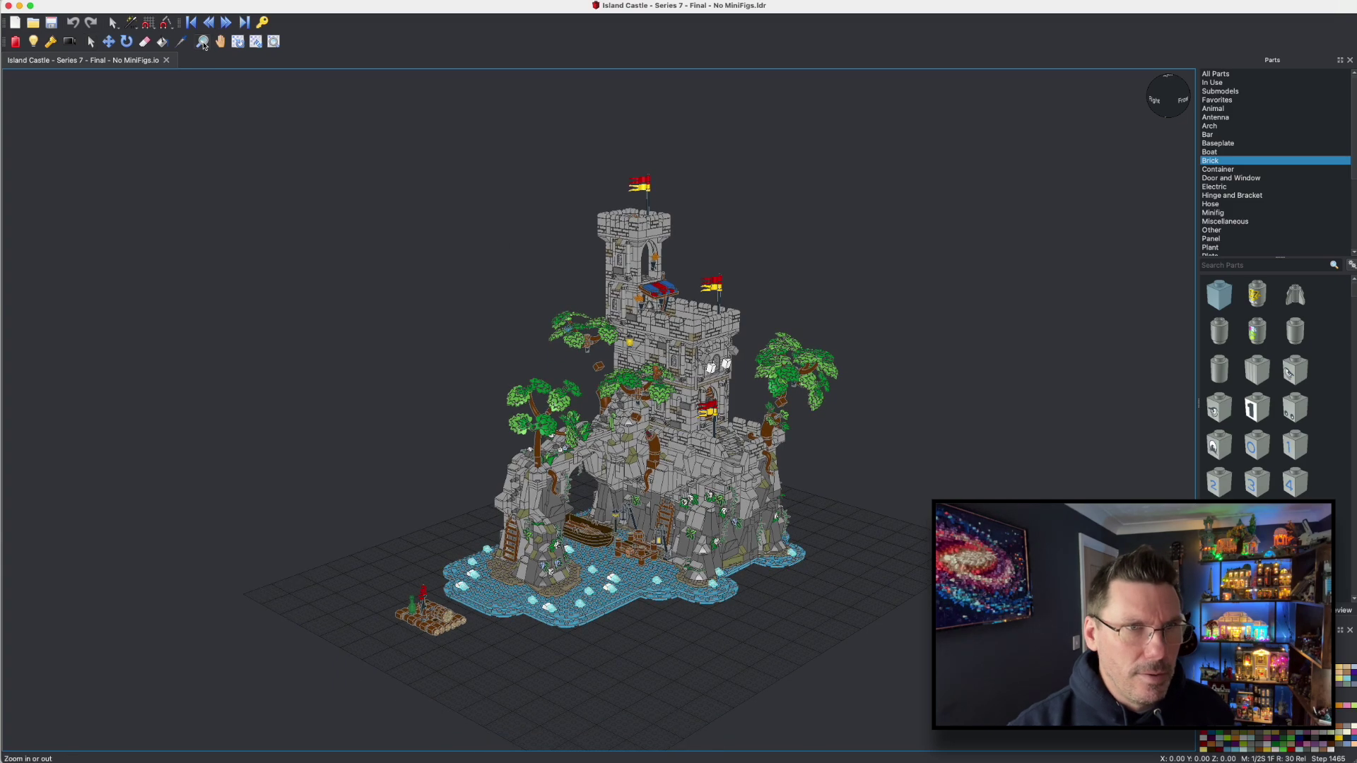
{"action": "scroll", "coordinate": [730, 456], "scroll_direction": "up", "scroll_amount": 5}
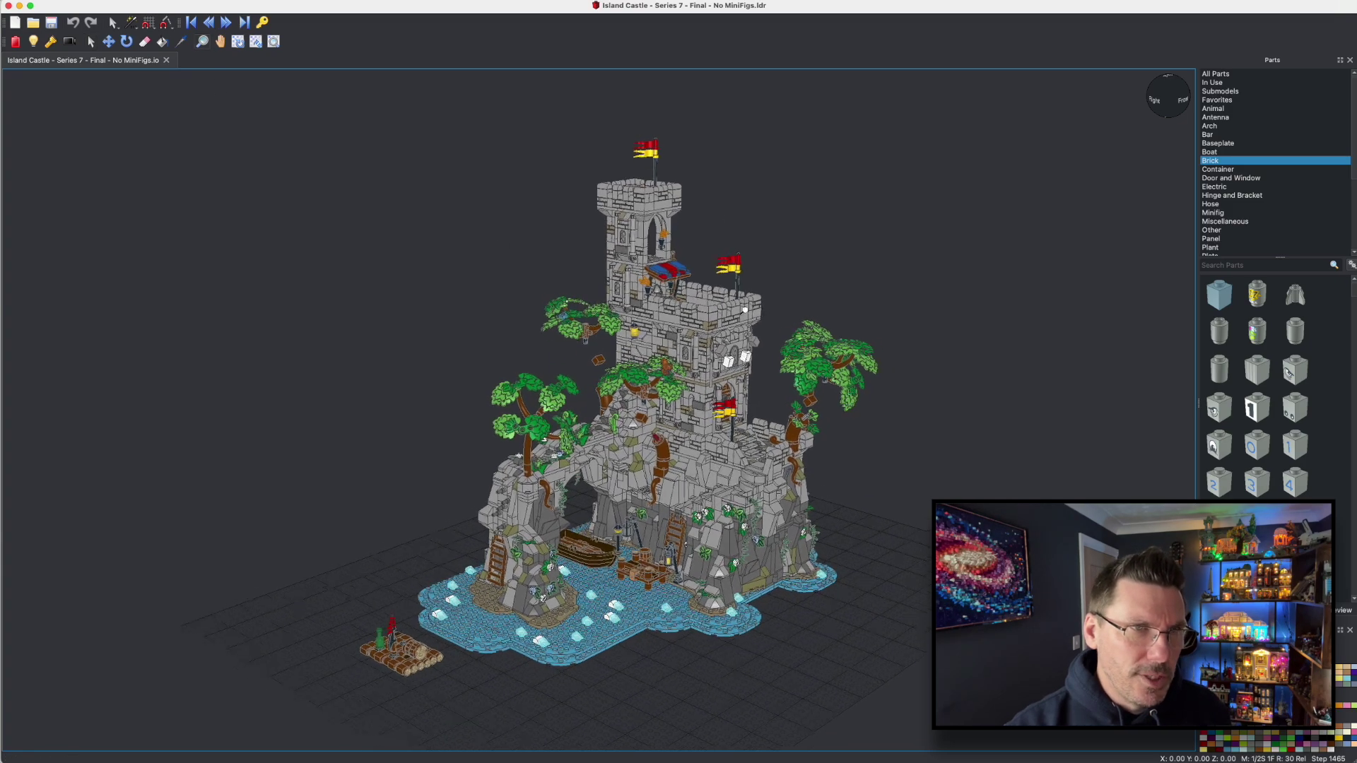
{"action": "scroll", "coordinate": [810, 585], "scroll_direction": "up", "scroll_amount": 3}
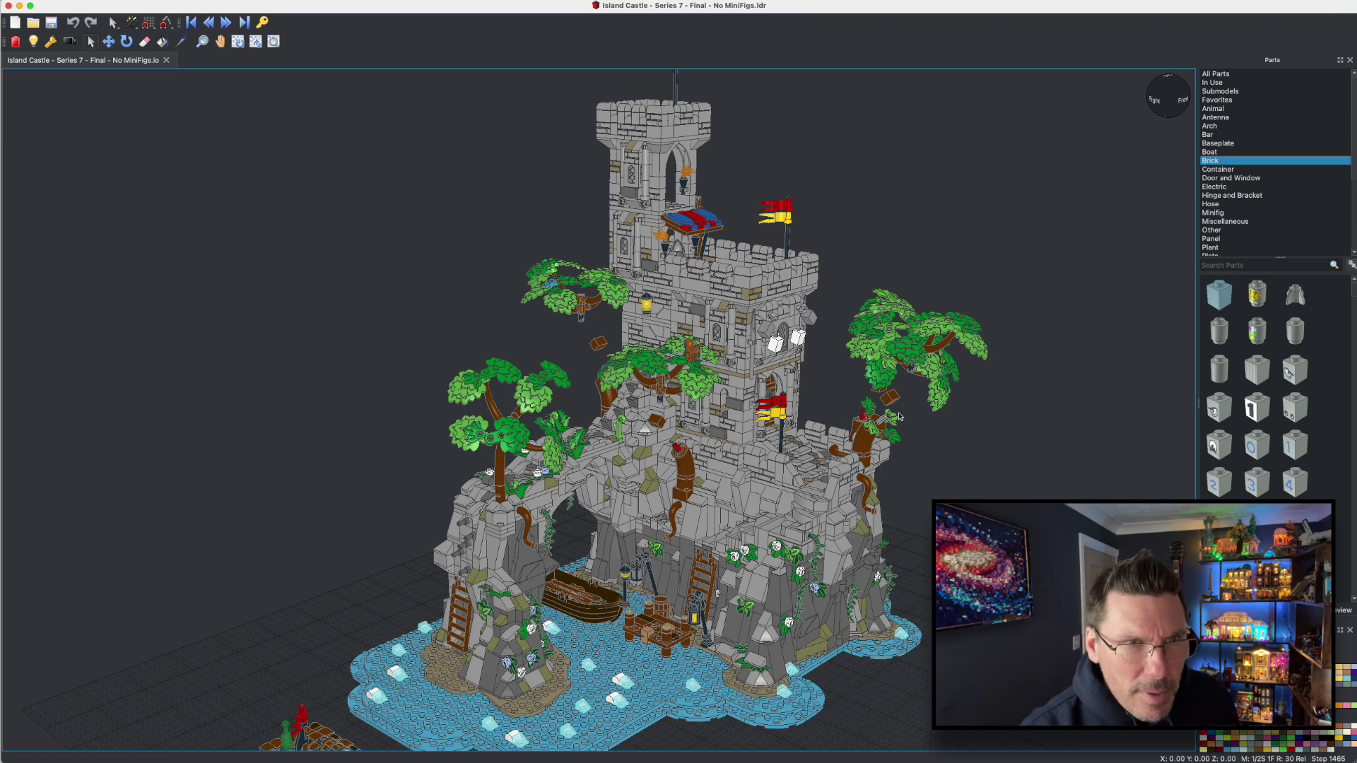
{"action": "left_click", "coordinate": [861, 444]}
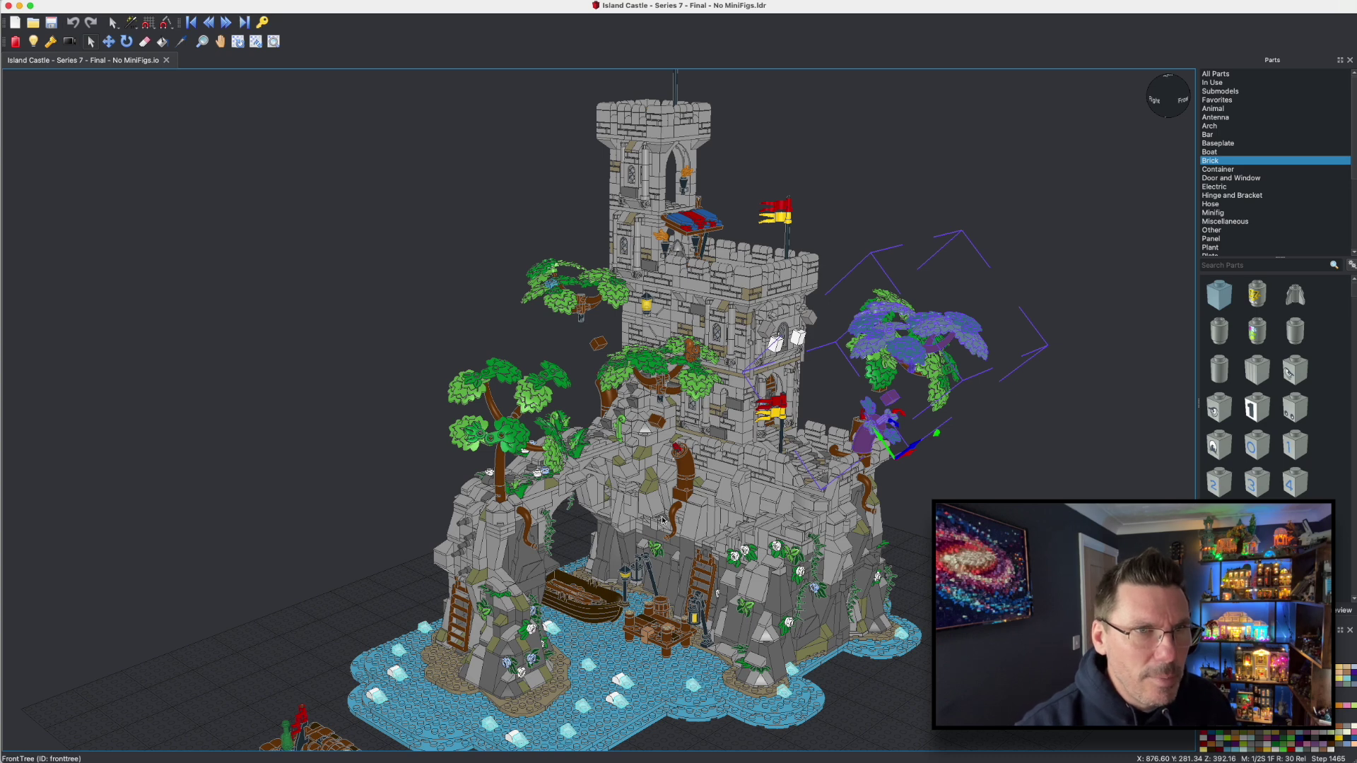
{"action": "left_click", "coordinate": [685, 469]}
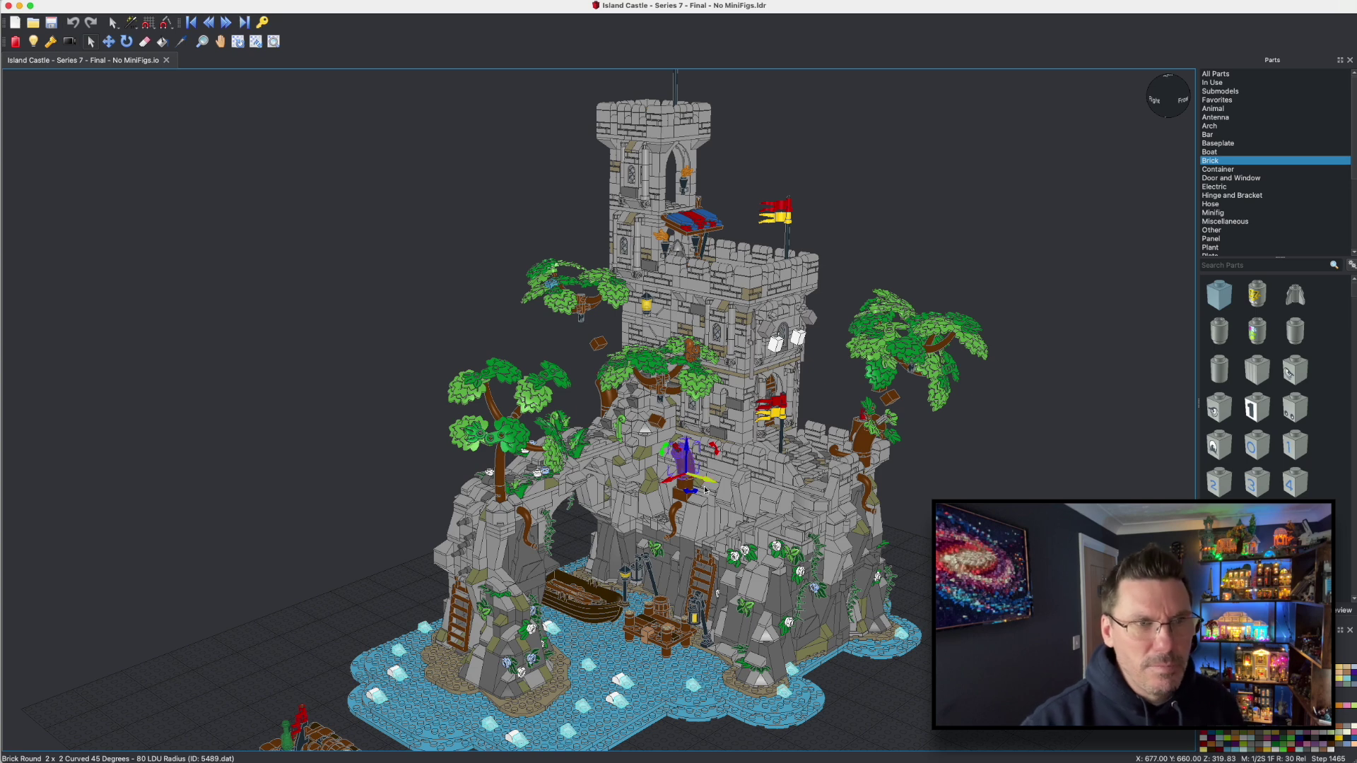
{"action": "key", "text": "Escape"}
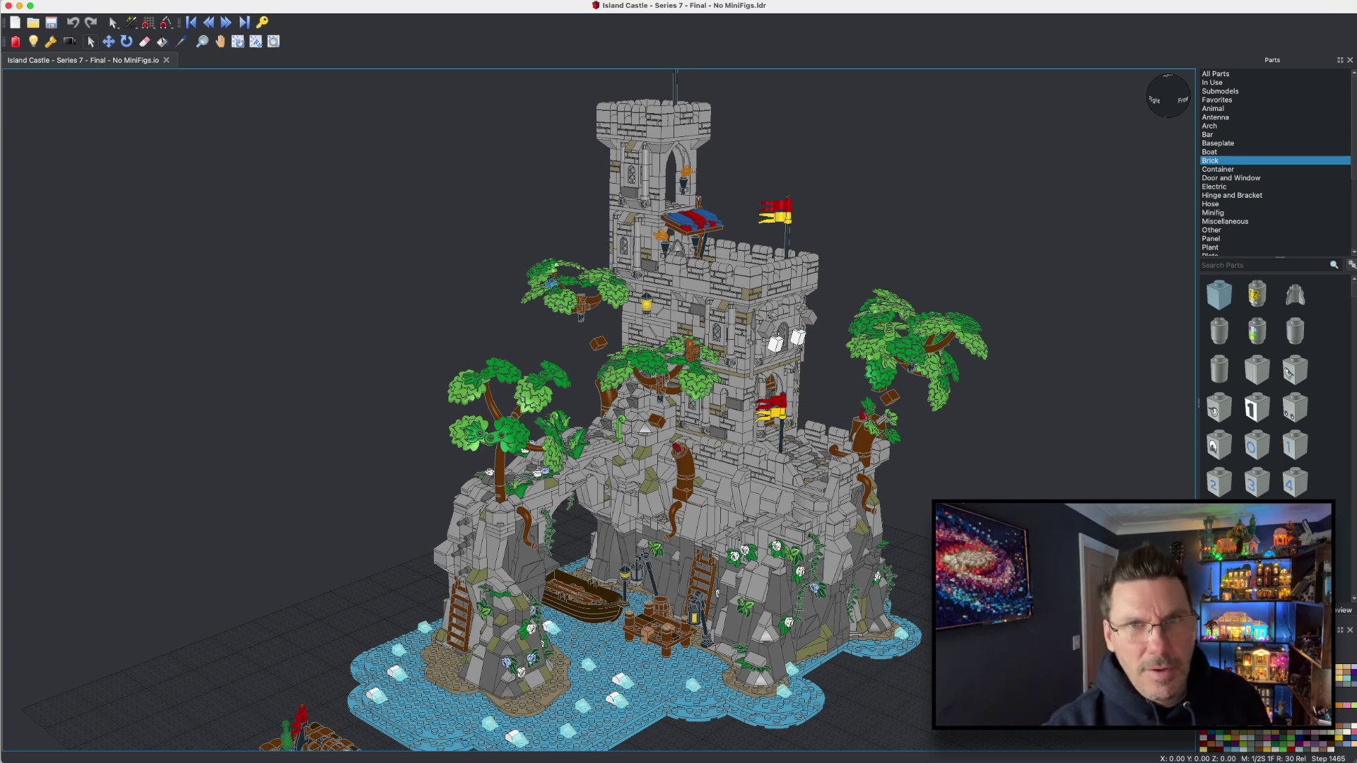
{"action": "left_click", "coordinate": [1252, 265]}
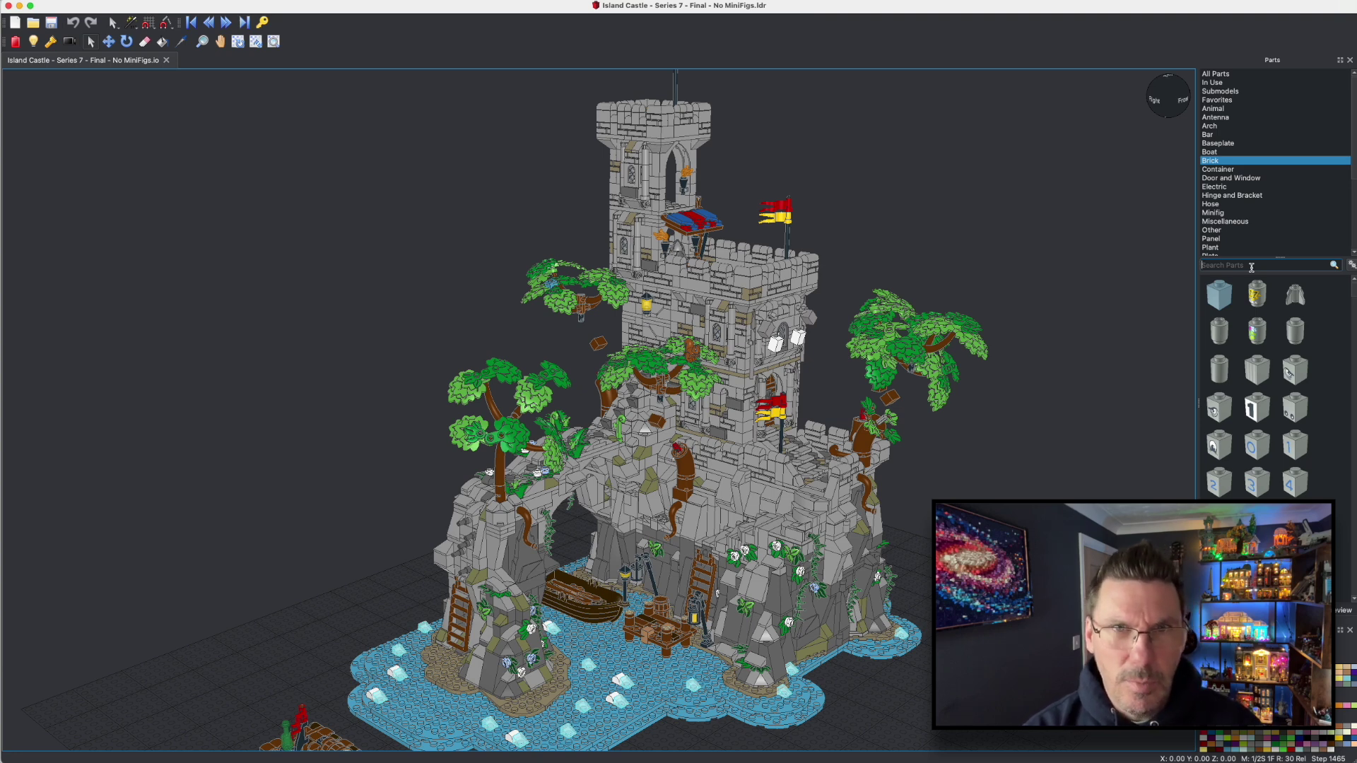
{"action": "type", "text": "505"}
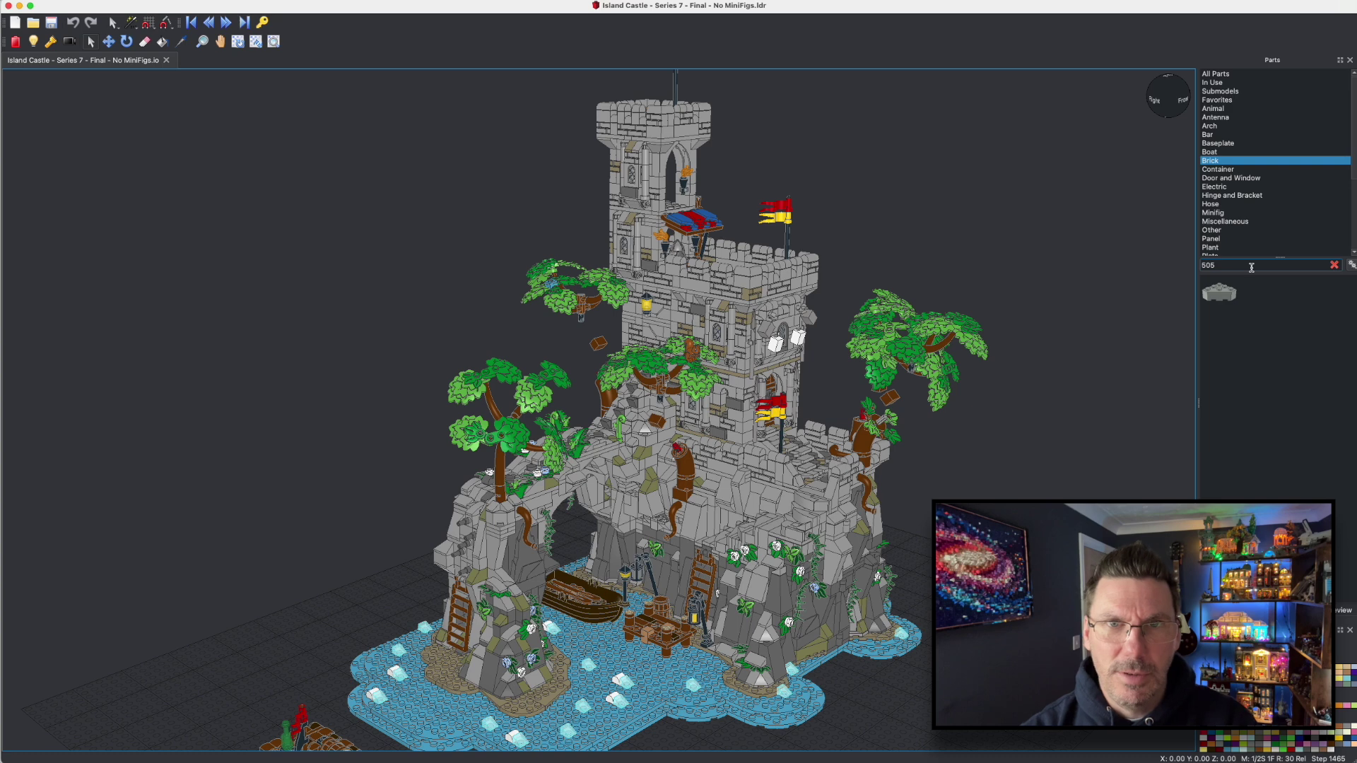
{"action": "type", "text": "8"}
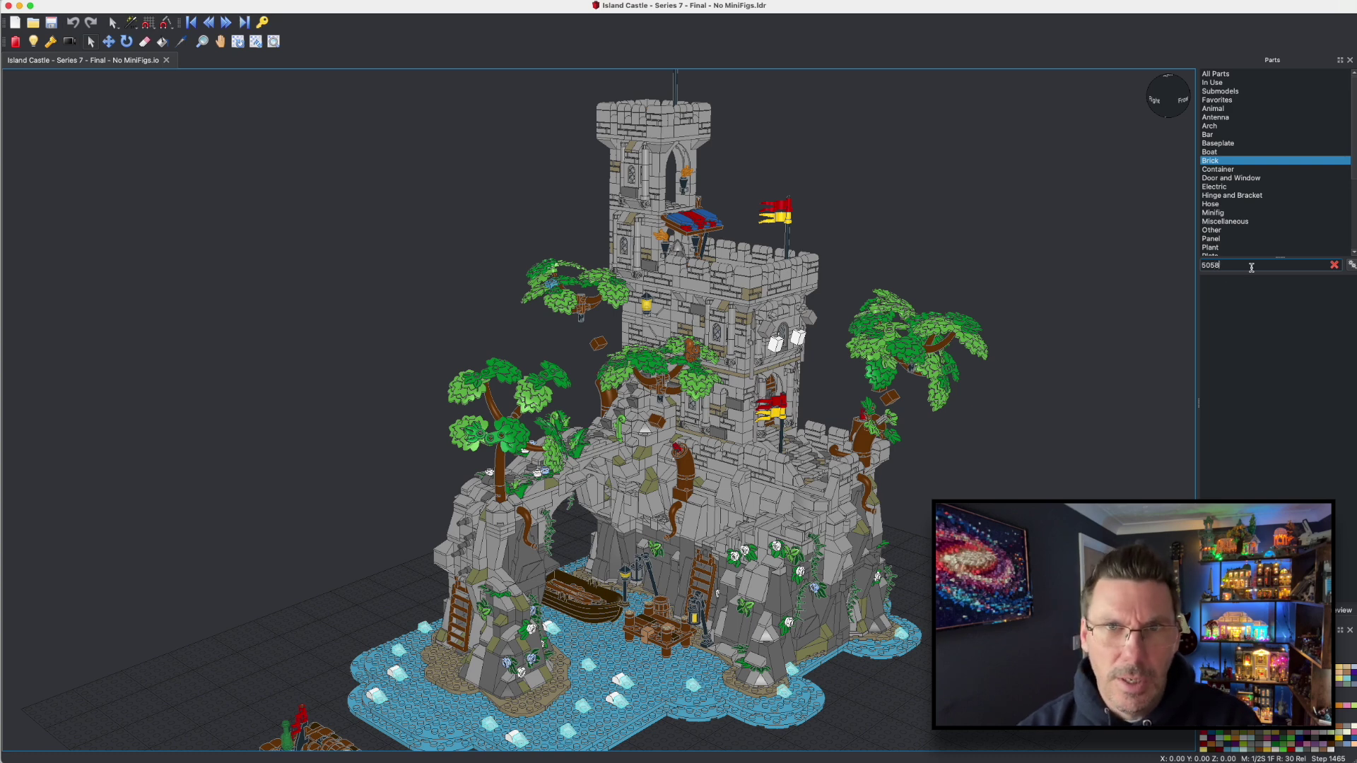
{"action": "left_click", "coordinate": [1333, 265]}
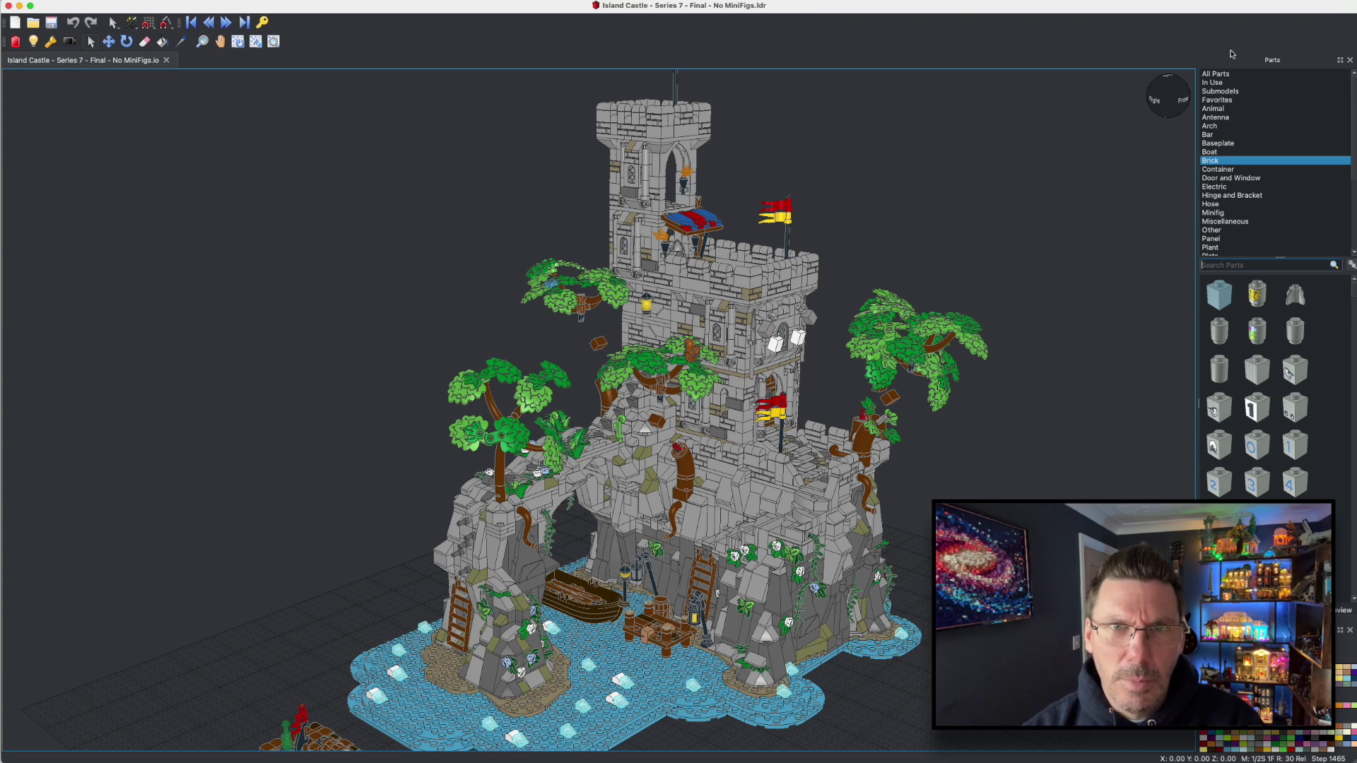
- Search all part categories for part 5058 and select the leaf part
{"action": "left_click", "coordinate": [1223, 75]}
{"action": "left_click", "coordinate": [1226, 265]}
{"action": "type", "text": "5058"}
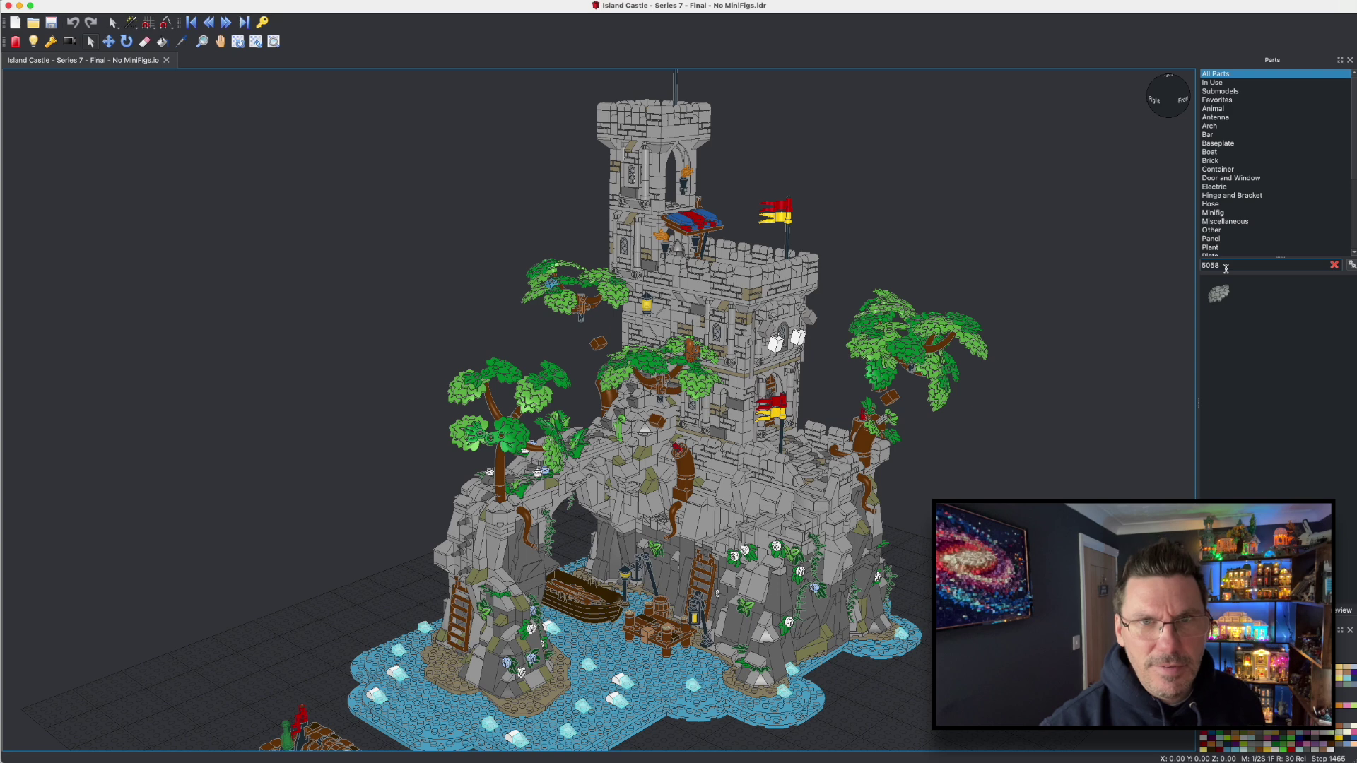
{"action": "left_click", "coordinate": [1215, 299]}
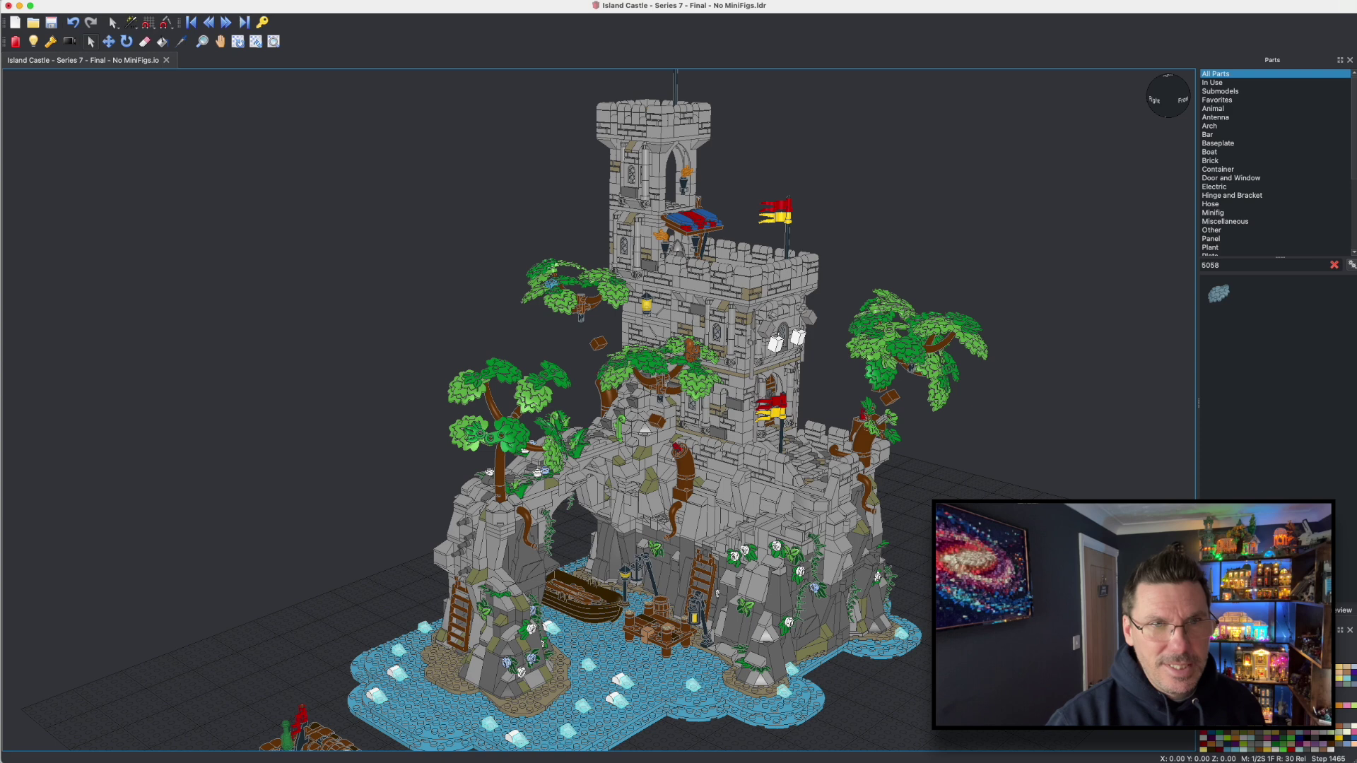
- Cut the loose brown placeholder block (bl_67361.dat) out of the FrontTree submodel, then close the submodel
{"action": "left_click", "coordinate": [890, 404]}
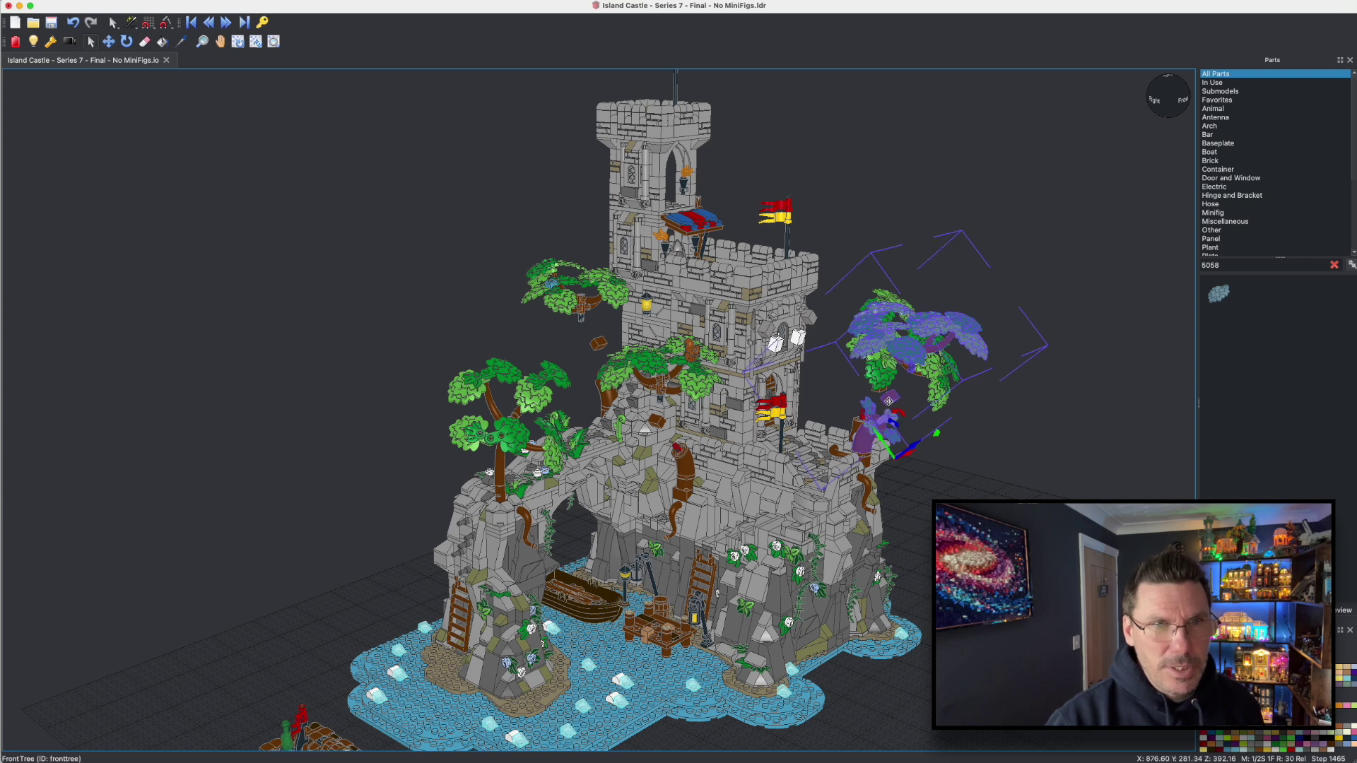
{"action": "right_click", "coordinate": [888, 401]}
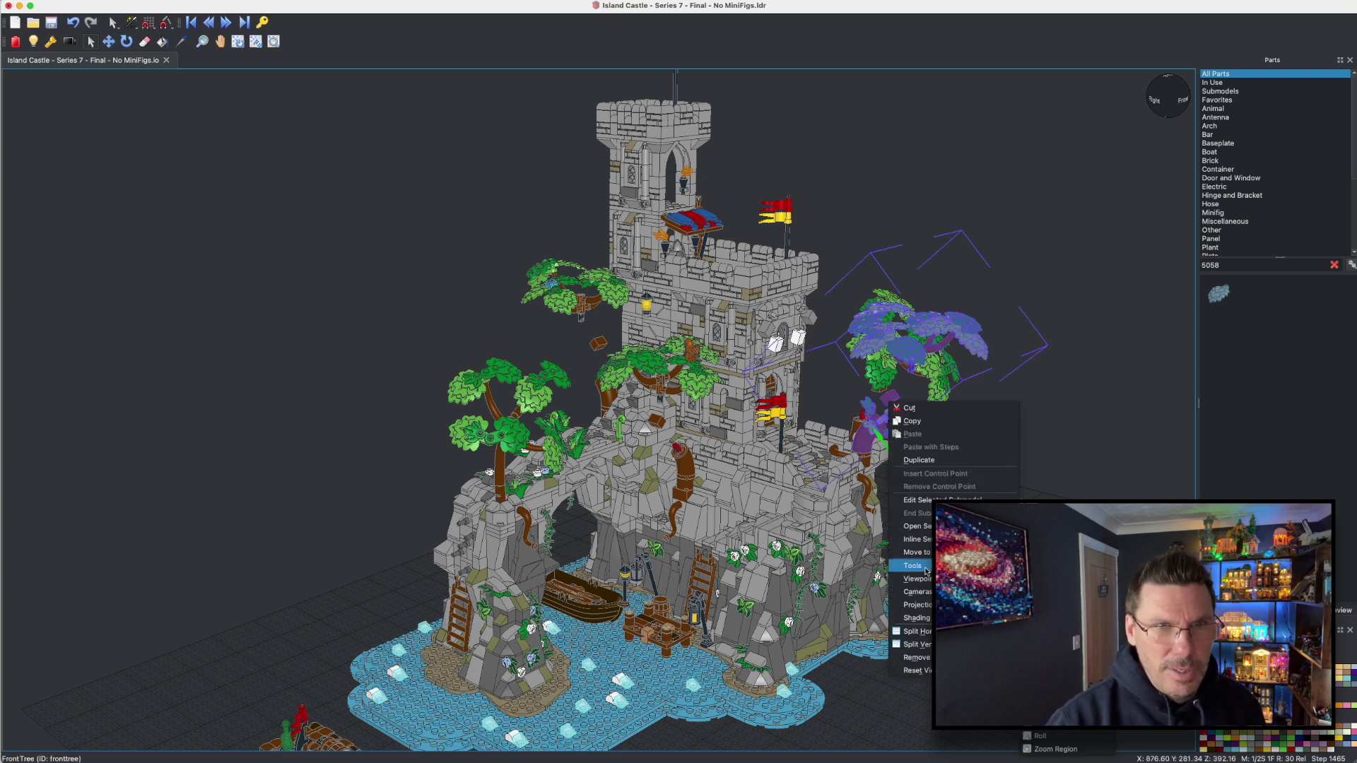
{"action": "left_click", "coordinate": [919, 526]}
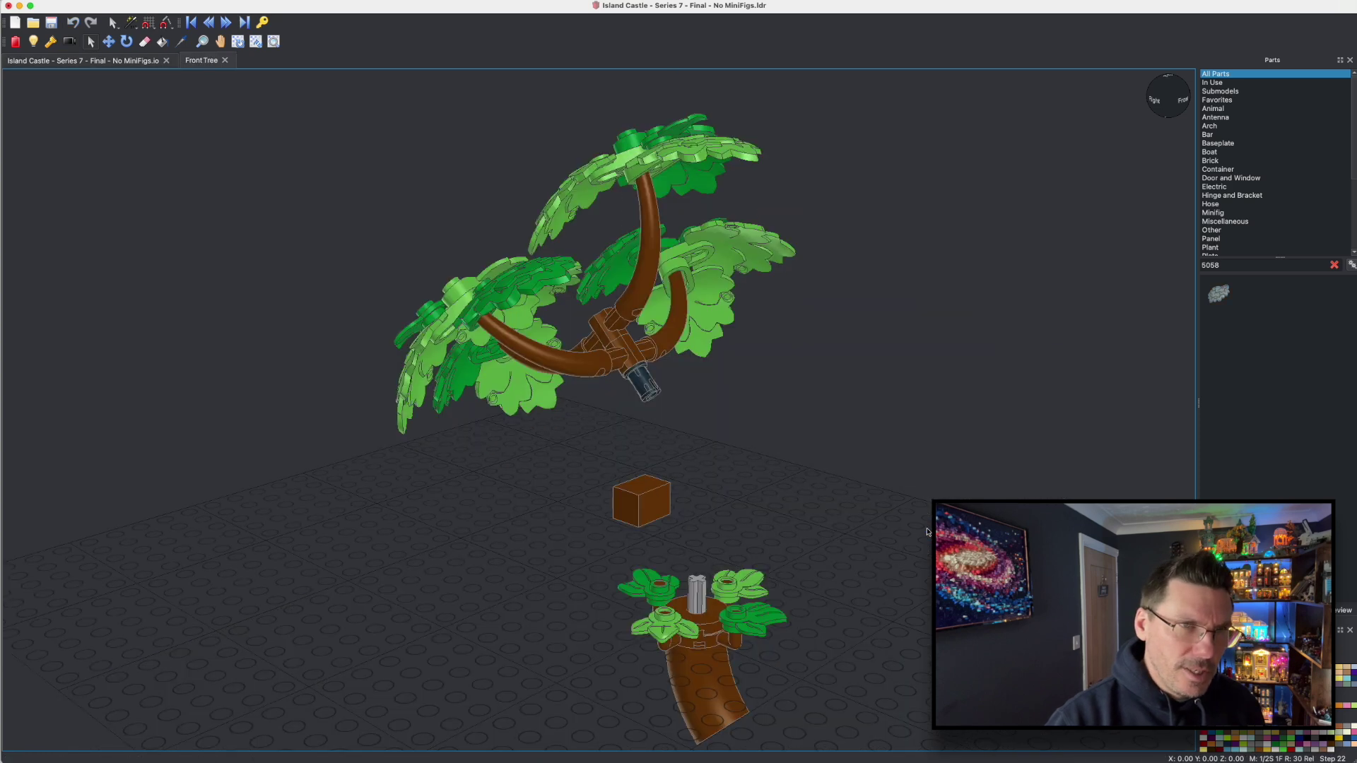
{"action": "left_click", "coordinate": [628, 517]}
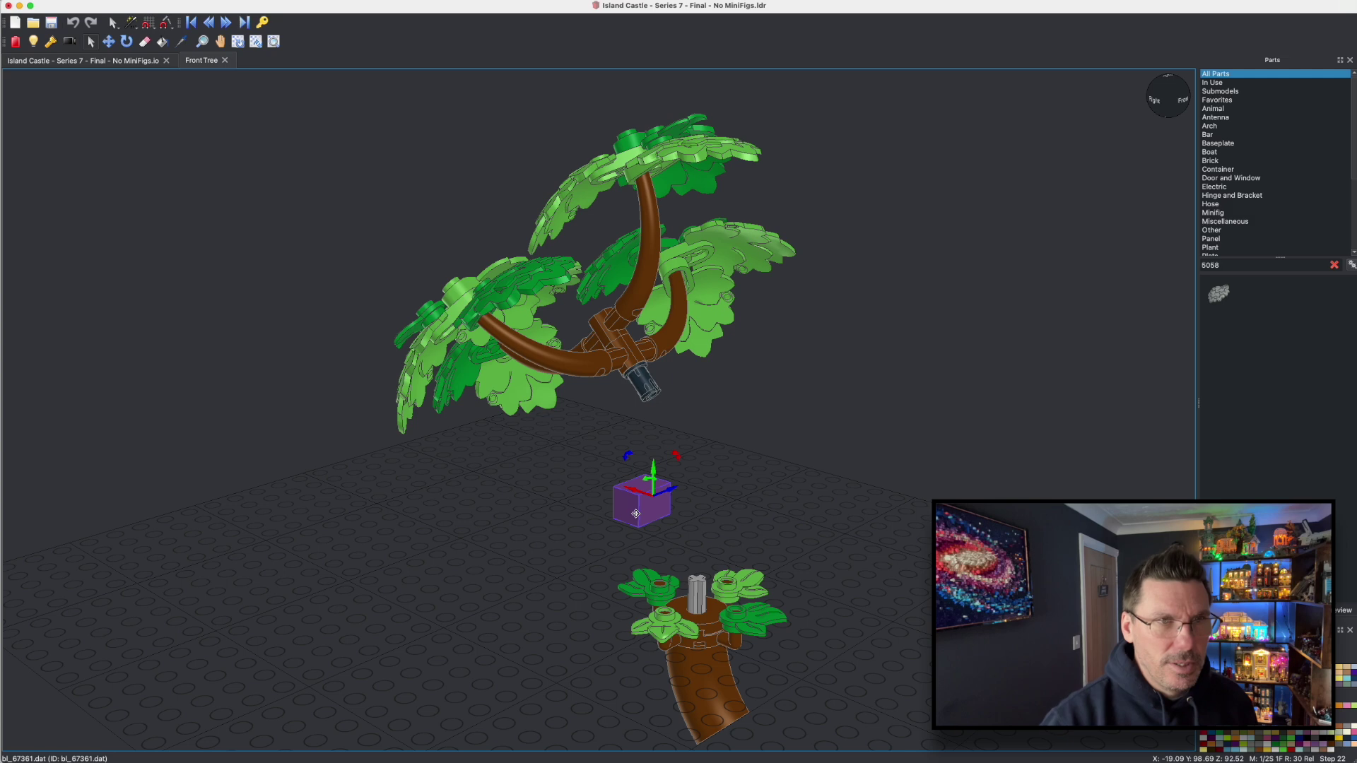
{"action": "right_click", "coordinate": [635, 514]}
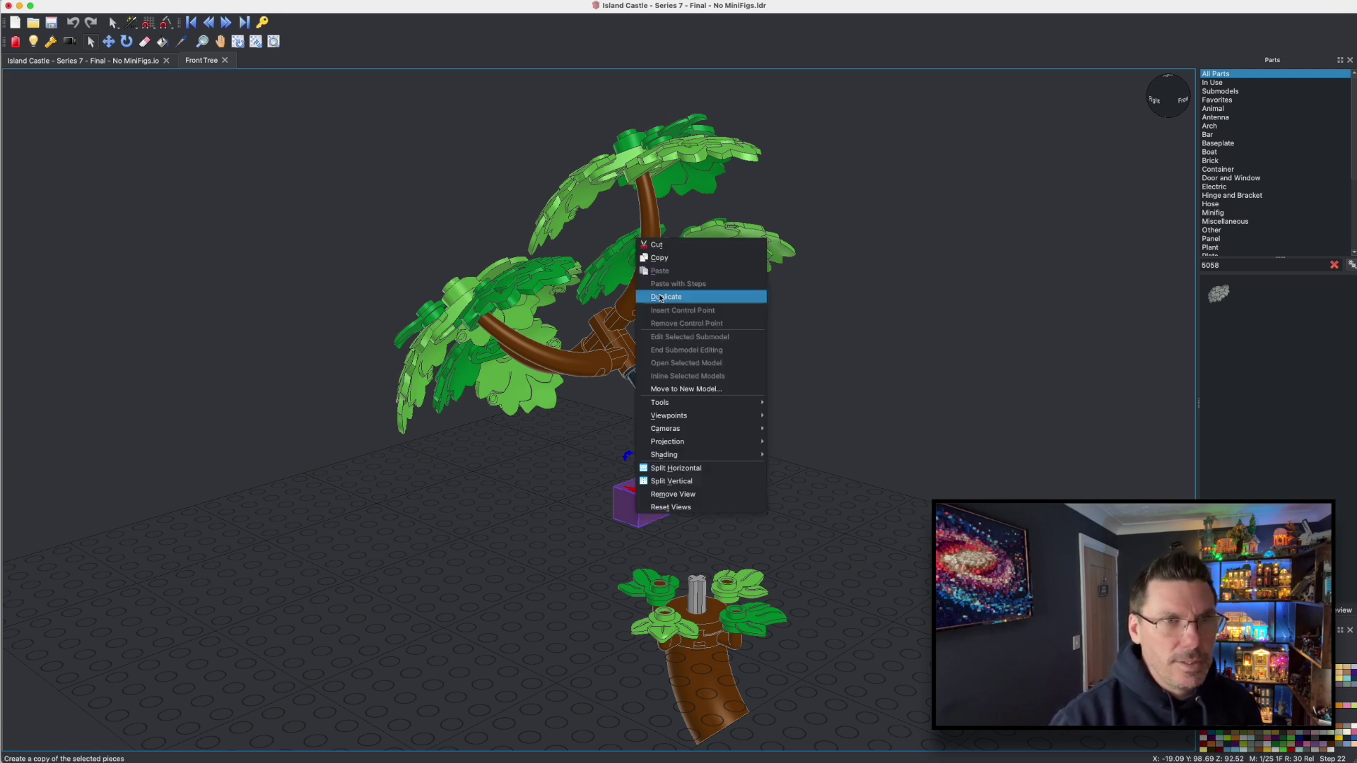
{"action": "left_click", "coordinate": [675, 245]}
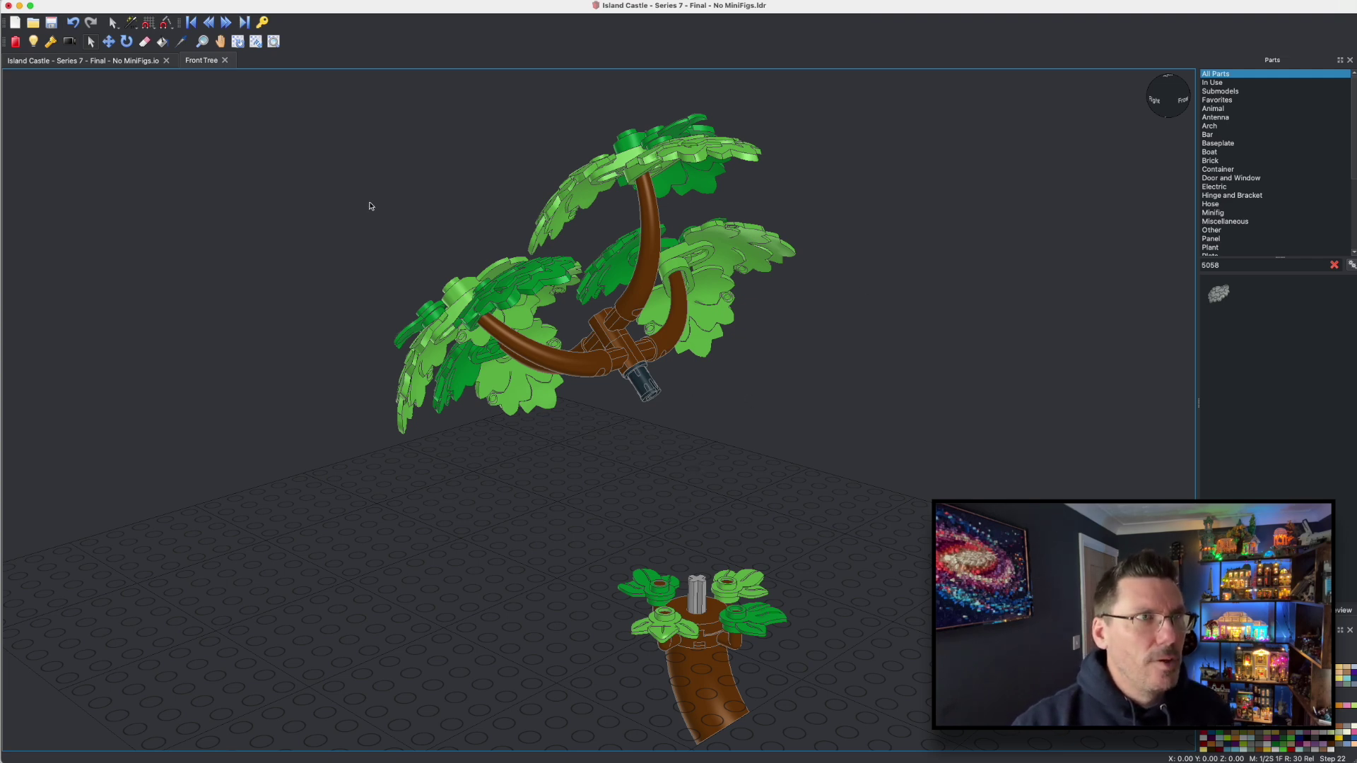
{"action": "left_click", "coordinate": [224, 60]}
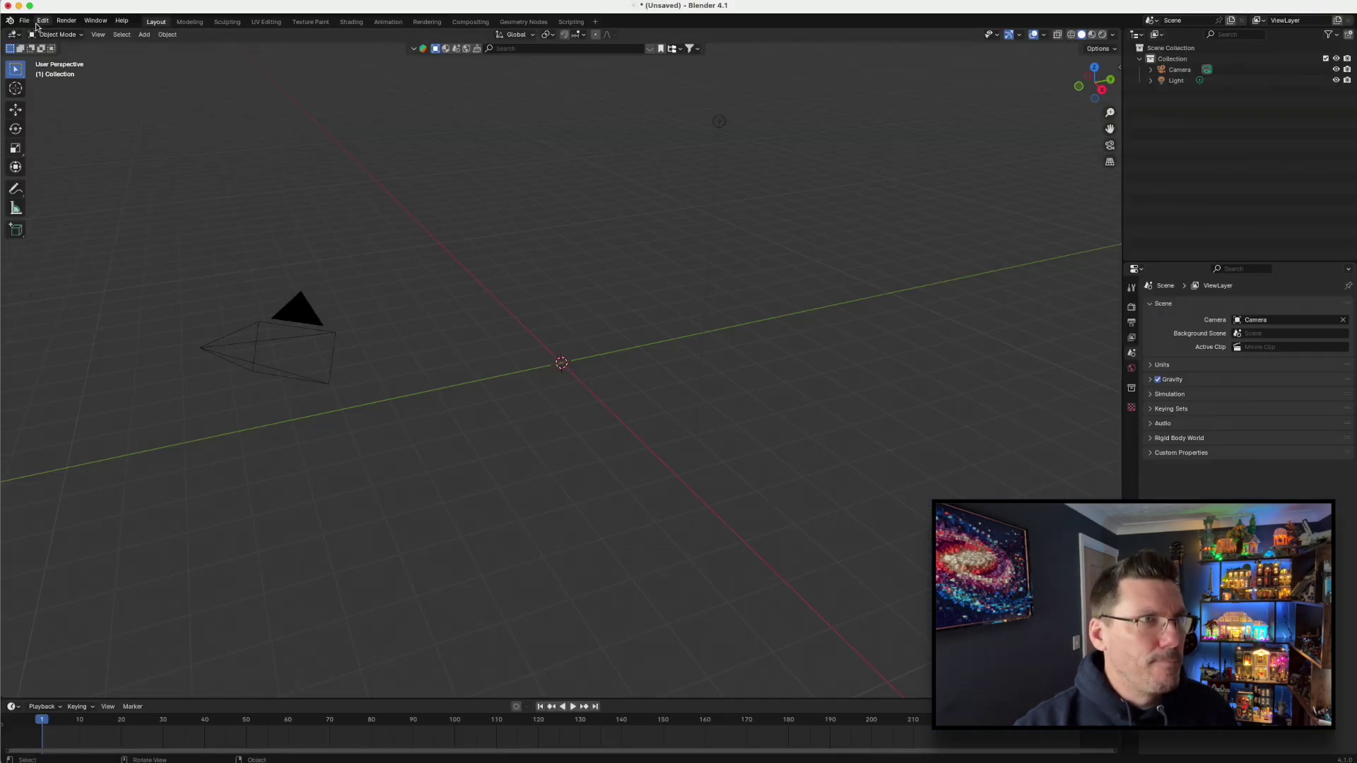
- In Blender, import Island Castle - Series 7 - Final - No MiniFigs.ldr as LDraw from the Island Castle/Blender Import Demo folder
{"action": "left_click", "coordinate": [25, 21]}
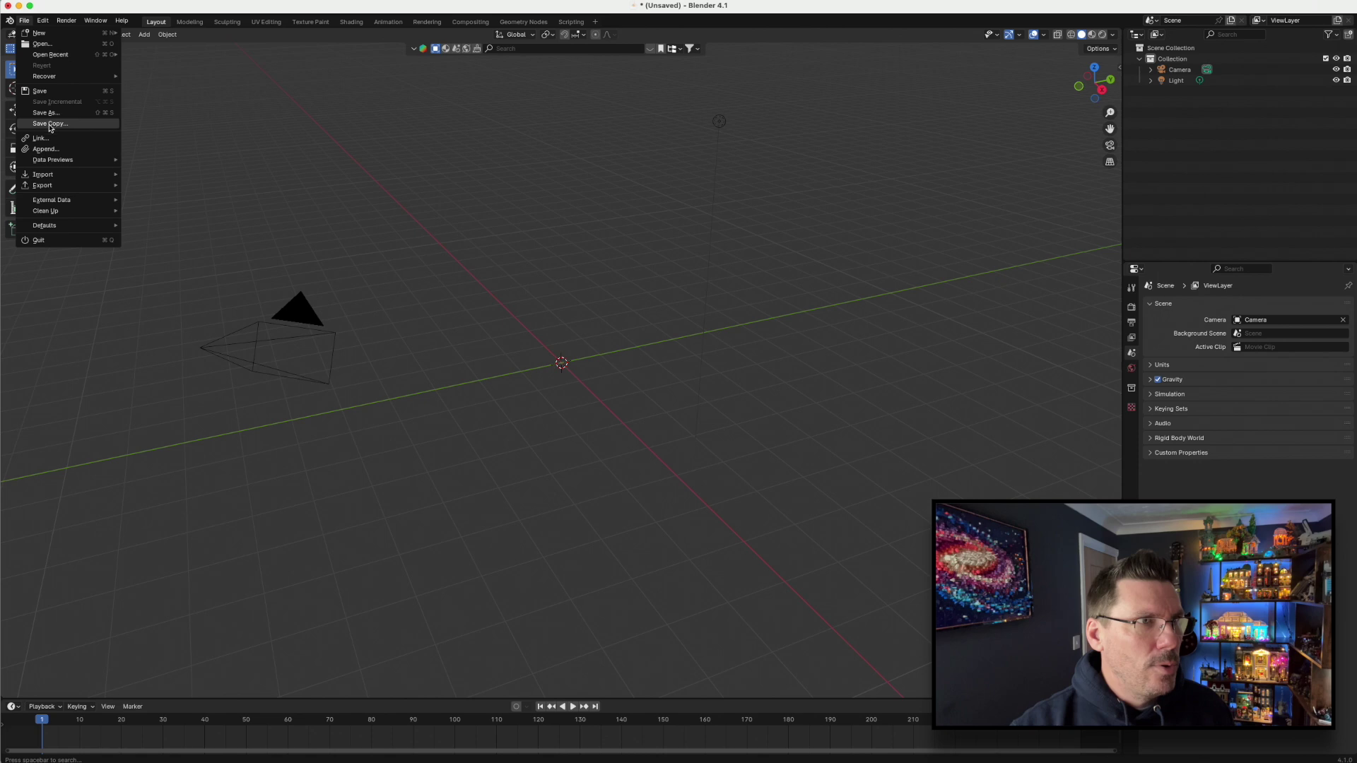
{"action": "mouse_move", "coordinate": [60, 177]}
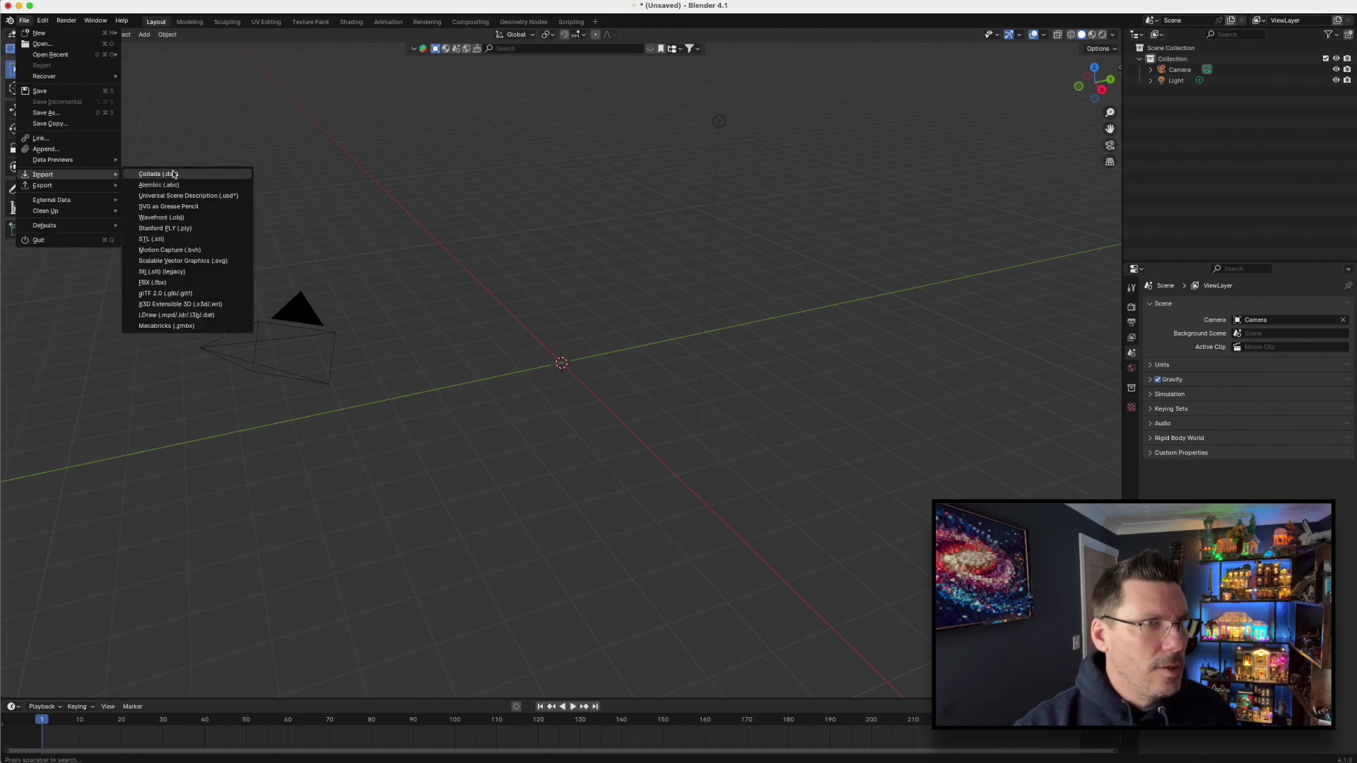
{"action": "left_click", "coordinate": [174, 314]}
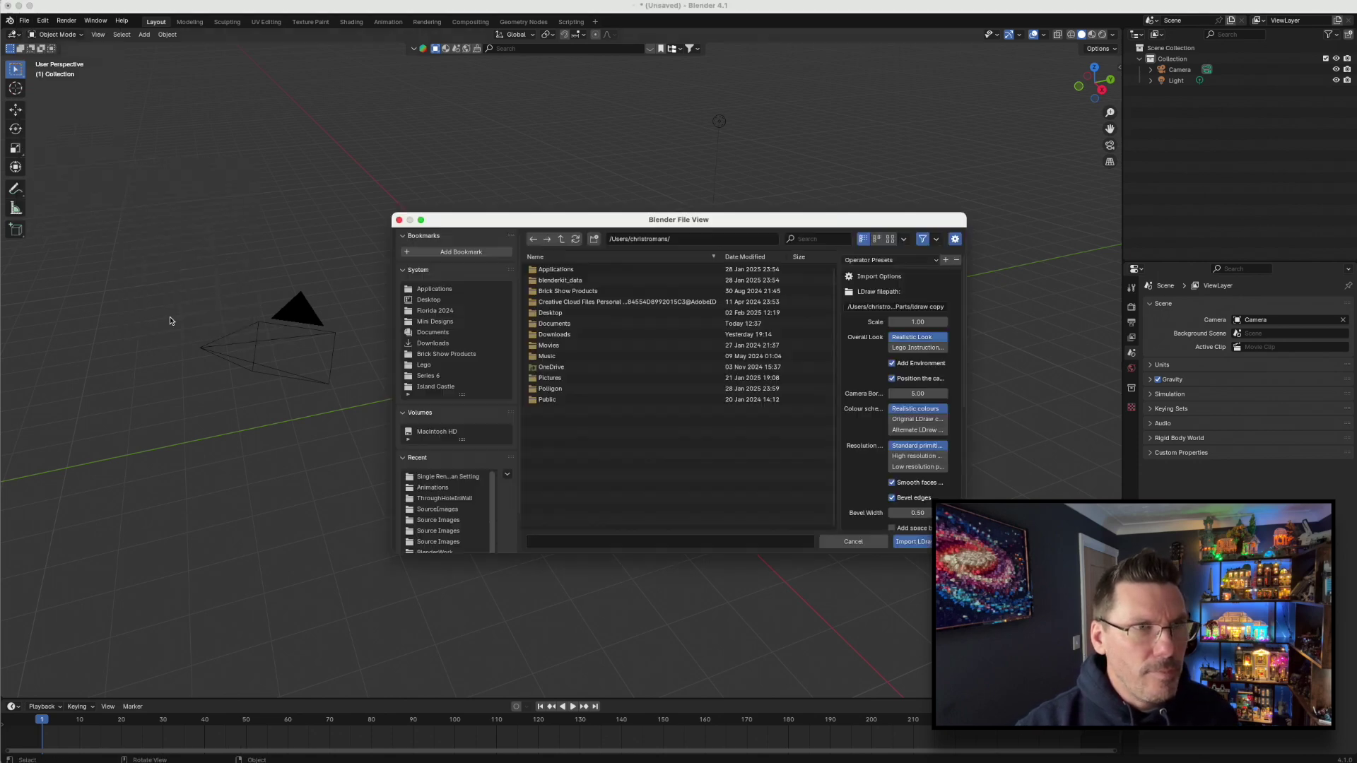
{"action": "left_click", "coordinate": [429, 387]}
{"action": "double_click", "coordinate": [569, 269]}
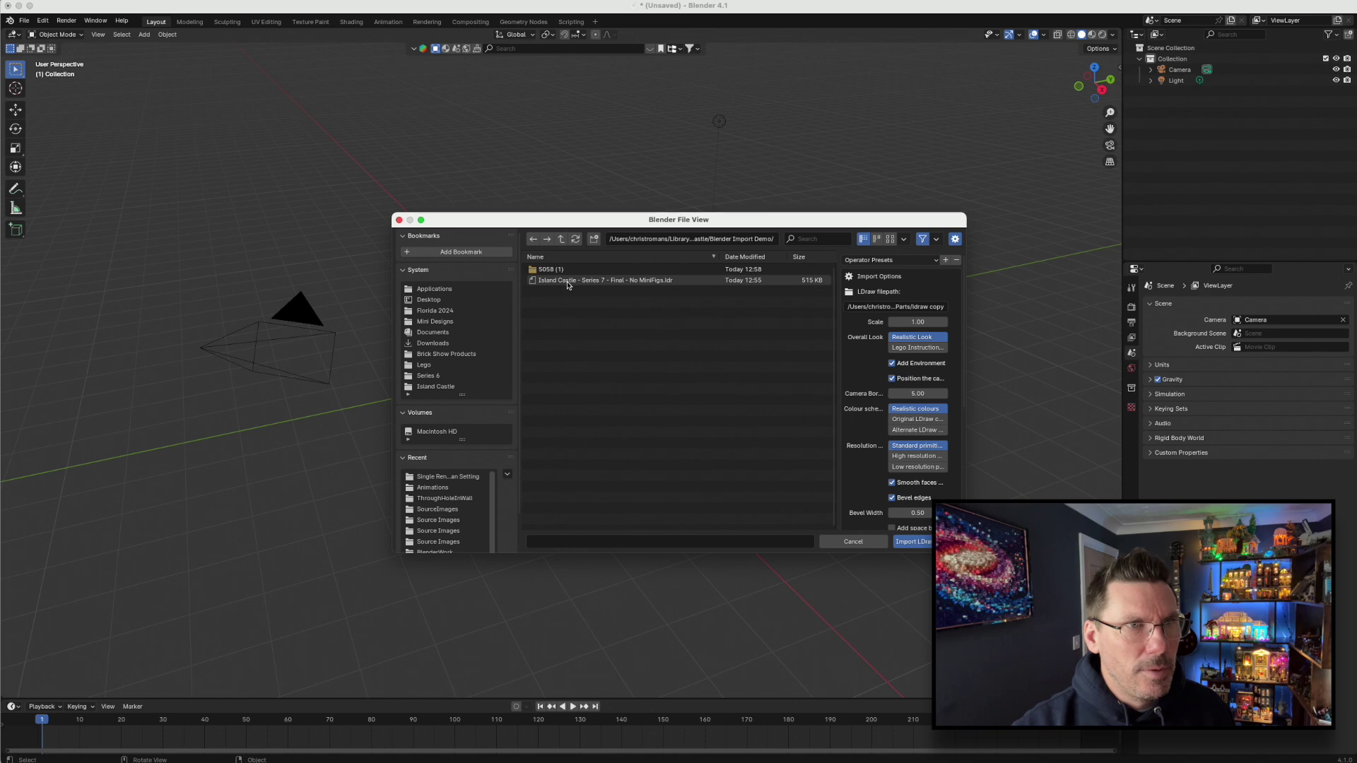
{"action": "double_click", "coordinate": [567, 282]}
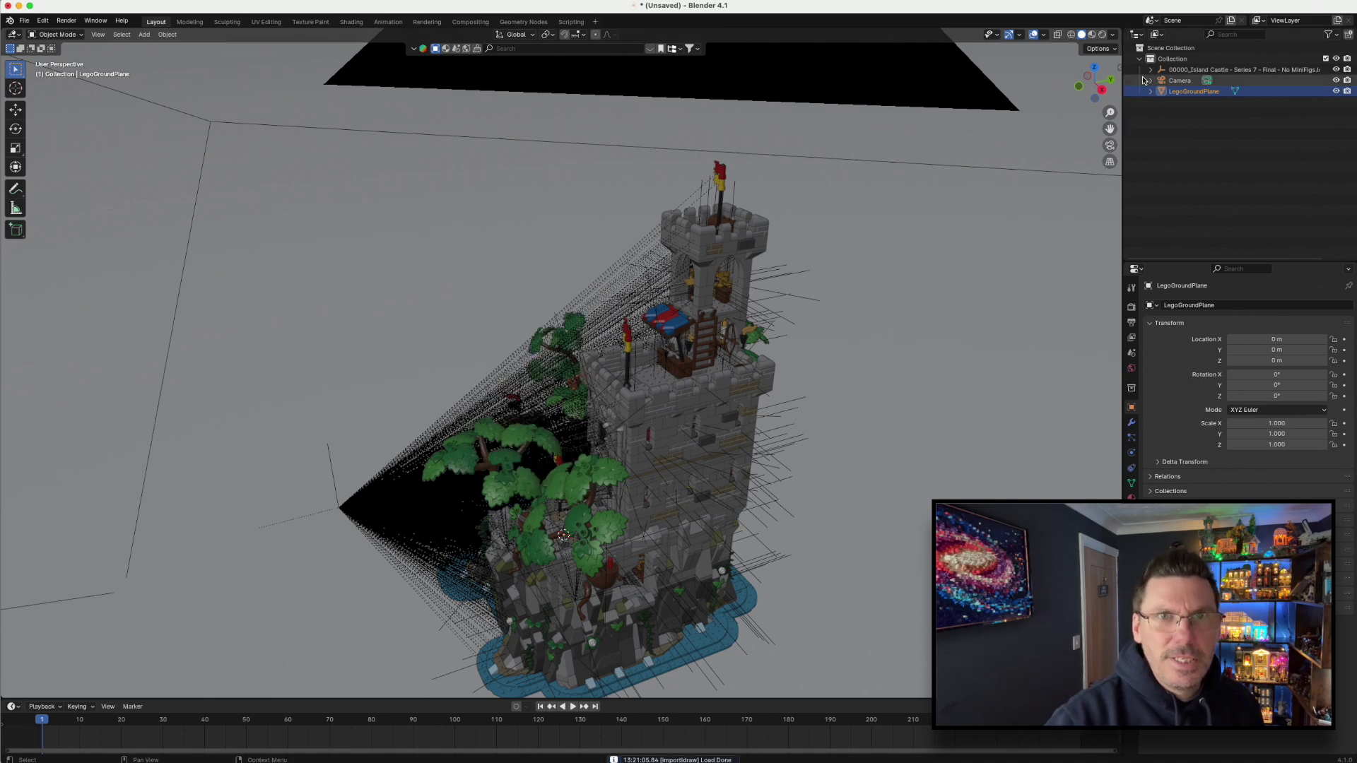
- Delete the LegoGroundPlane object and its hierarchy from the scene
{"action": "right_click", "coordinate": [1190, 93]}
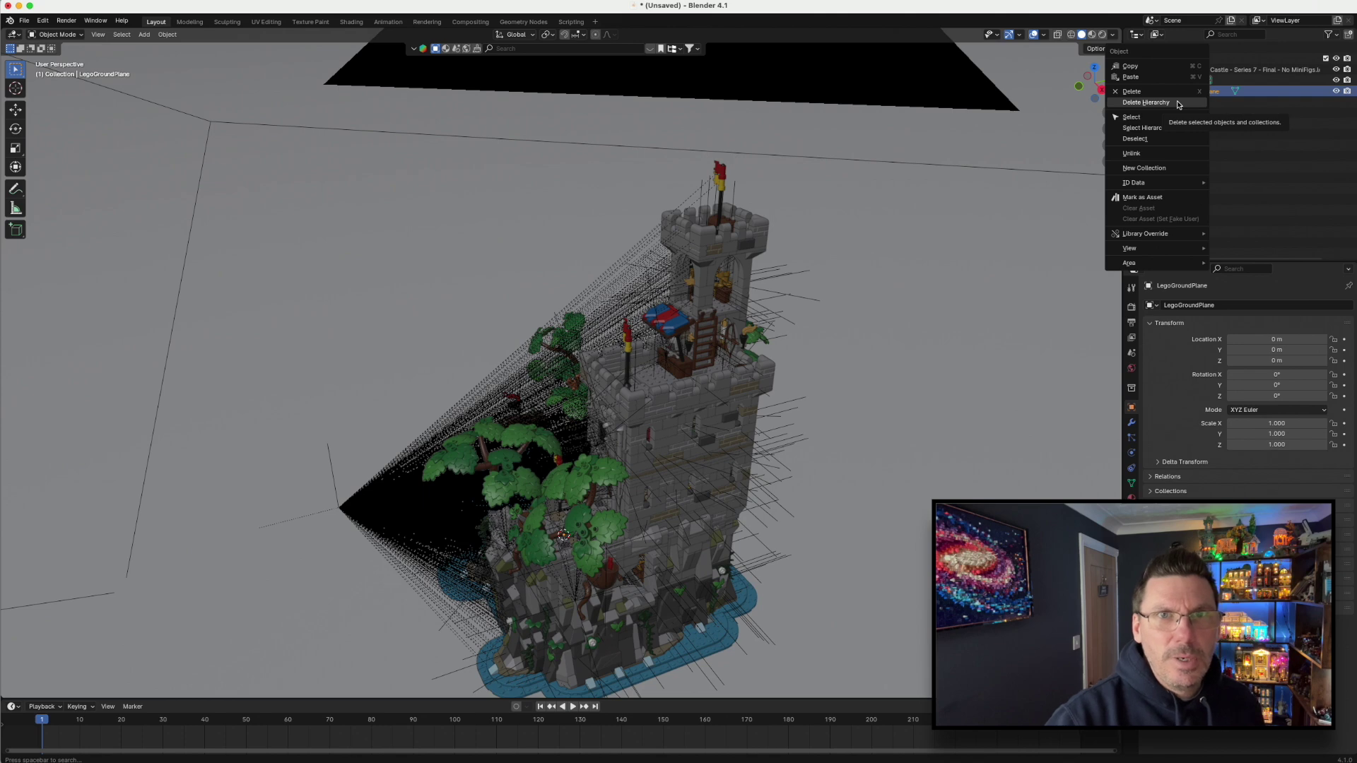
{"action": "key", "text": "Escape"}
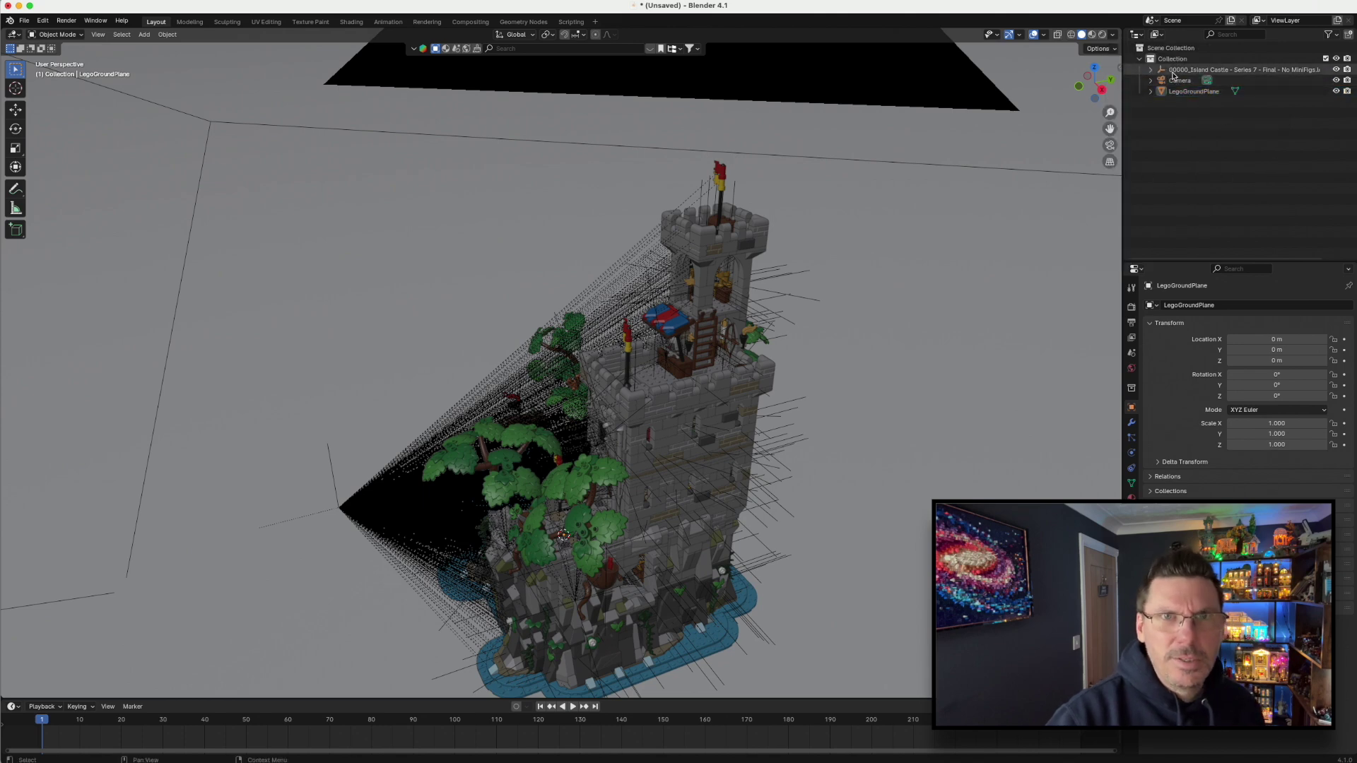
{"action": "left_click", "coordinate": [1173, 71]}
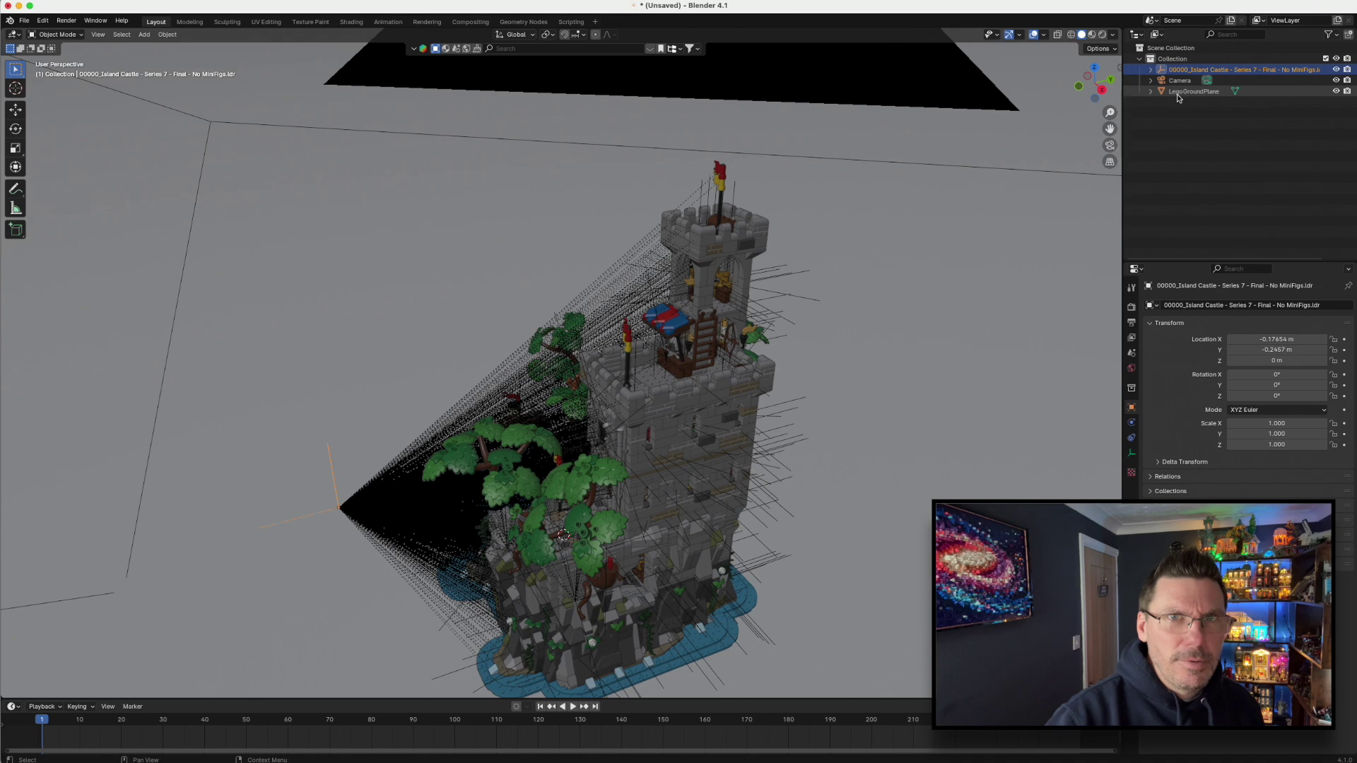
{"action": "left_click", "coordinate": [1178, 92]}
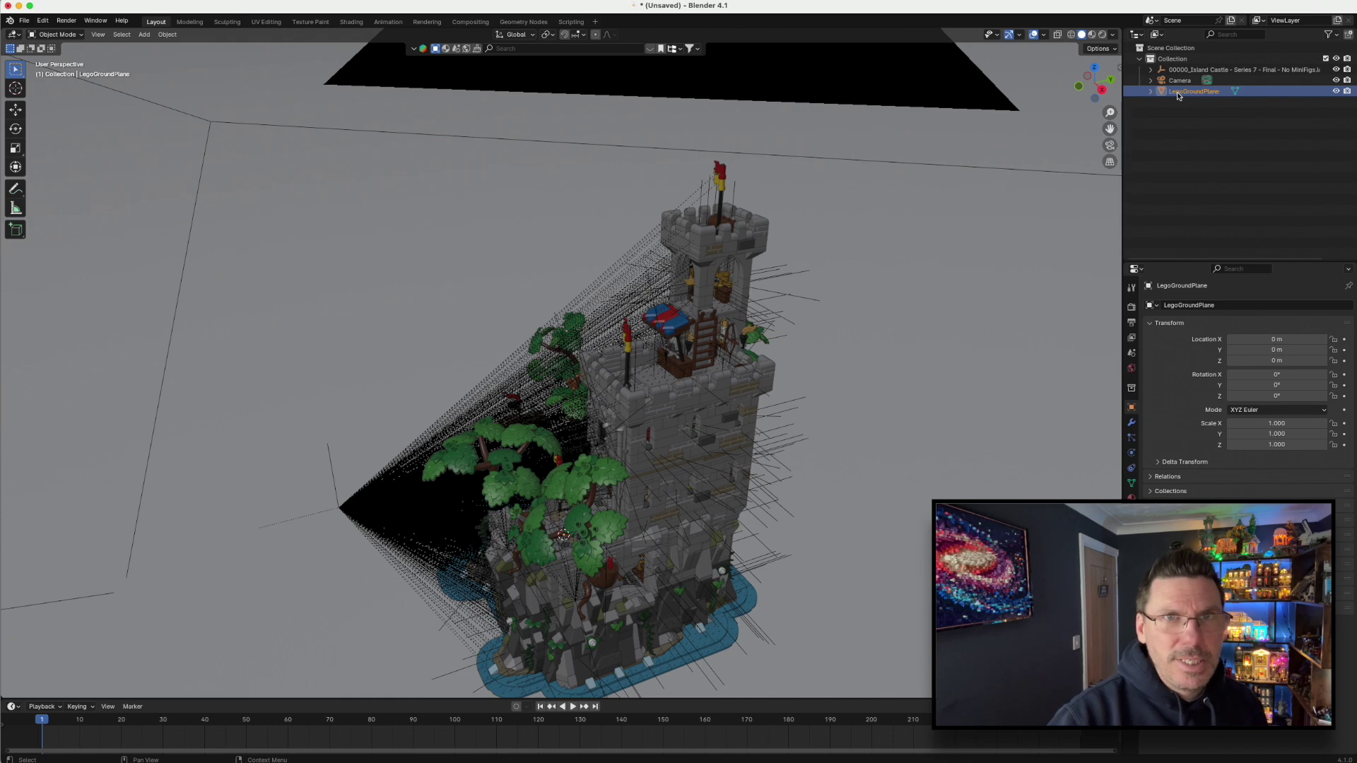
{"action": "right_click", "coordinate": [1179, 94]}
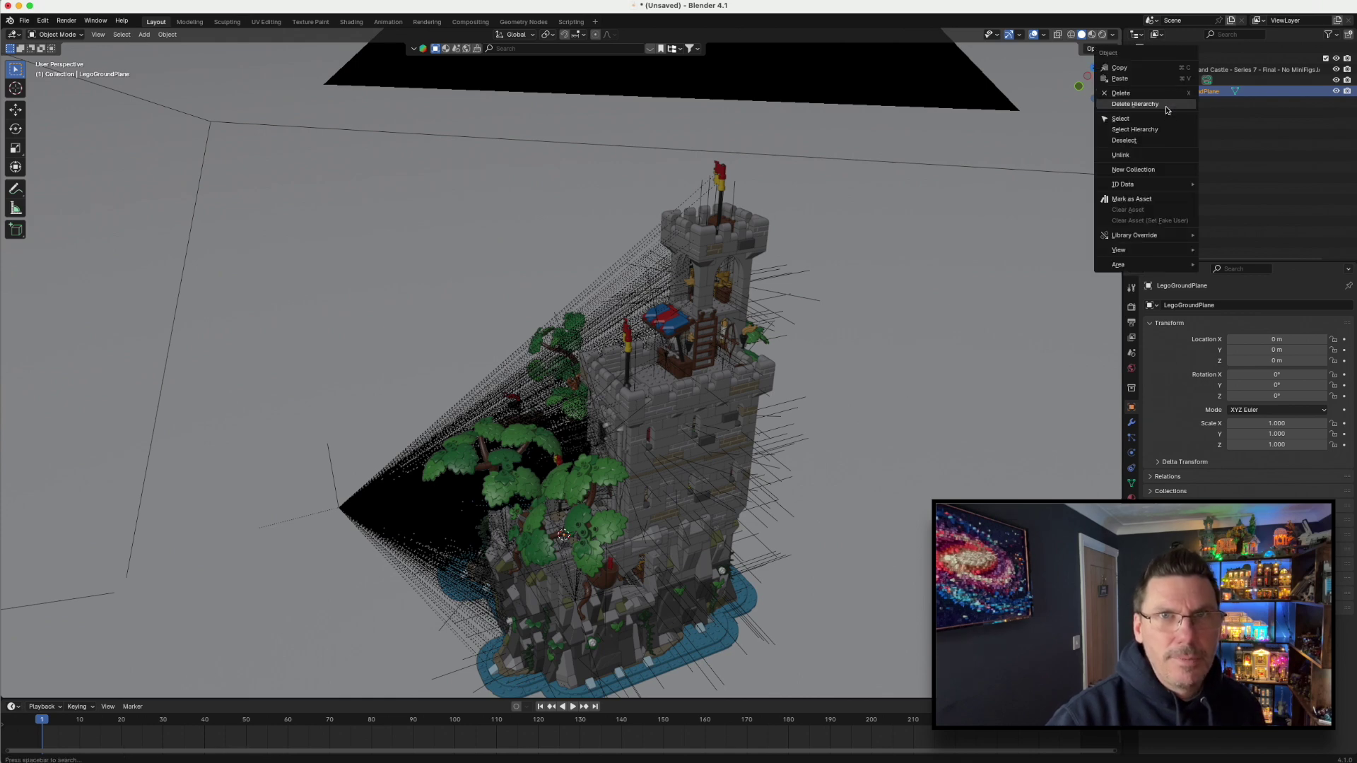
{"action": "left_click", "coordinate": [1163, 104]}
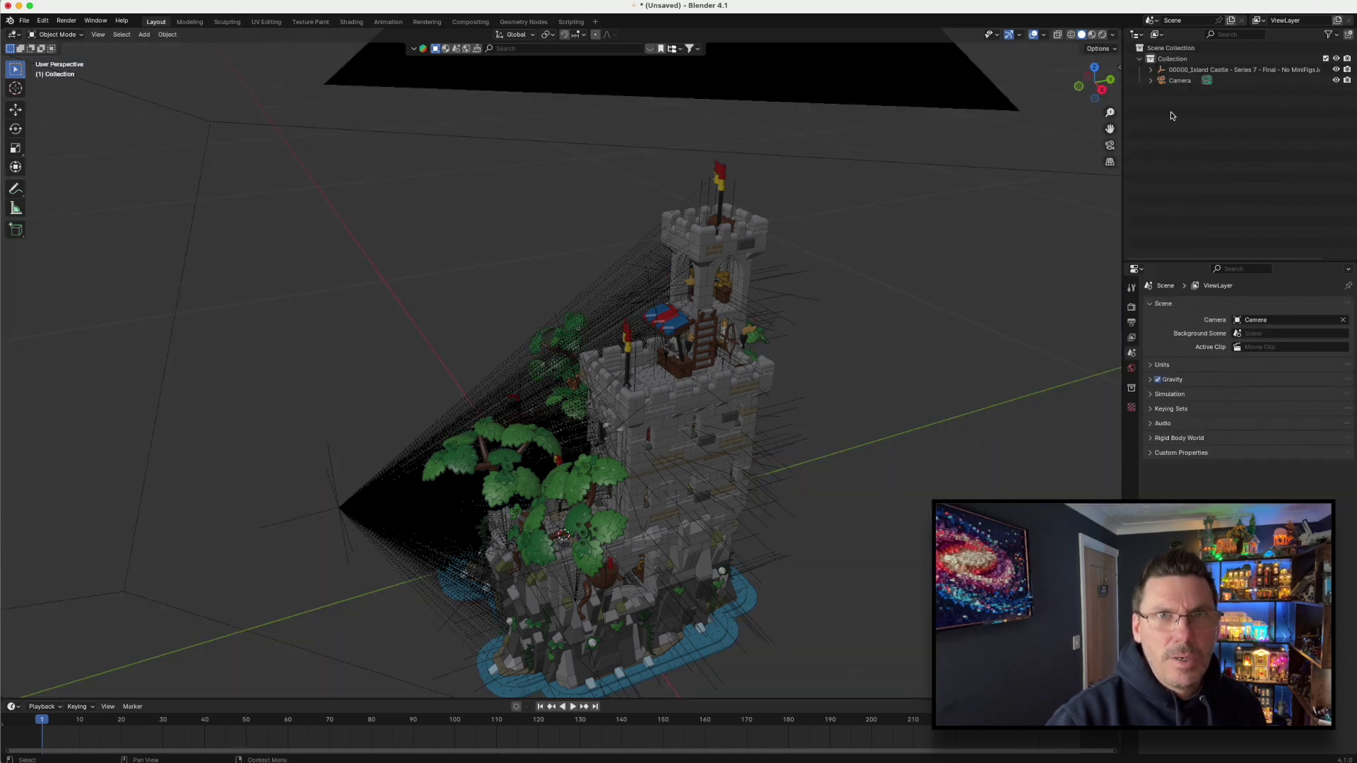
- Hide the imported castle's parent empty in the viewport and view the model from its front side
{"action": "left_click", "coordinate": [1152, 70]}
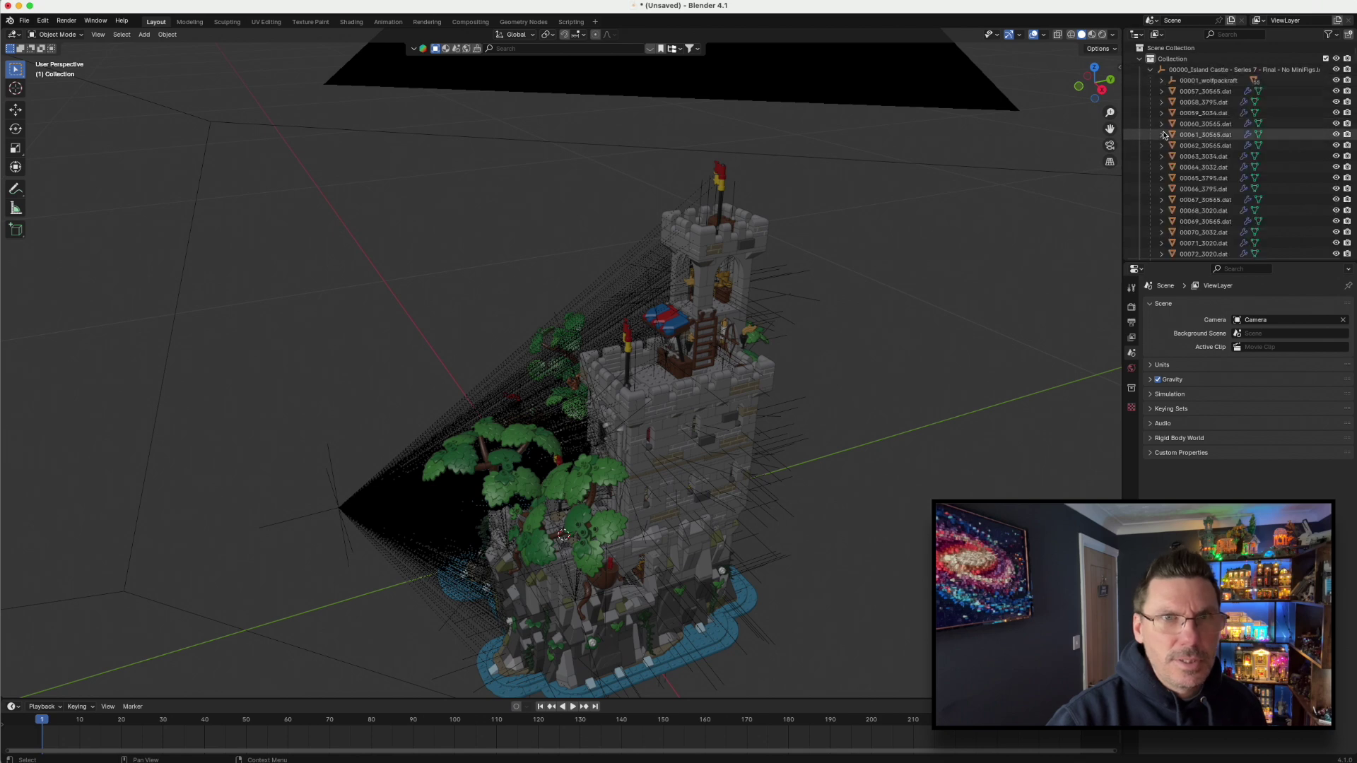
{"action": "left_click", "coordinate": [1152, 73]}
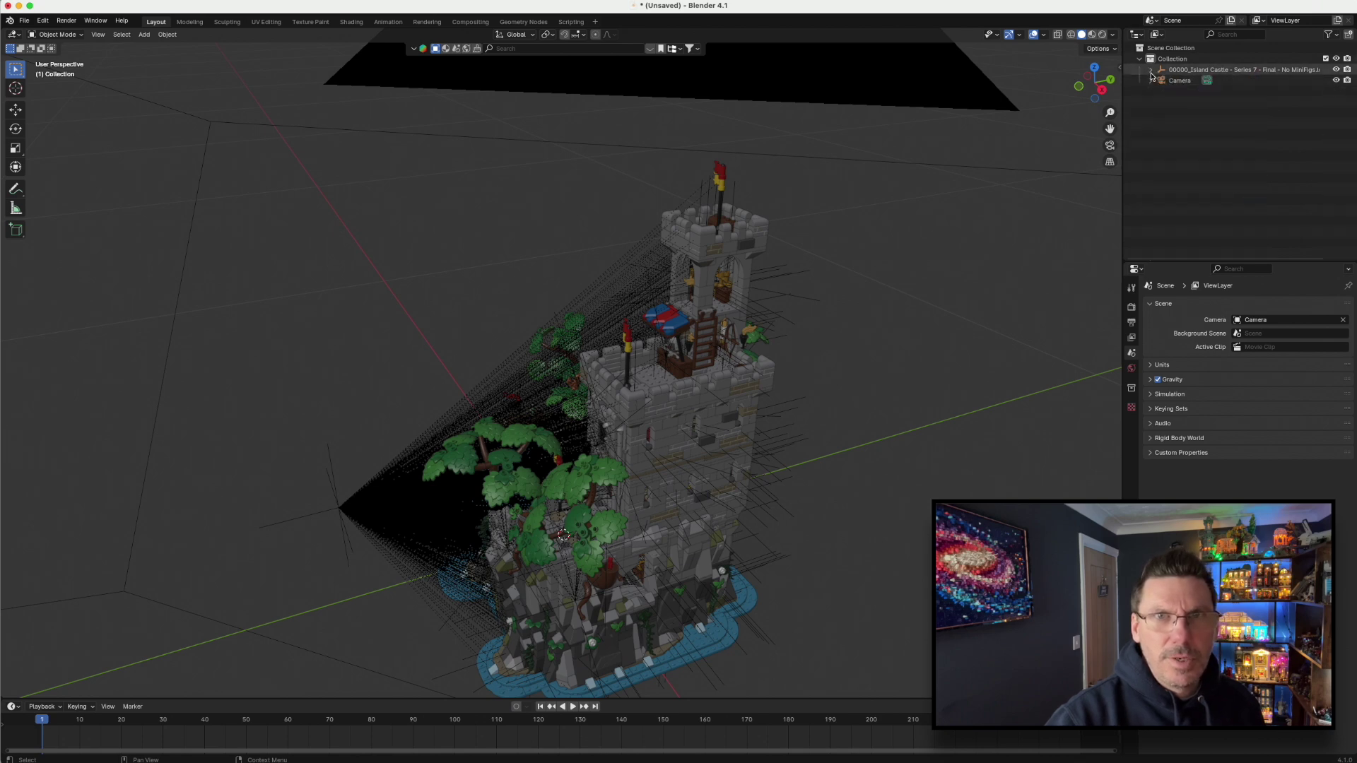
{"action": "left_click", "coordinate": [1337, 70]}
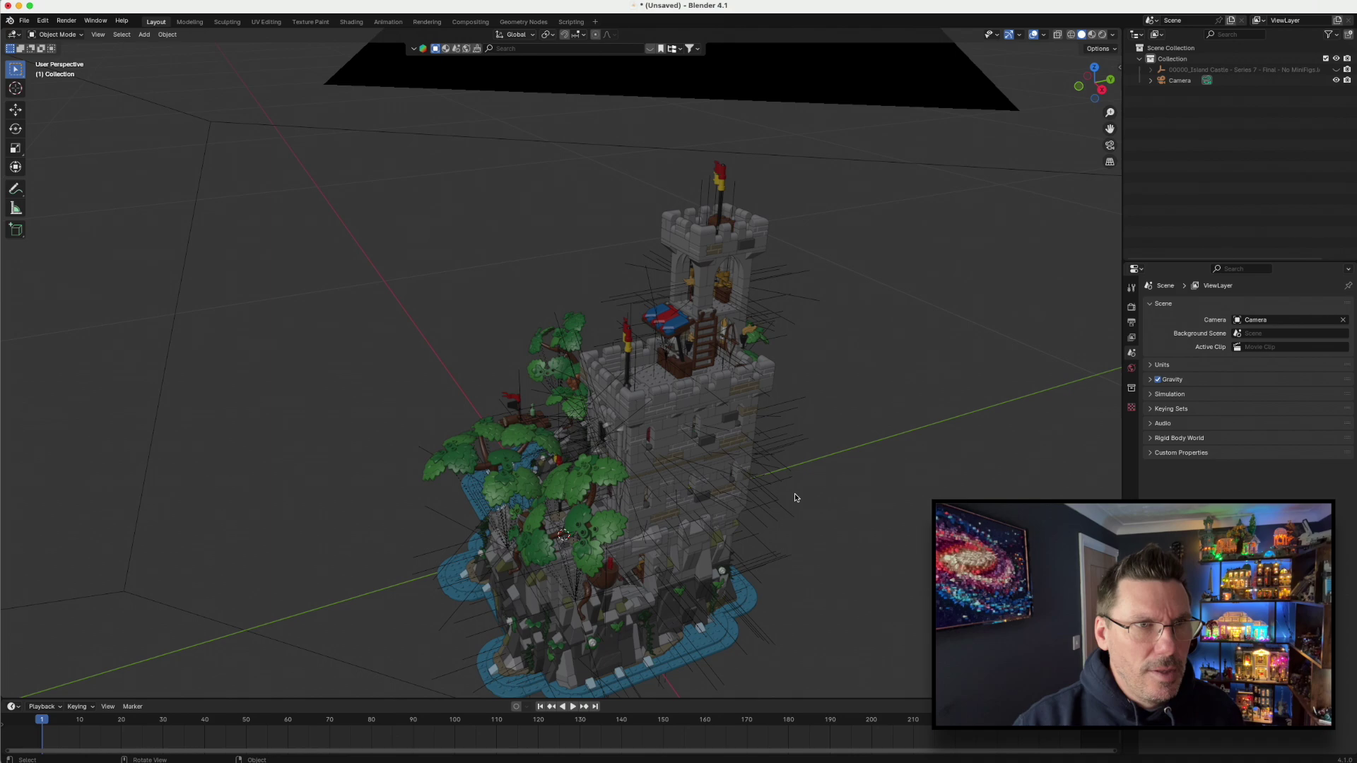
{"action": "mouse_move", "coordinate": [795, 497]}
{"action": "middle_mouse_down"}
{"action": "mouse_move", "coordinate": [764, 488]}
{"action": "mouse_move", "coordinate": [800, 498]}
{"action": "middle_mouse_up"}
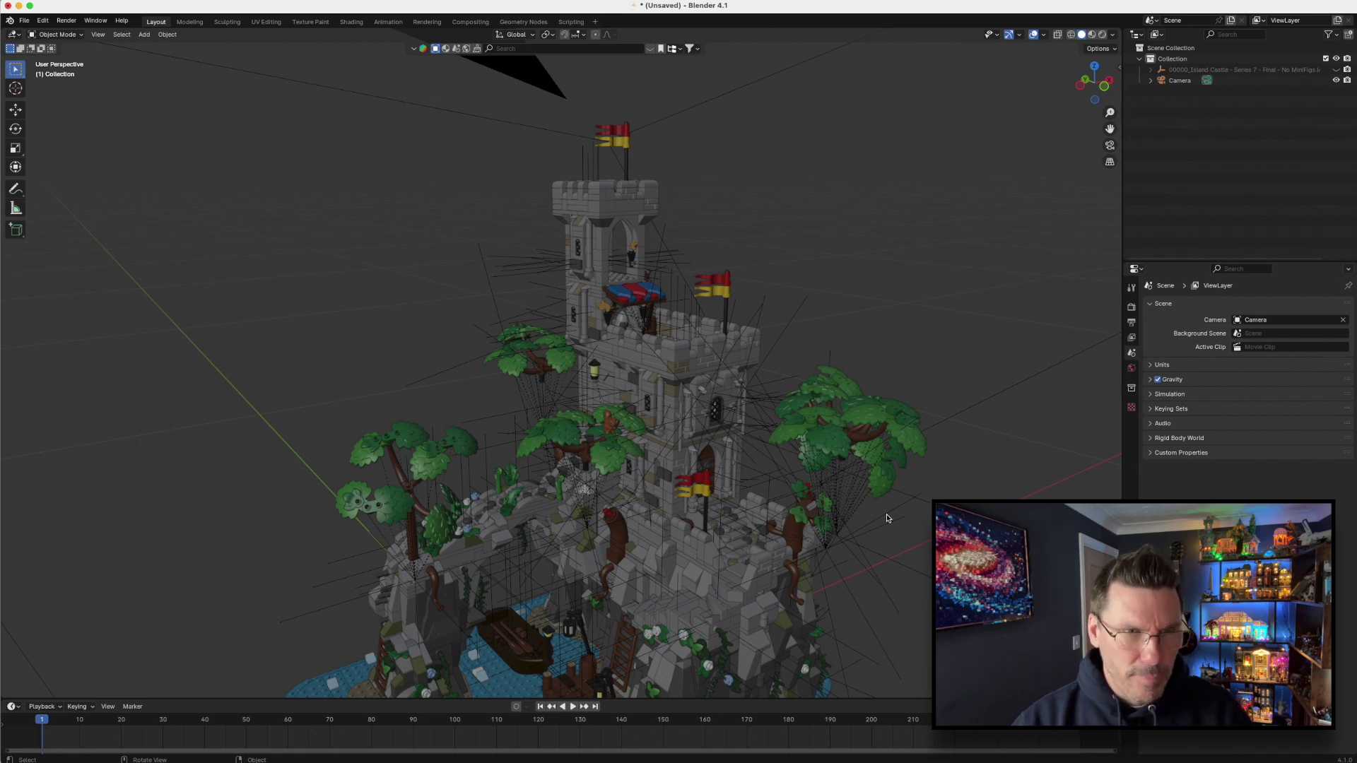
{"action": "middle_click_drag", "start_coordinate": [888, 518], "coordinate": [887, 518]}
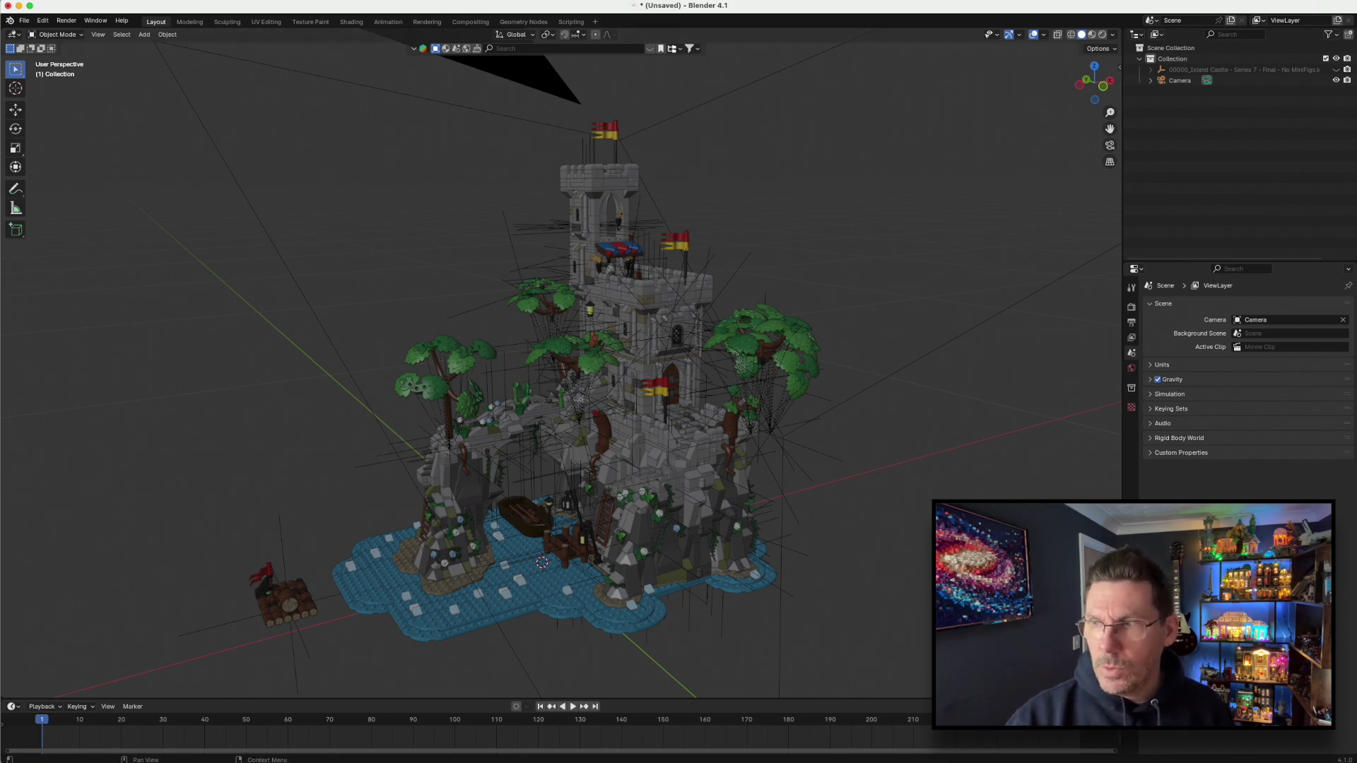
- Switch to the browser and review the Blender, ImportLDraw GitHub, LeoCAD and LDraw Parts List pages
{"action": "key", "text": "super+Tab"}
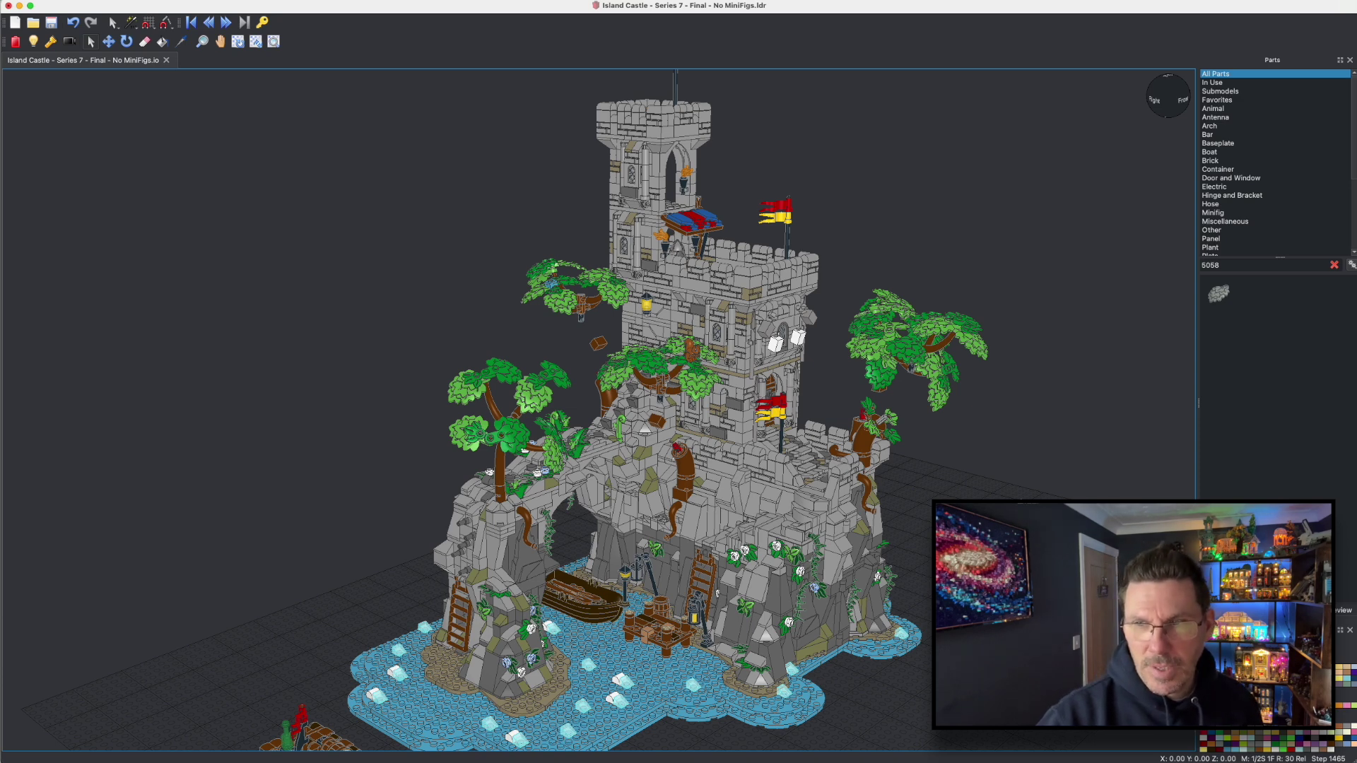
{"action": "key", "text": "super+Tab"}
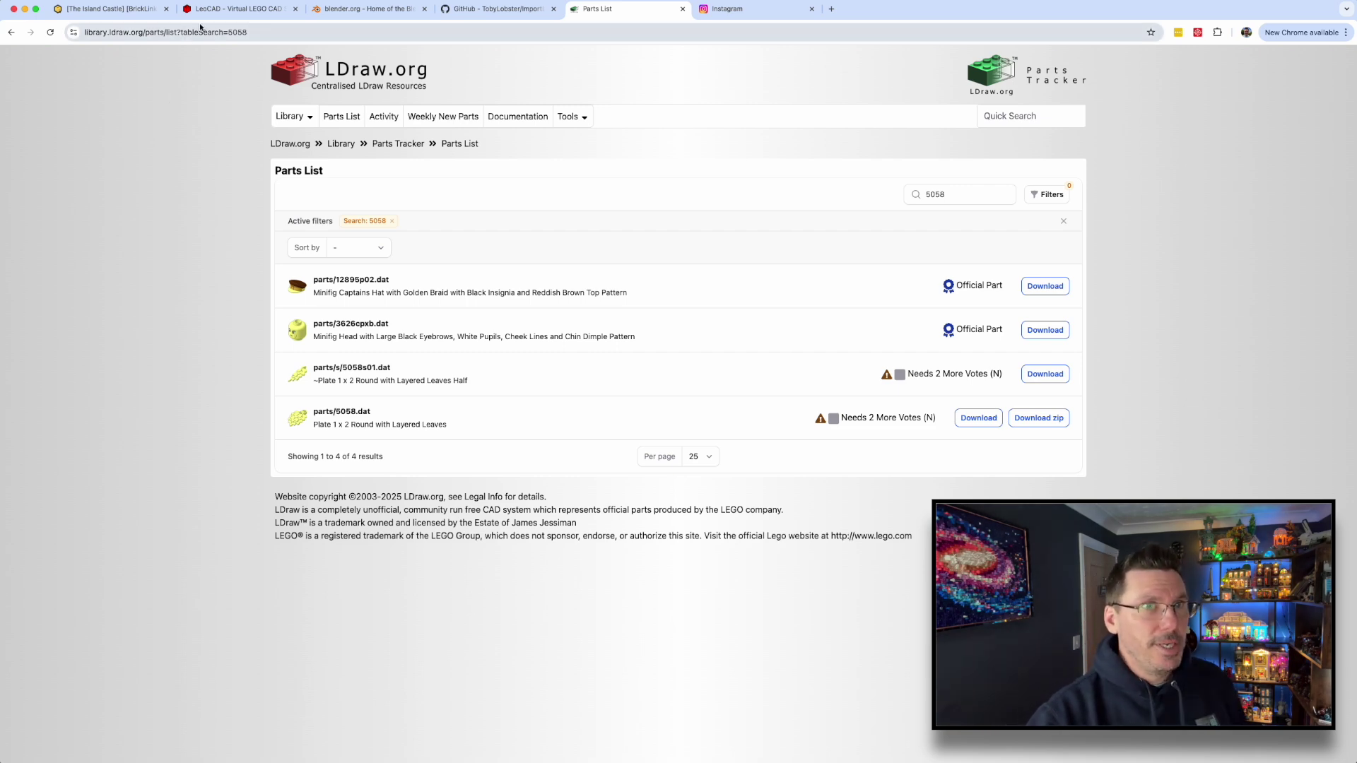
{"action": "left_click", "coordinate": [357, 11]}
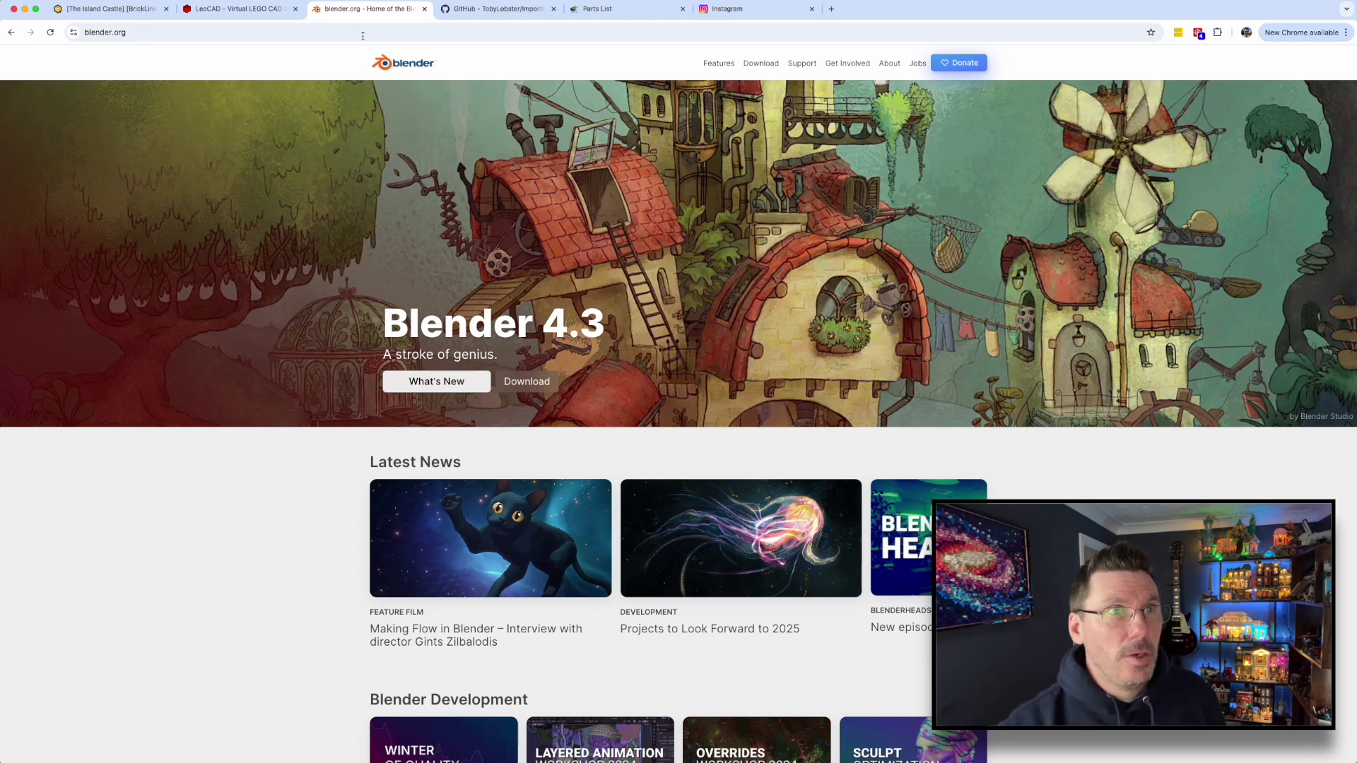
{"action": "left_click", "coordinate": [485, 10]}
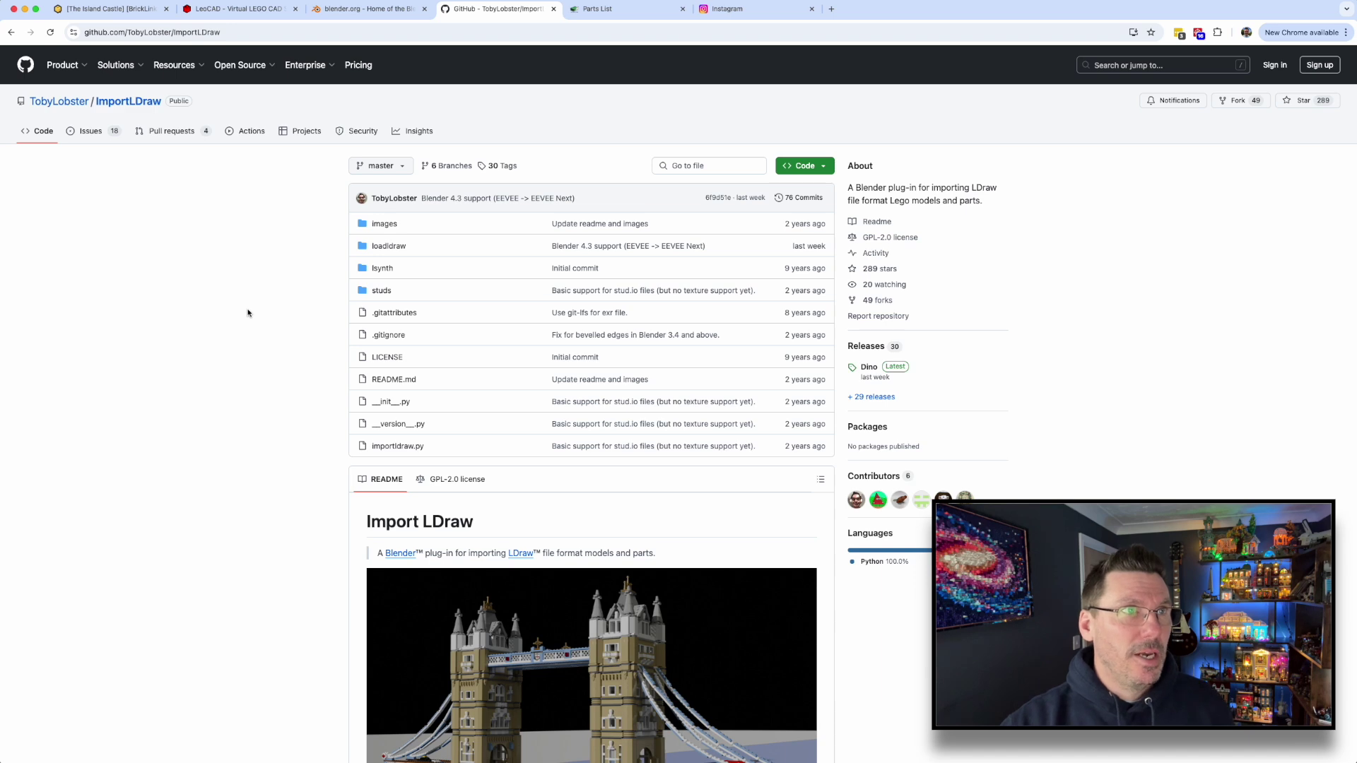
{"action": "left_click", "coordinate": [252, 10]}
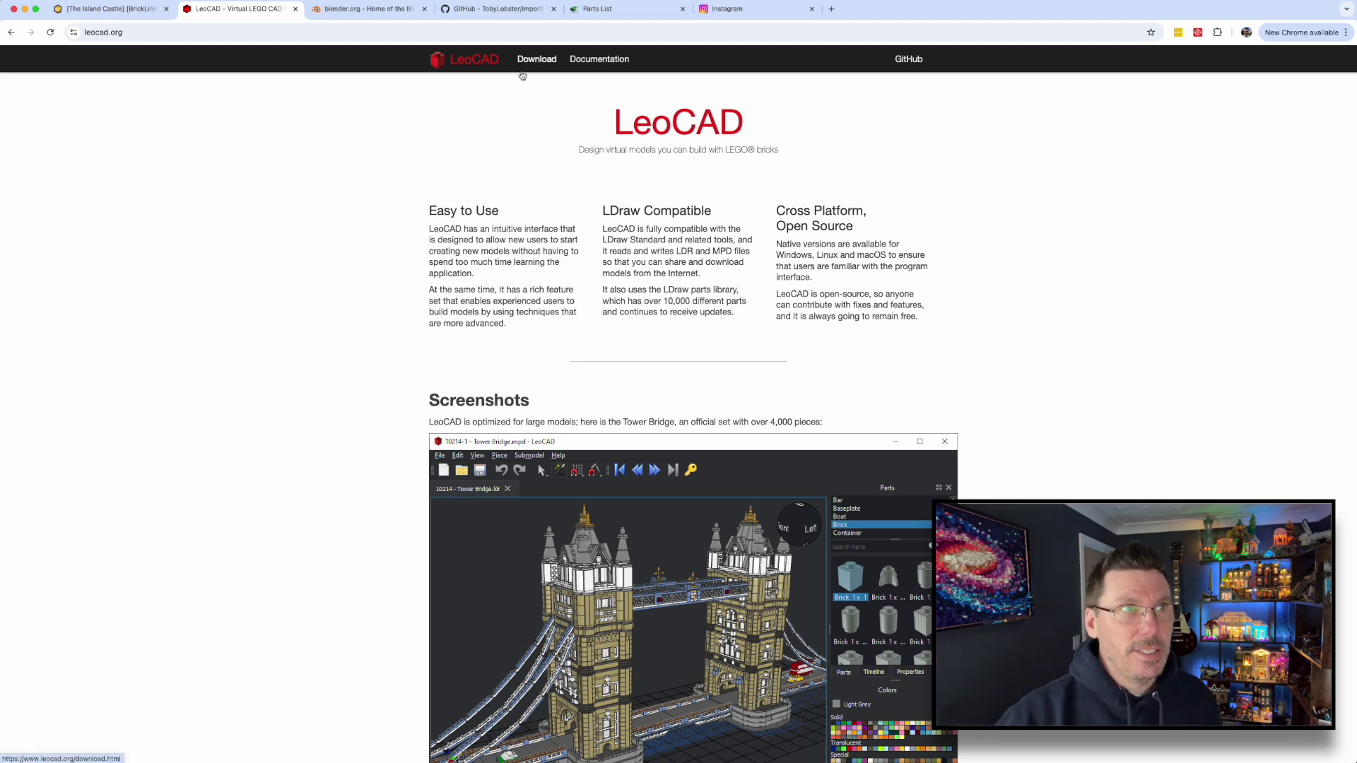
{"action": "left_click", "coordinate": [594, 10]}
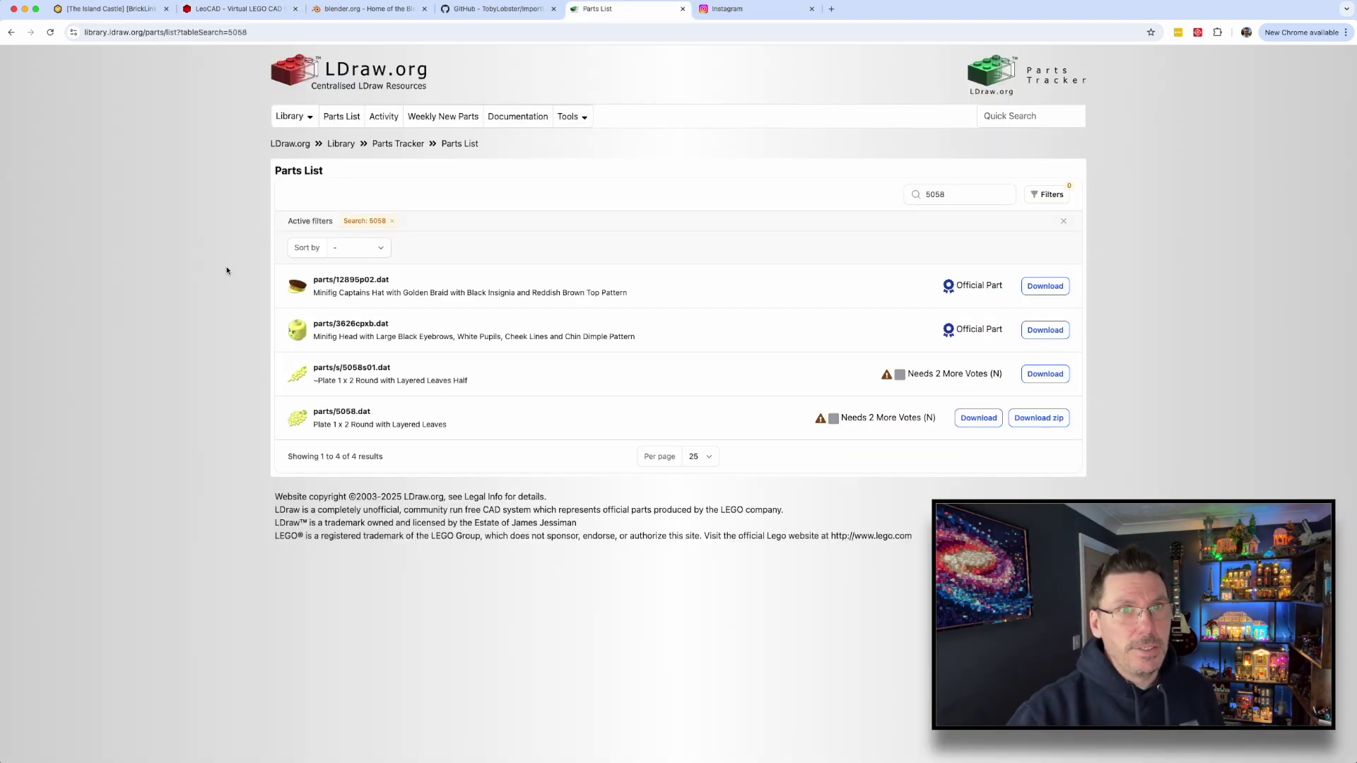